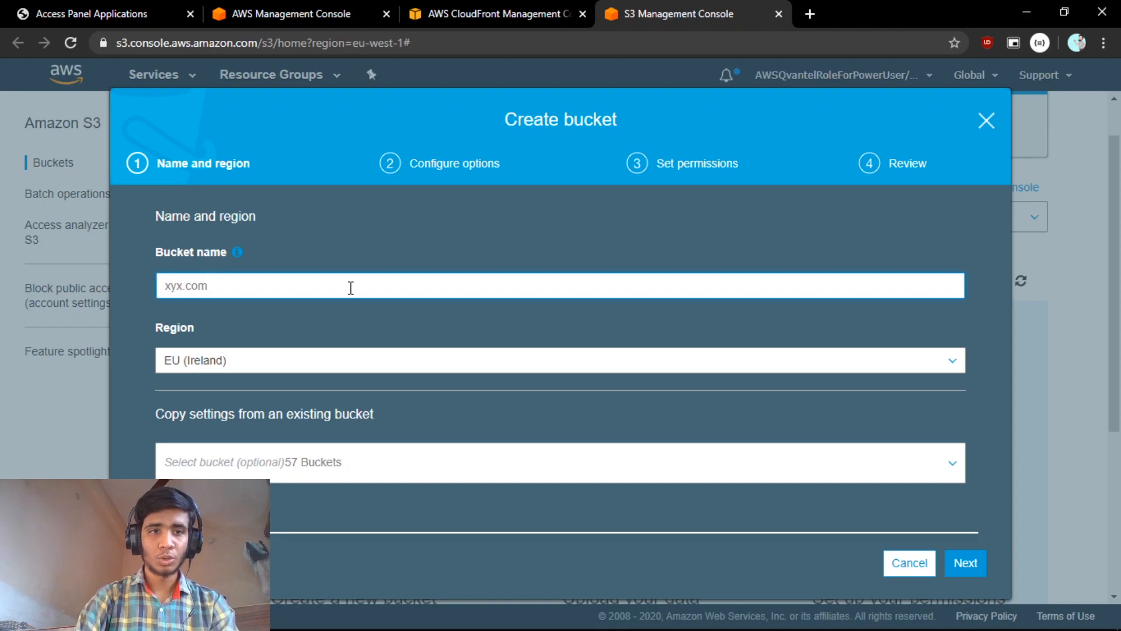
Name the new bucket xyz123.com and continue to the configuration options.
click(181, 284)
text(123)
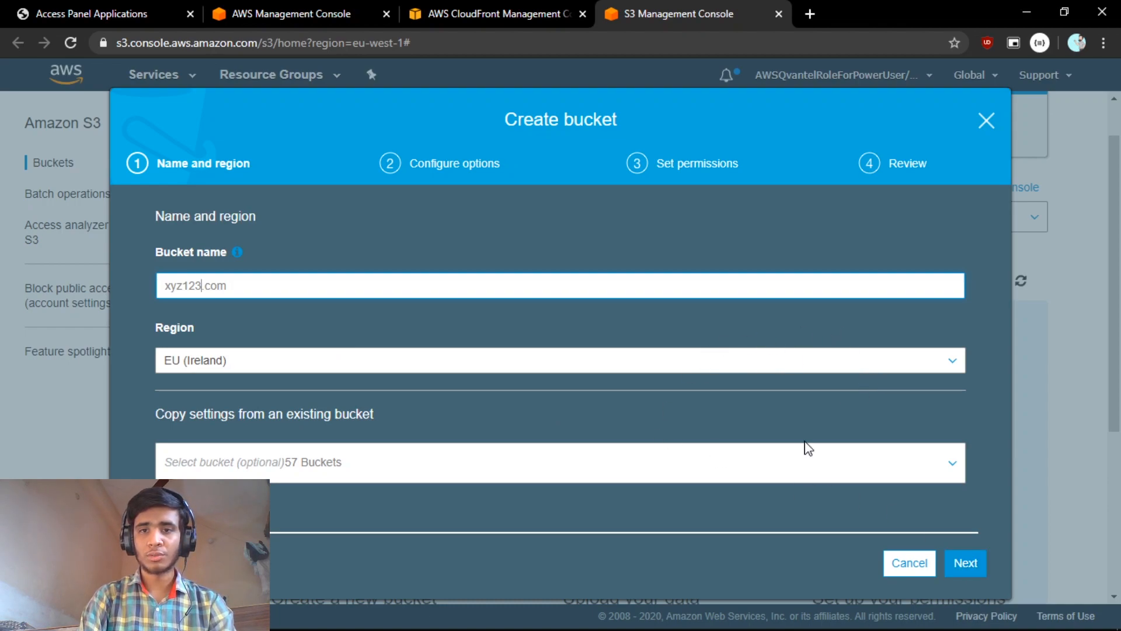
click(966, 563)
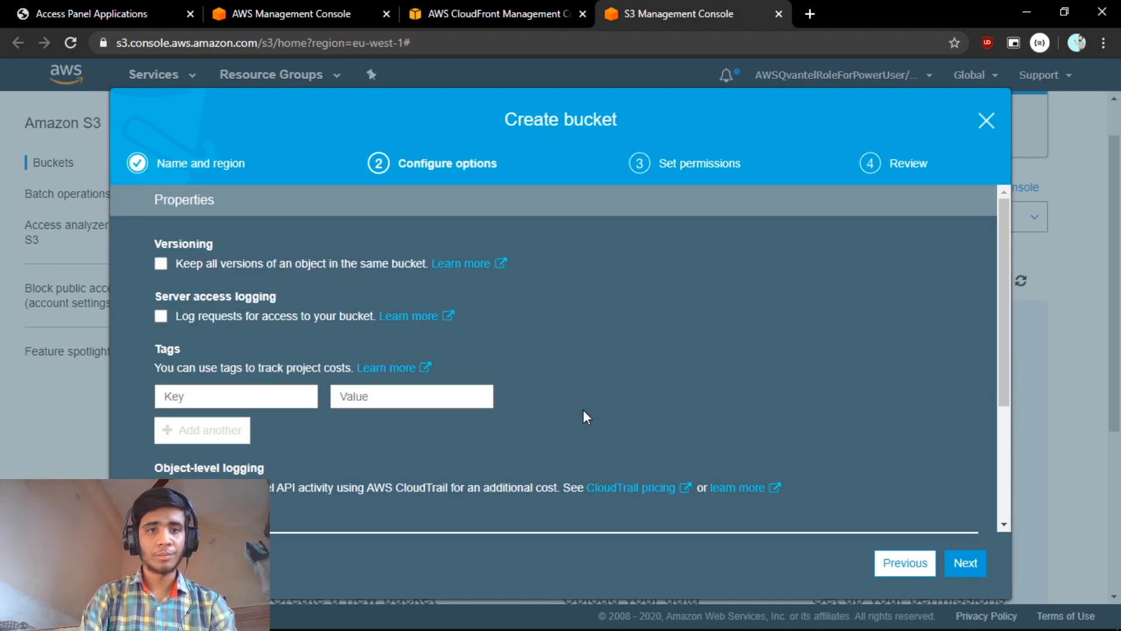
Review the bucket's versioning, logging, tag and encryption options, keep the defaults and continue to the permissions.
scroll(627, 364, down, 1)
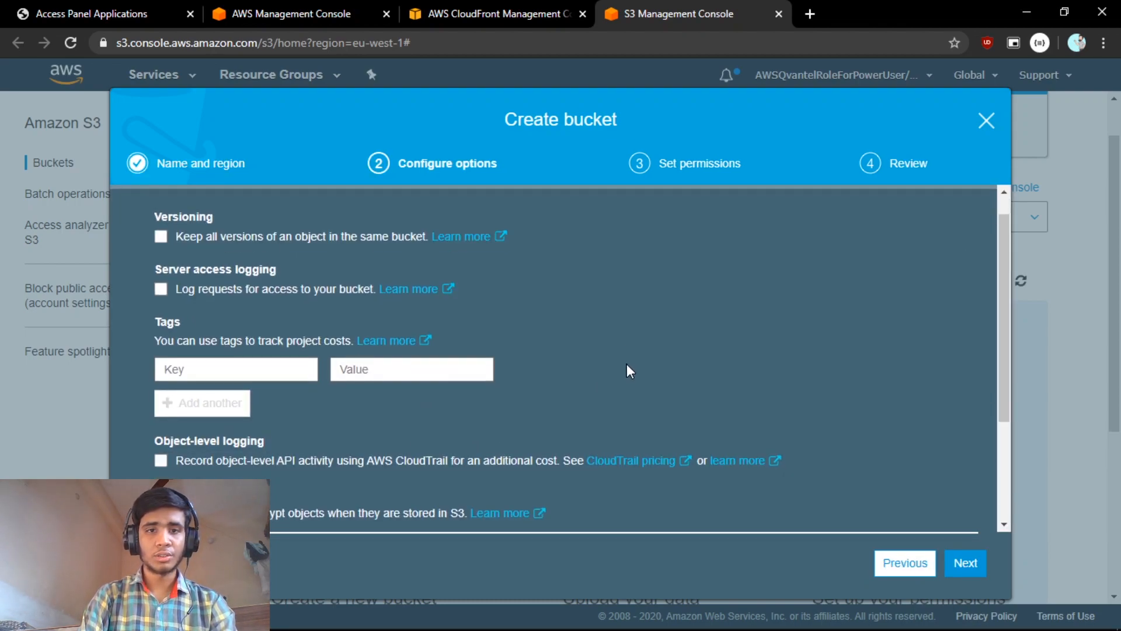
scroll(626, 364, down, 2)
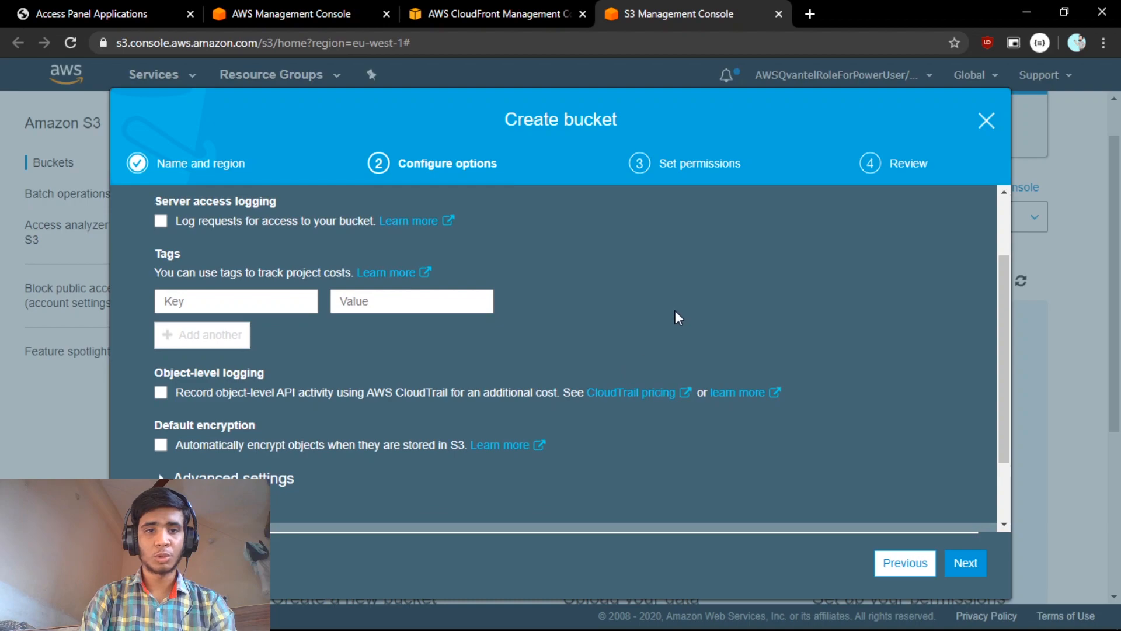
scroll(738, 327, down, 1)
scroll(791, 311, down, 2)
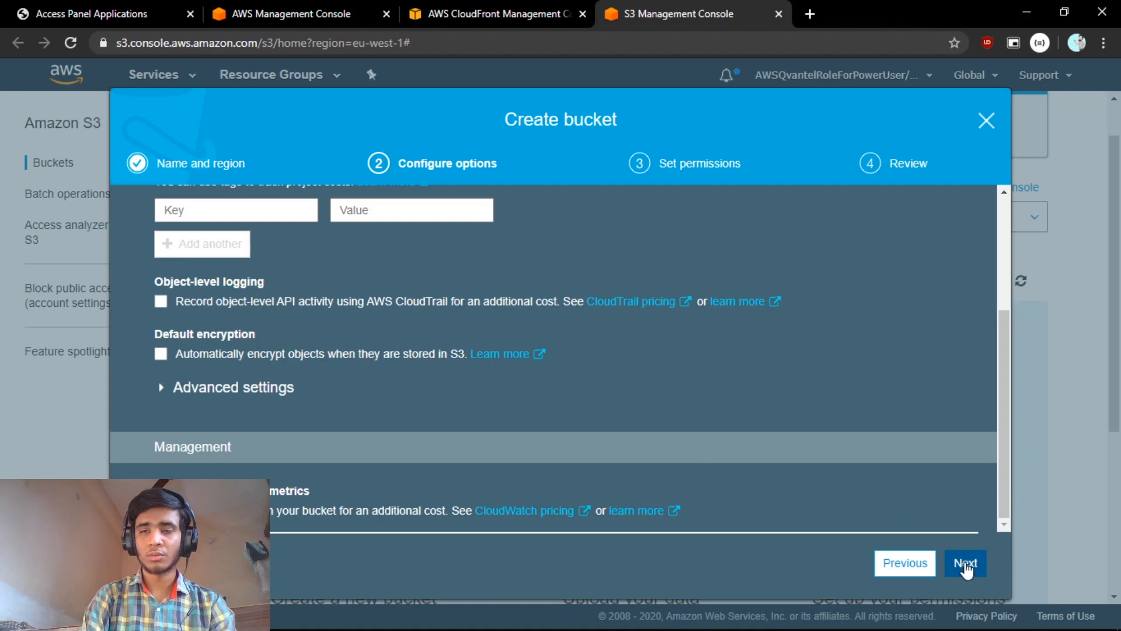
scroll(920, 416, up, 5)
scroll(920, 412, down, 1)
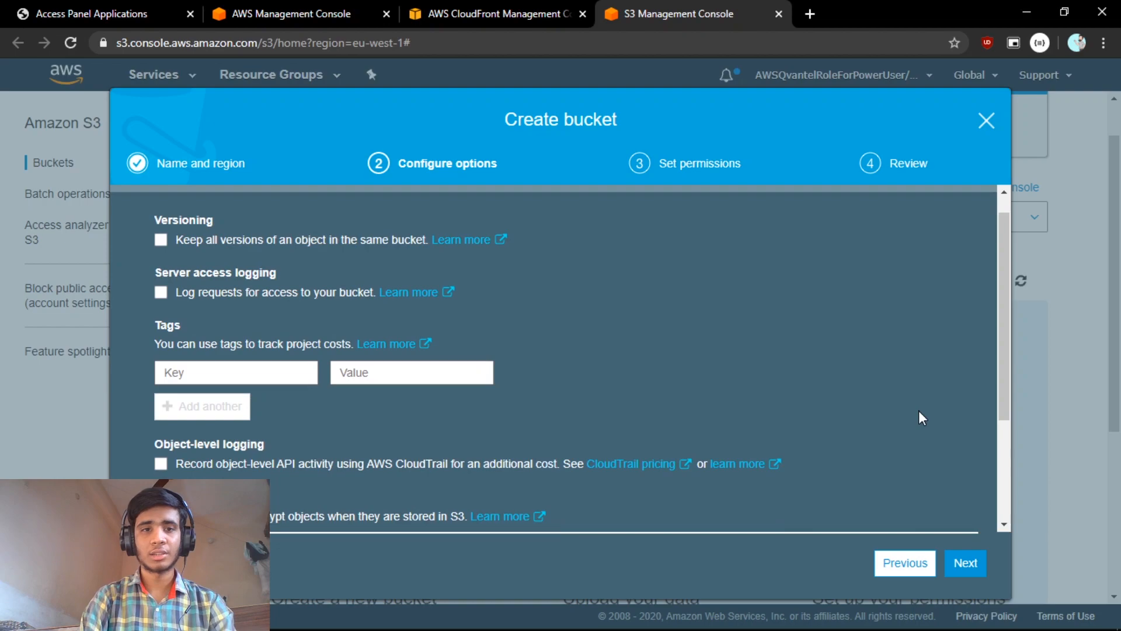
scroll(919, 410, down, 1)
click(972, 565)
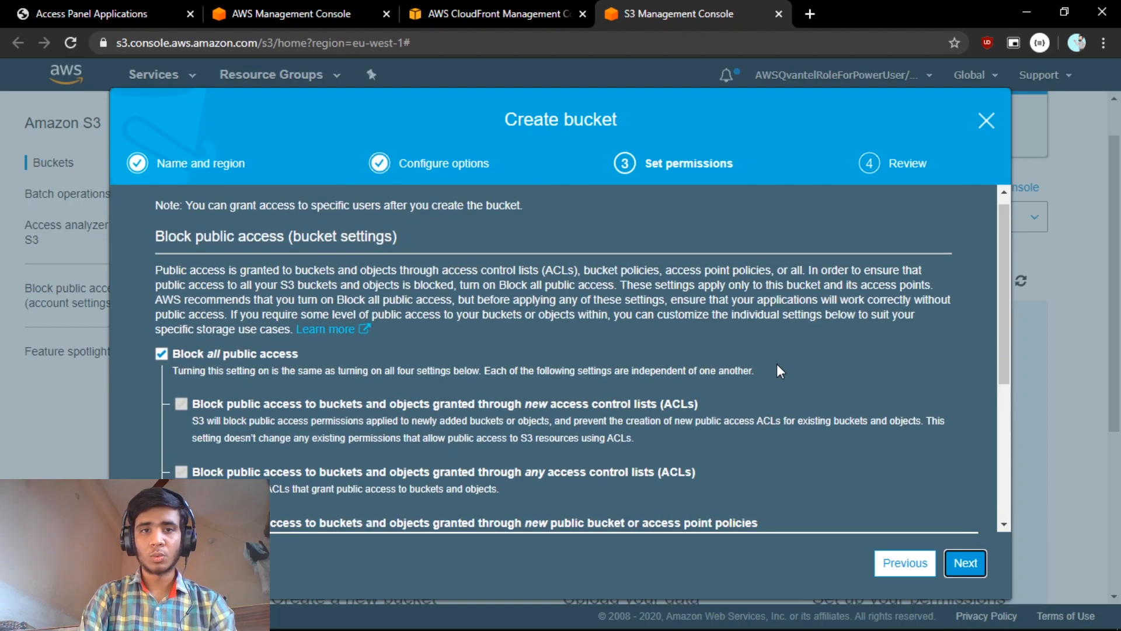
Turn off Block all public access for the bucket and acknowledge that its objects may become public.
scroll(778, 365, up, 1)
scroll(457, 274, down, 1)
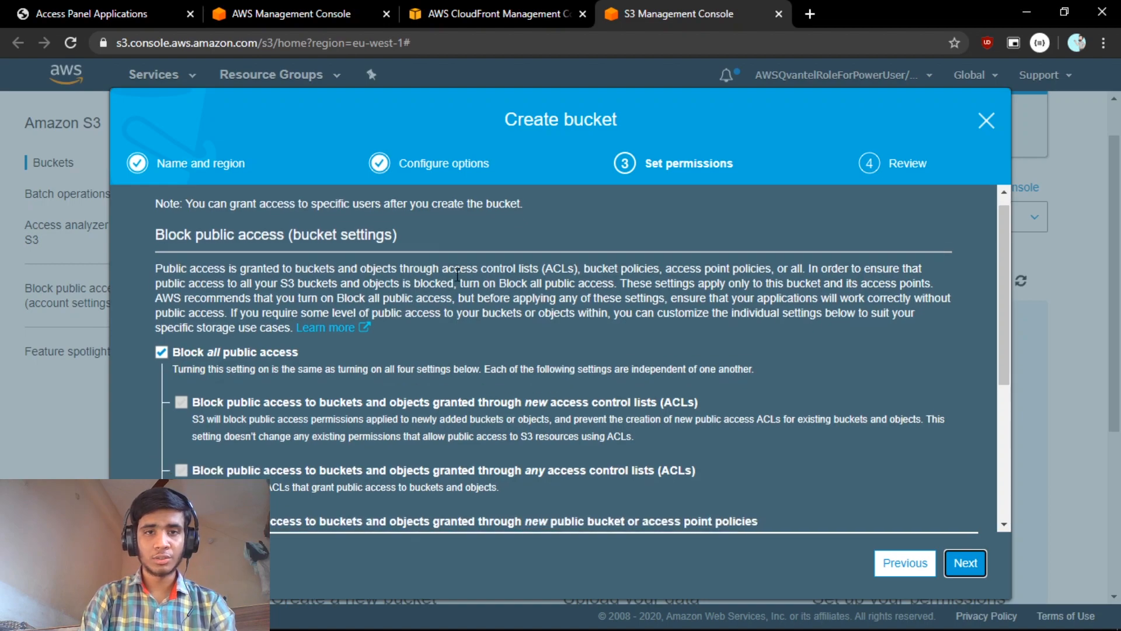
click(161, 339)
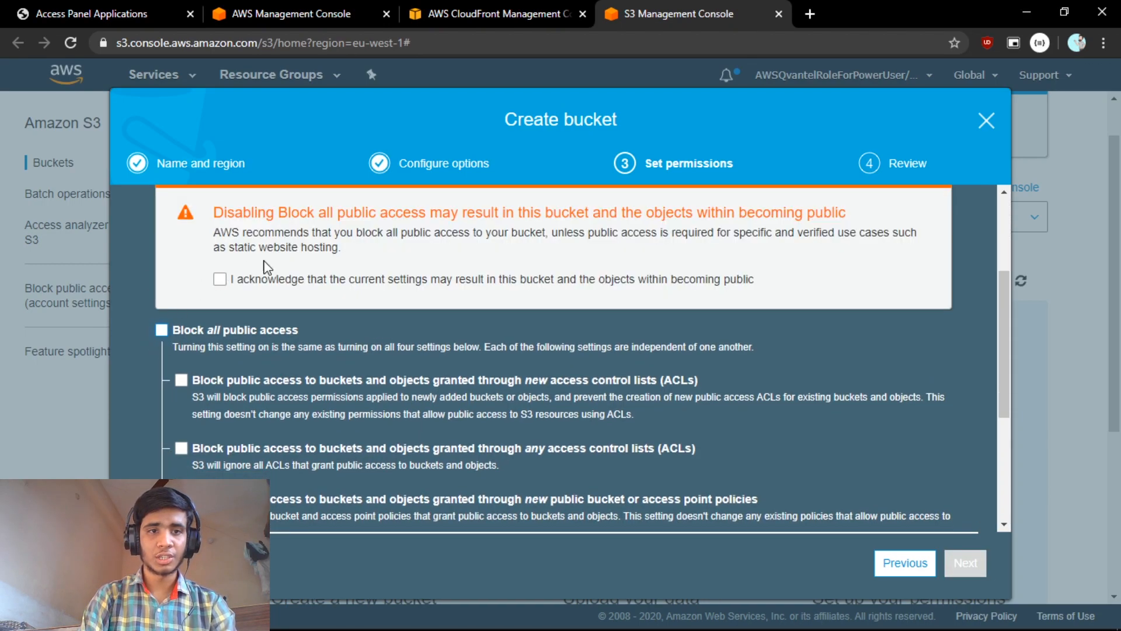
click(221, 281)
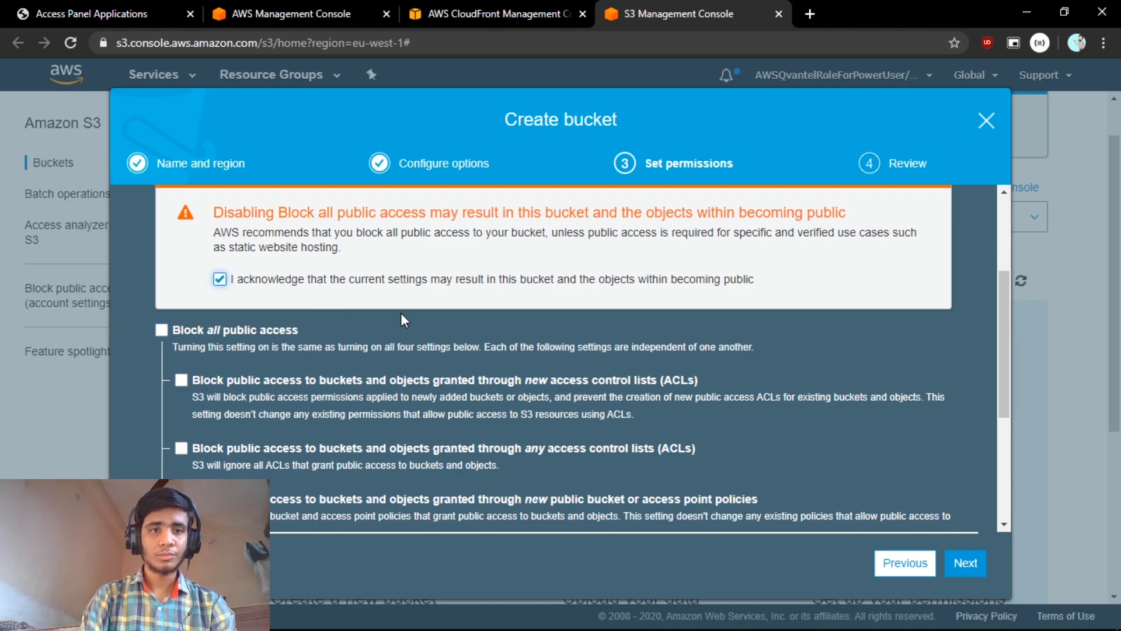
Examine the four individual public access block settings and the system permissions for the new bucket.
scroll(420, 361, down, 2)
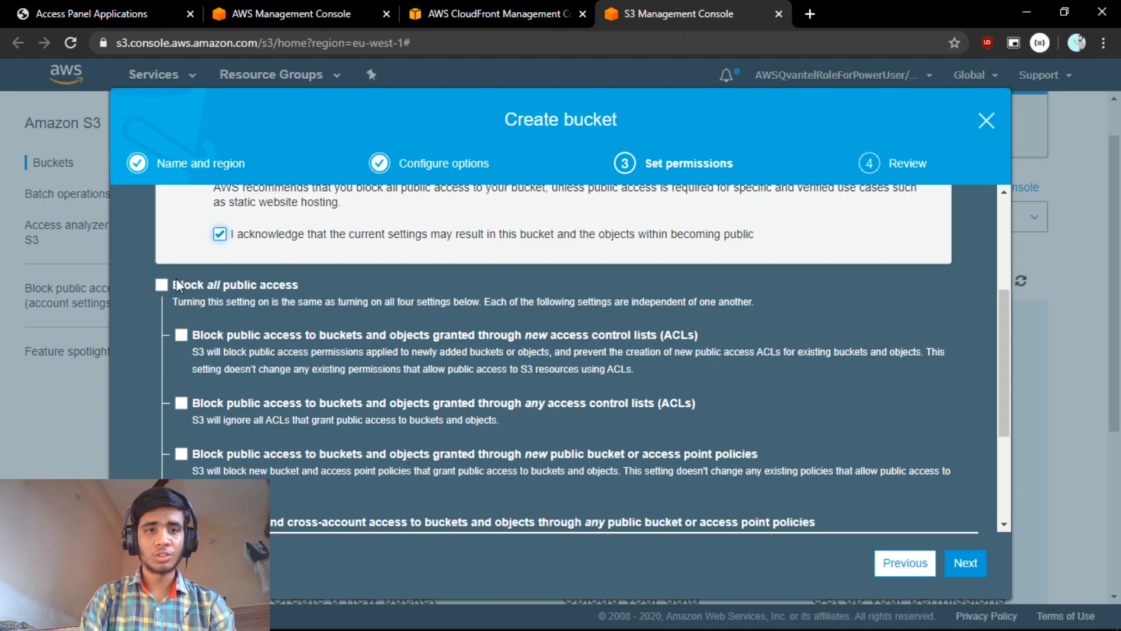
scroll(339, 299, down, 2)
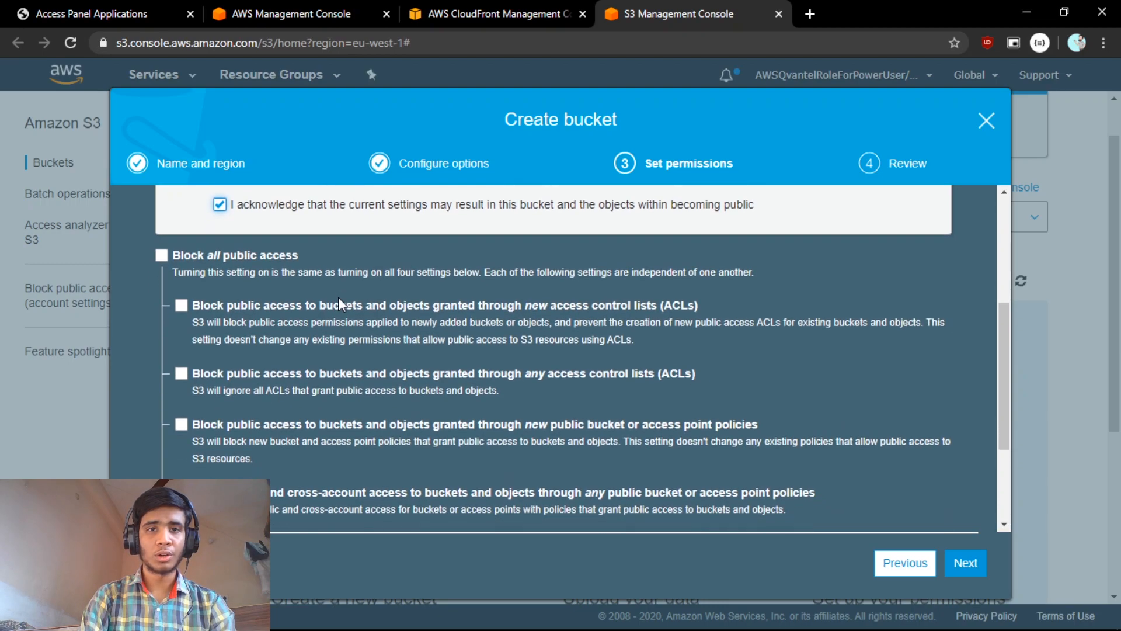
scroll(339, 297, down, 1)
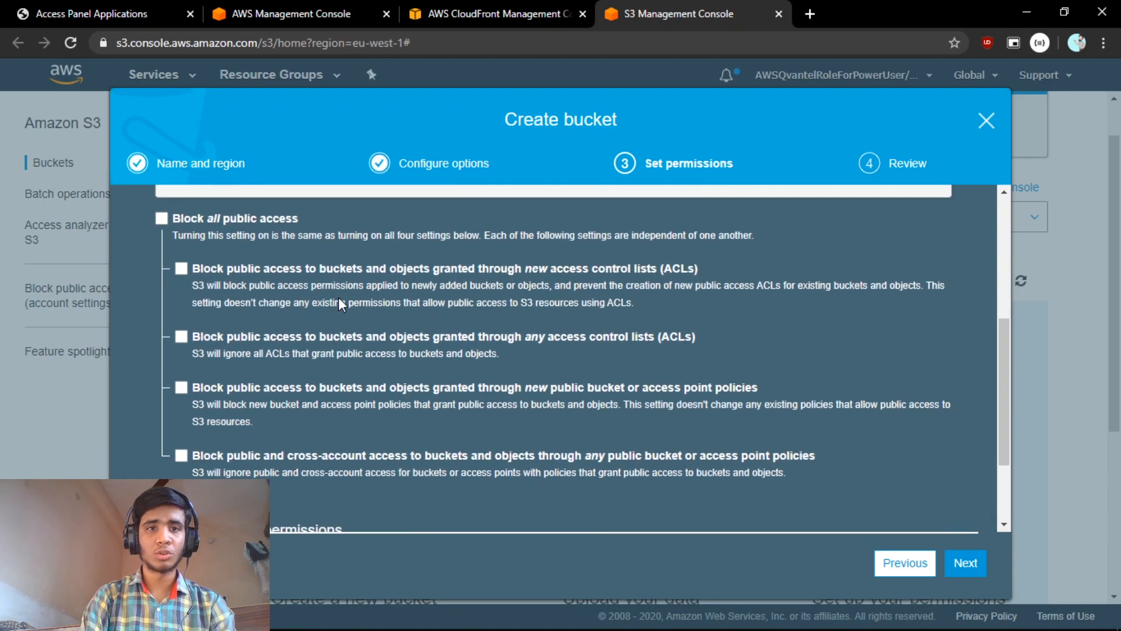
scroll(403, 293, down, 1)
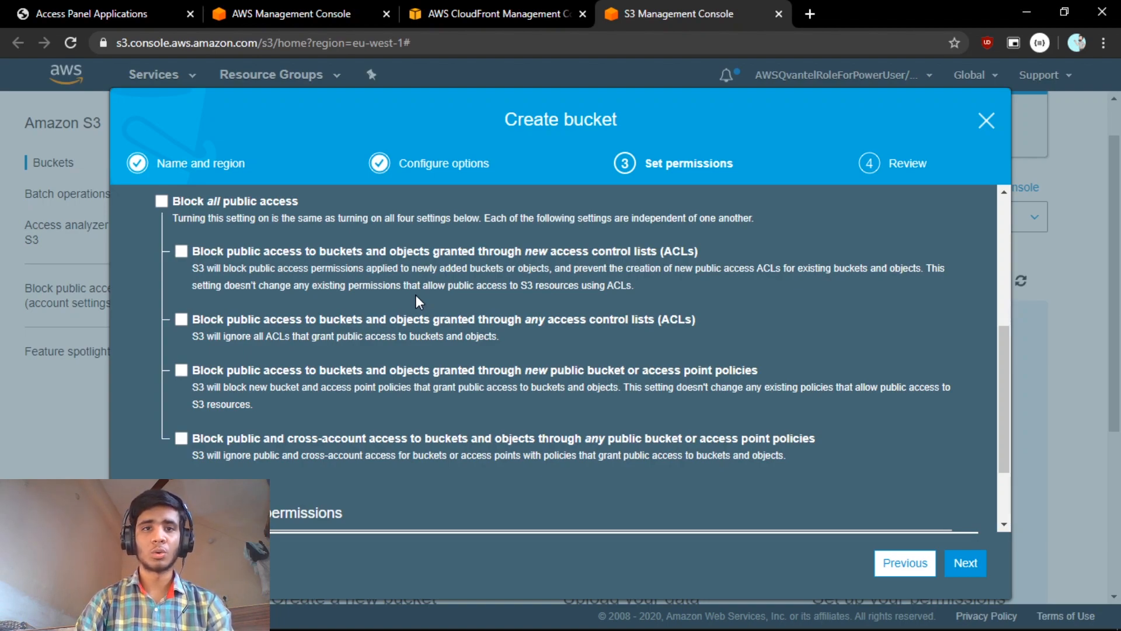
scroll(416, 295, up, 1)
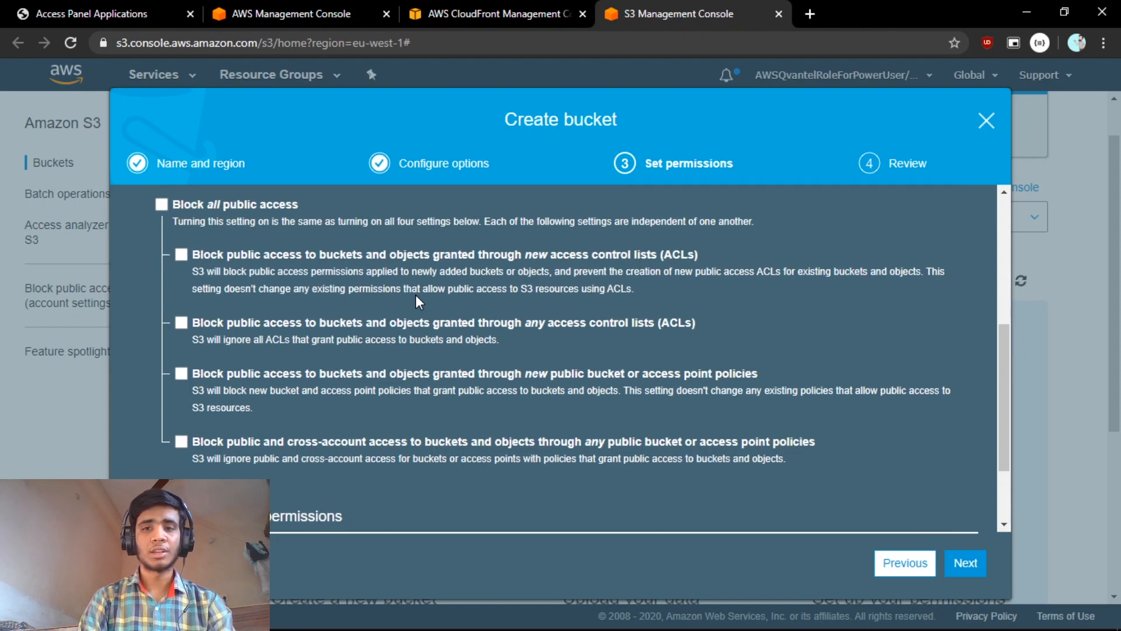
scroll(415, 294, up, 1)
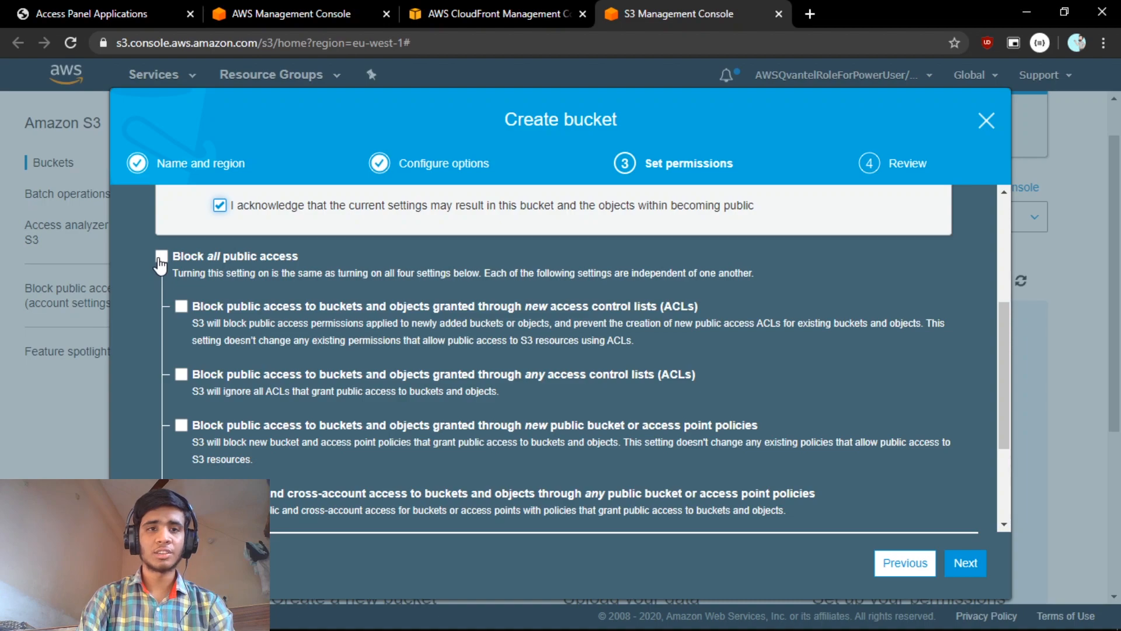
scroll(371, 355, up, 1)
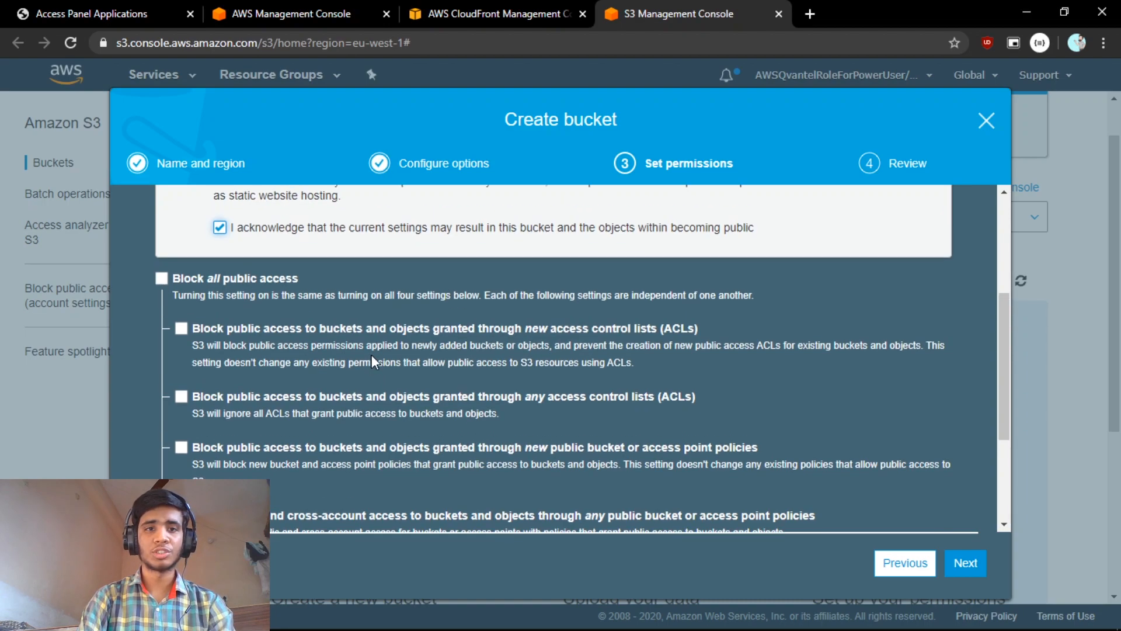
scroll(372, 355, down, 1)
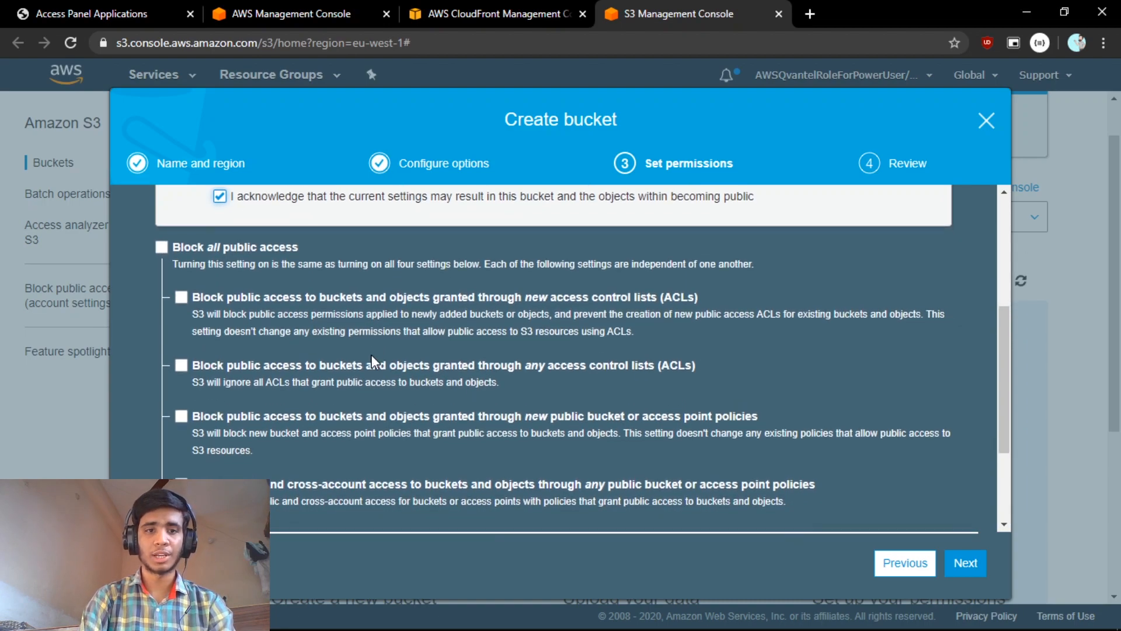
scroll(371, 355, down, 3)
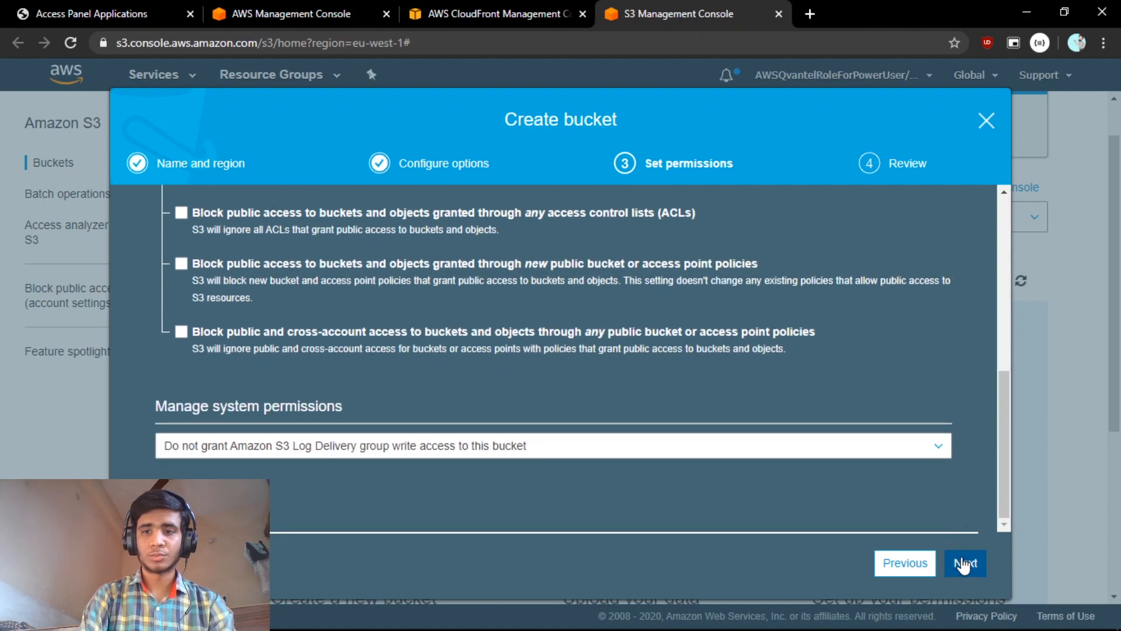
Continue to the review, check the bucket's settings and create the bucket.
click(967, 563)
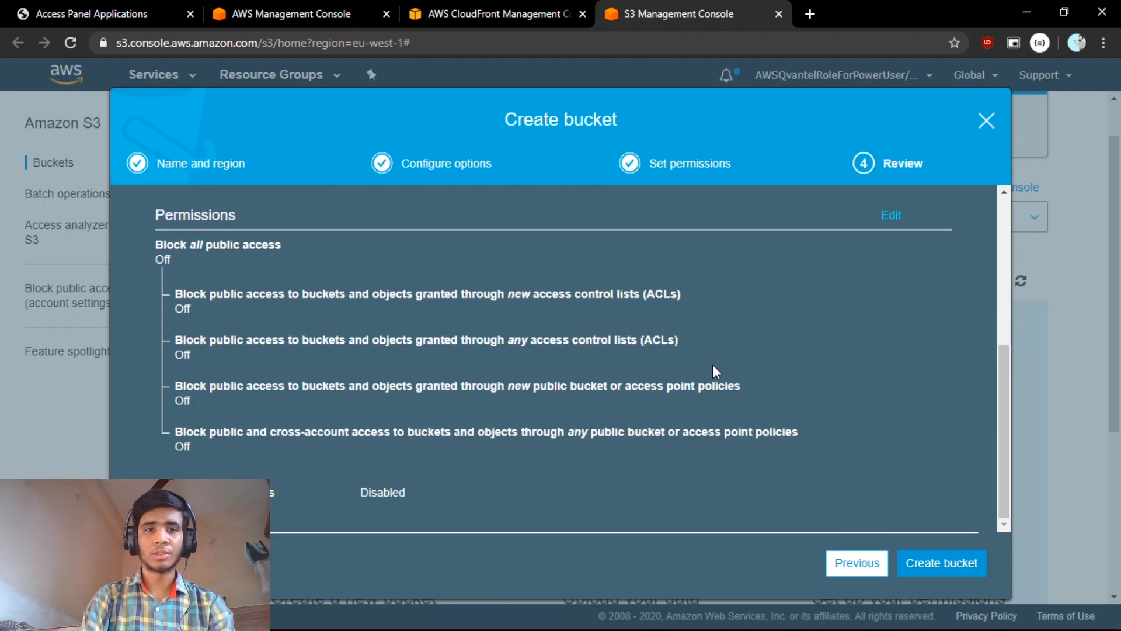
scroll(713, 365, up, 5)
scroll(712, 365, down, 5)
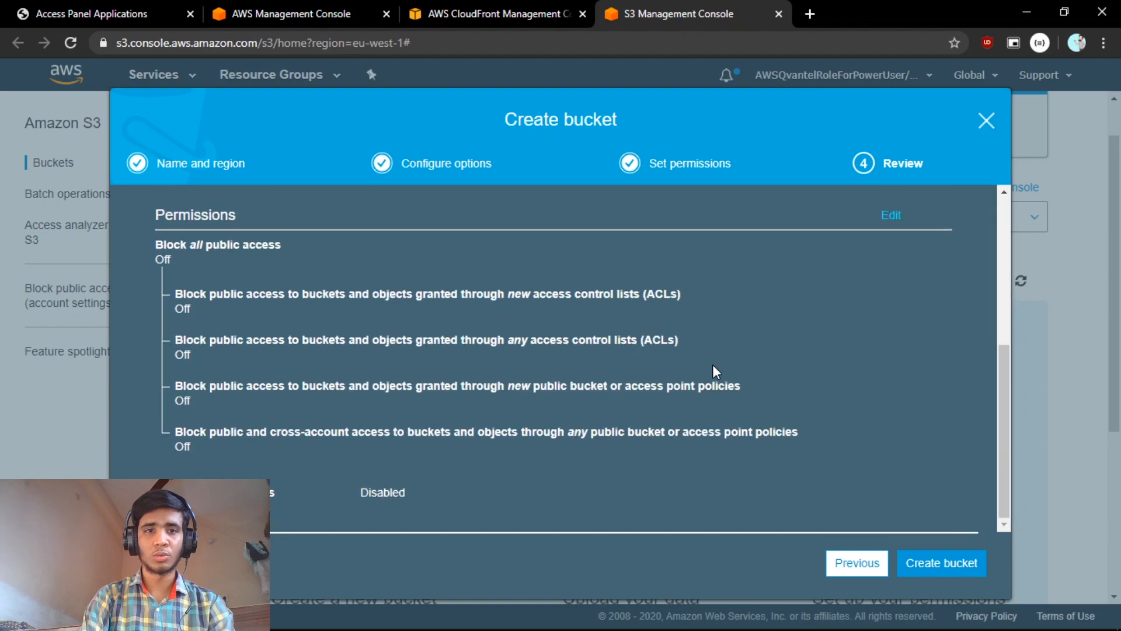
click(920, 569)
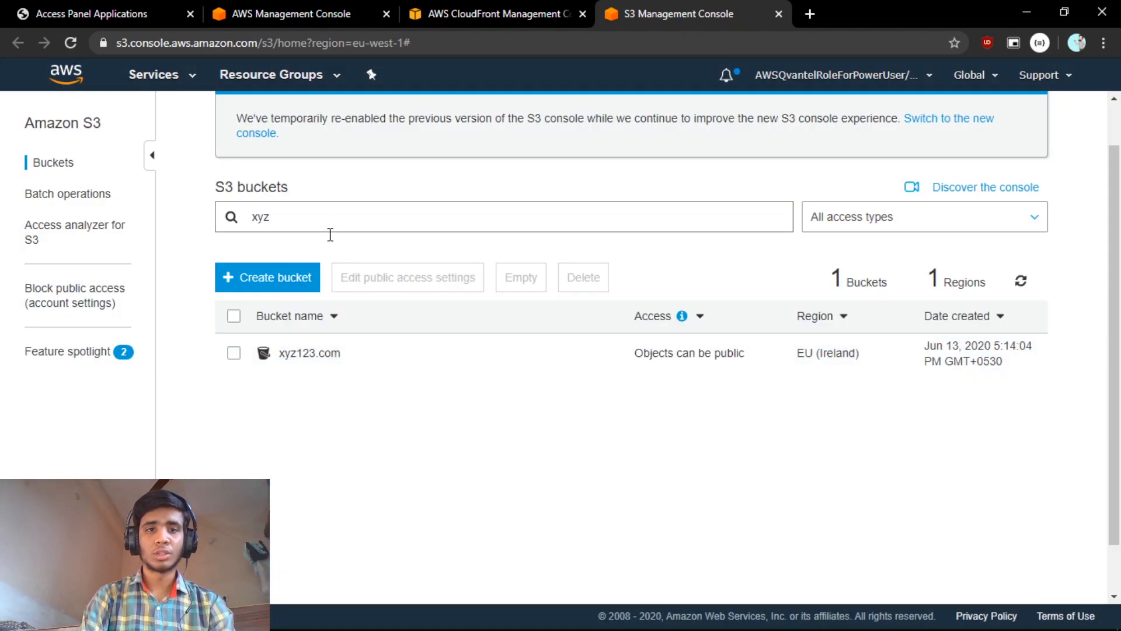
Open the xyz123.com bucket and look through its overview.
scroll(403, 430, down, 1)
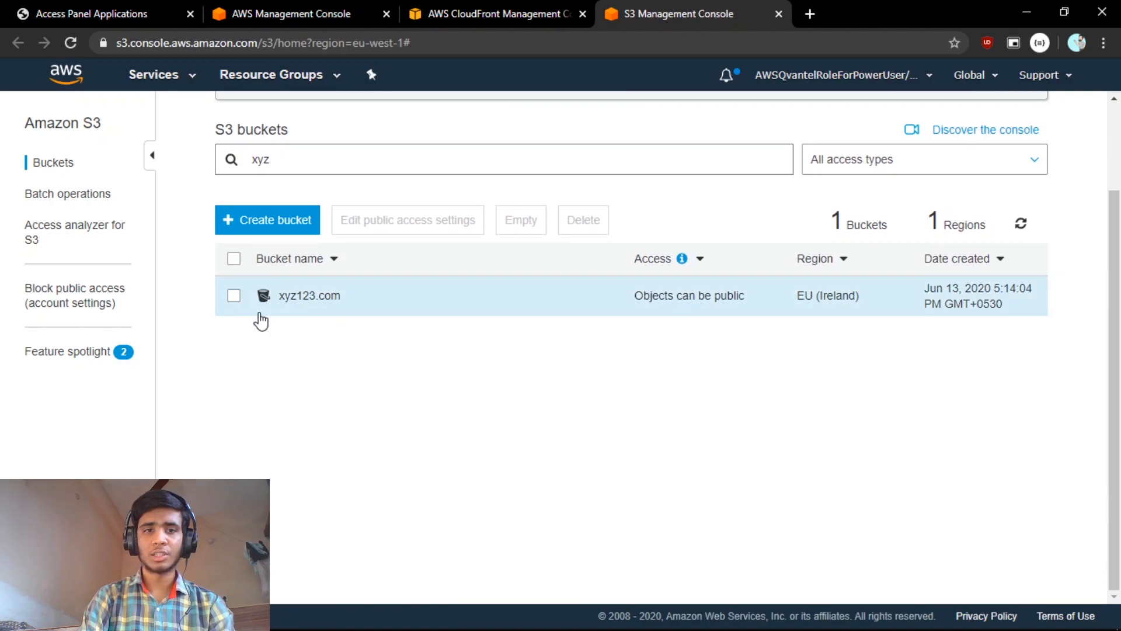
click(301, 296)
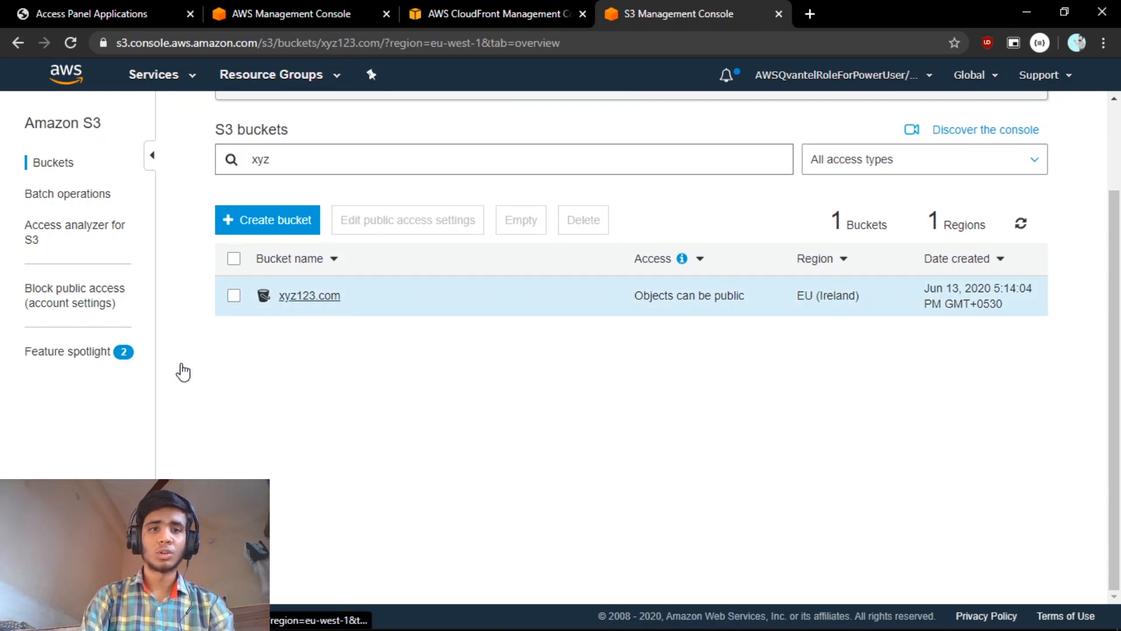
scroll(389, 381, down, 3)
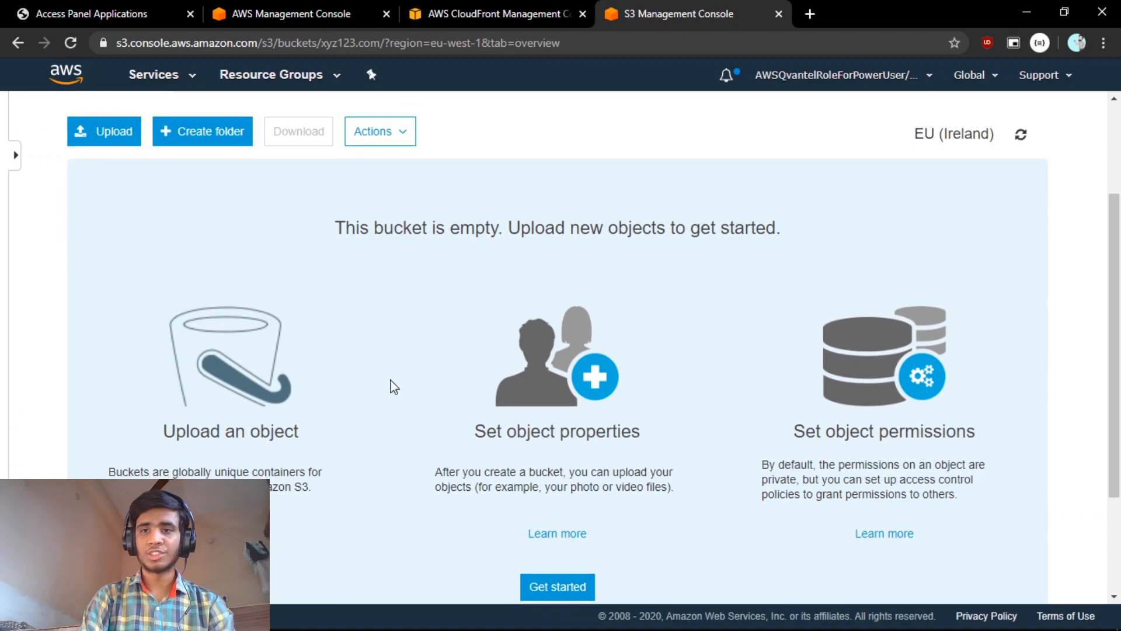
scroll(394, 387, down, 2)
scroll(283, 358, up, 5)
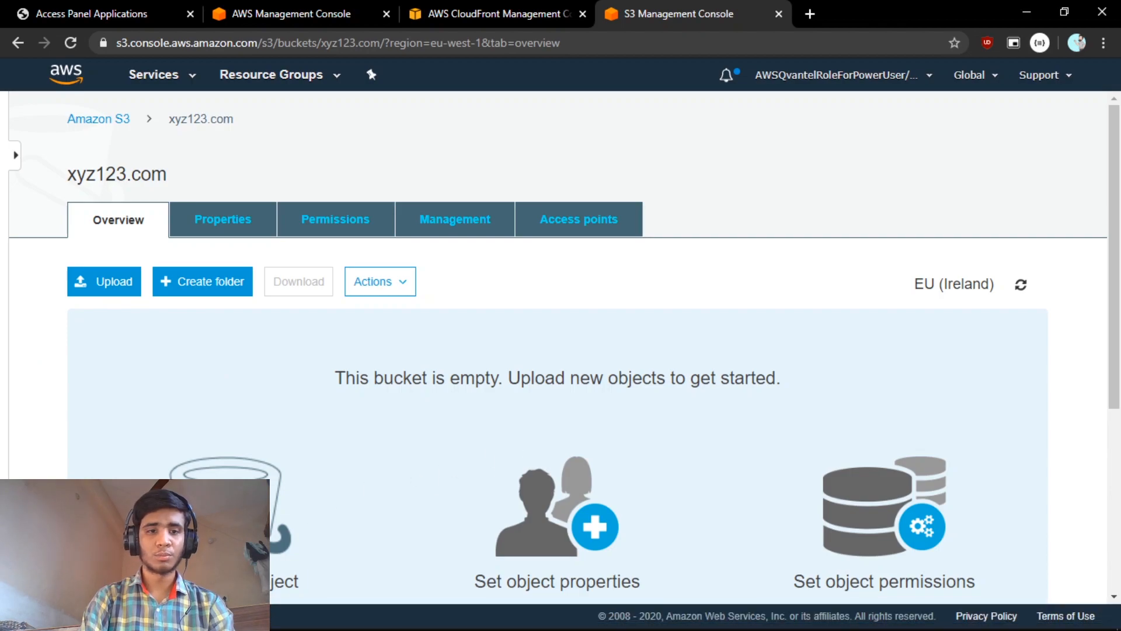
Switch to File Explorer and open New folder on the Desktop, which holds the website files.
click(300, 613)
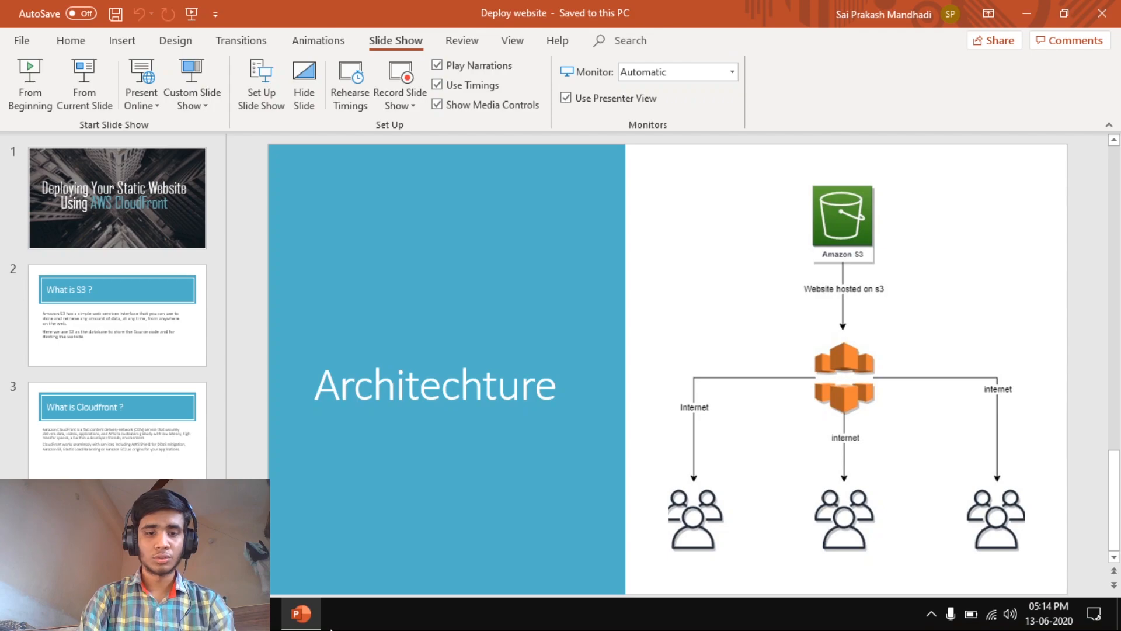
click(223, 613)
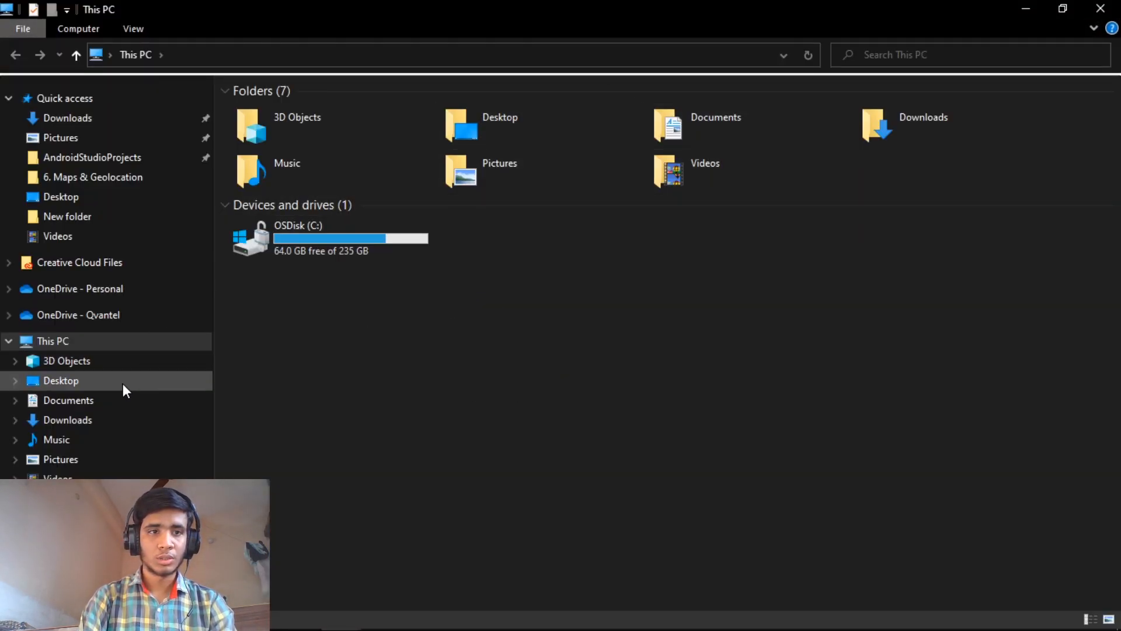
click(107, 380)
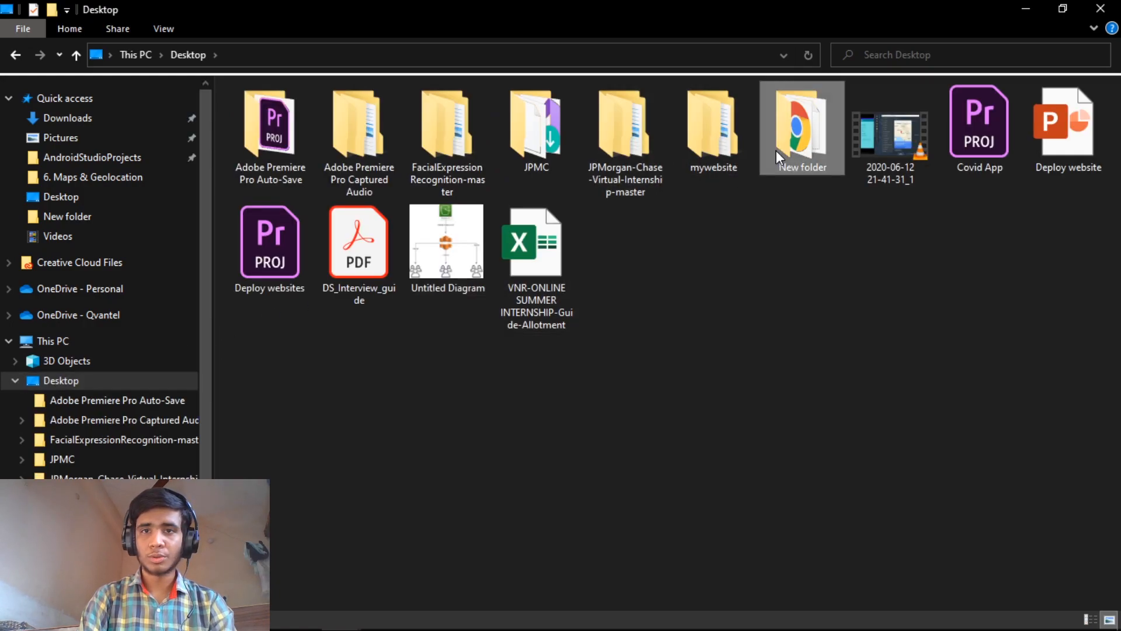
double_click(776, 149)
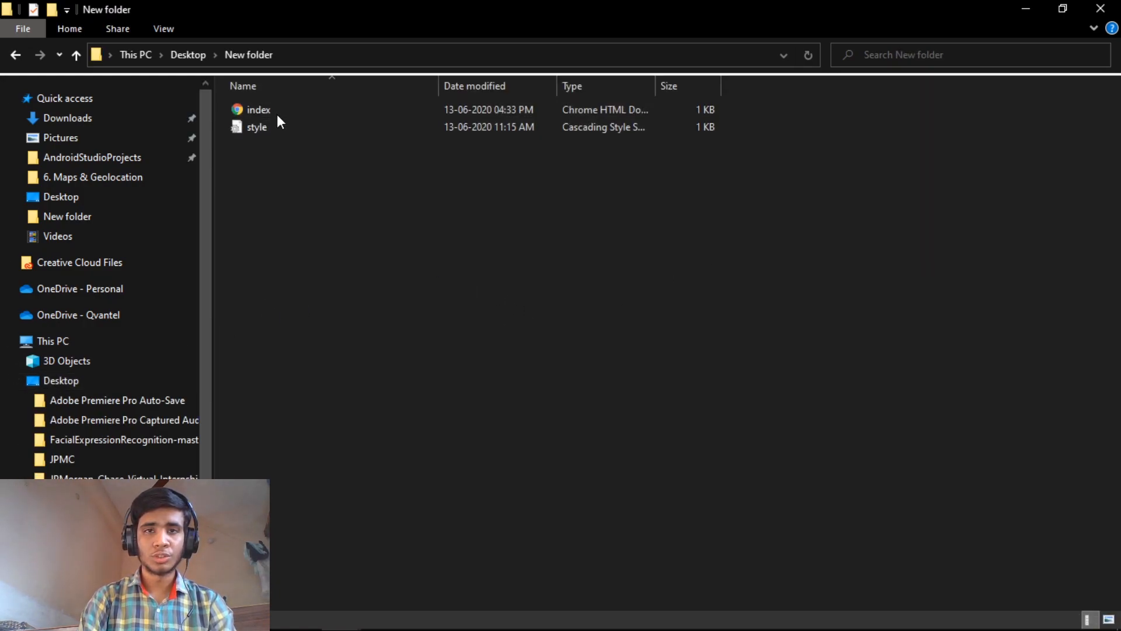
Preview the index HTML file in the browser, then close the preview to return to the bucket.
double_click(300, 110)
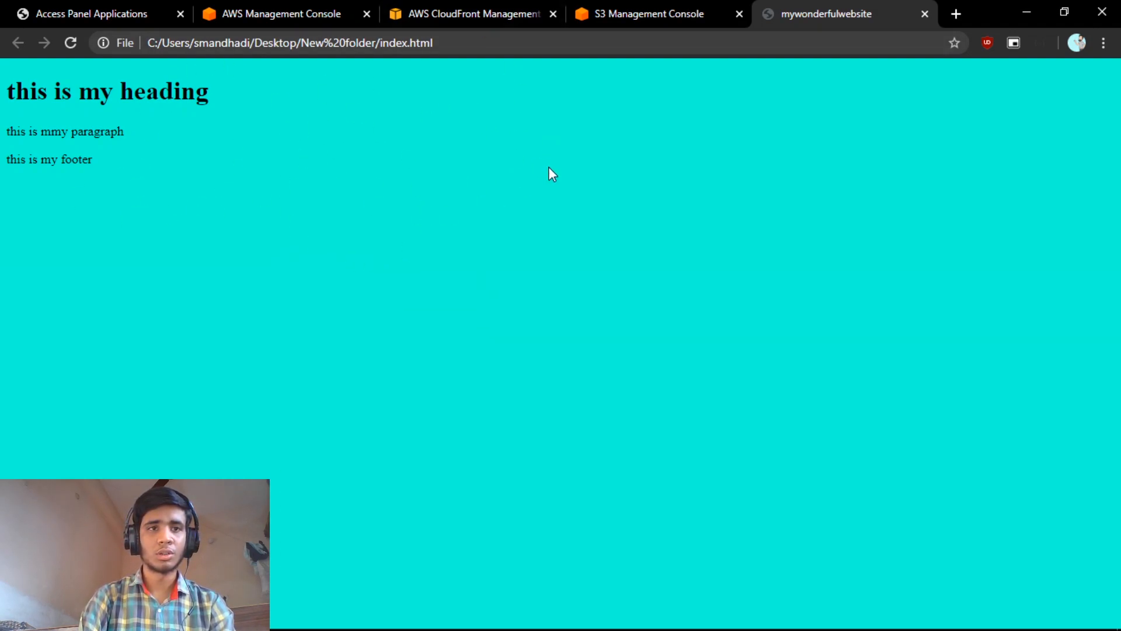
key(alt+Tab)
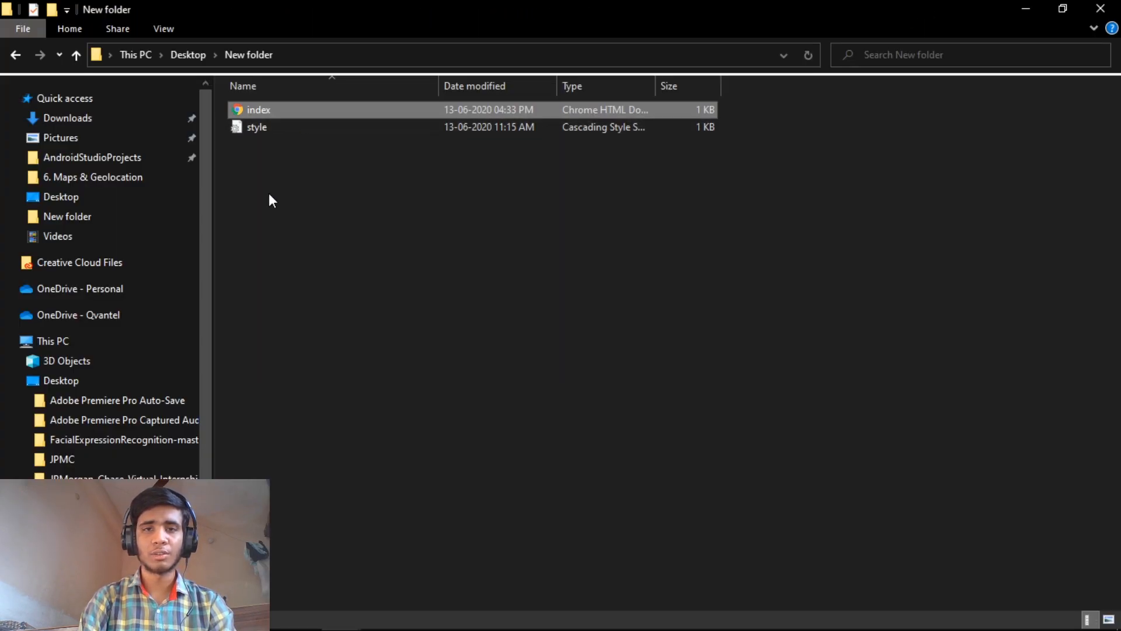
key(alt+Tab)
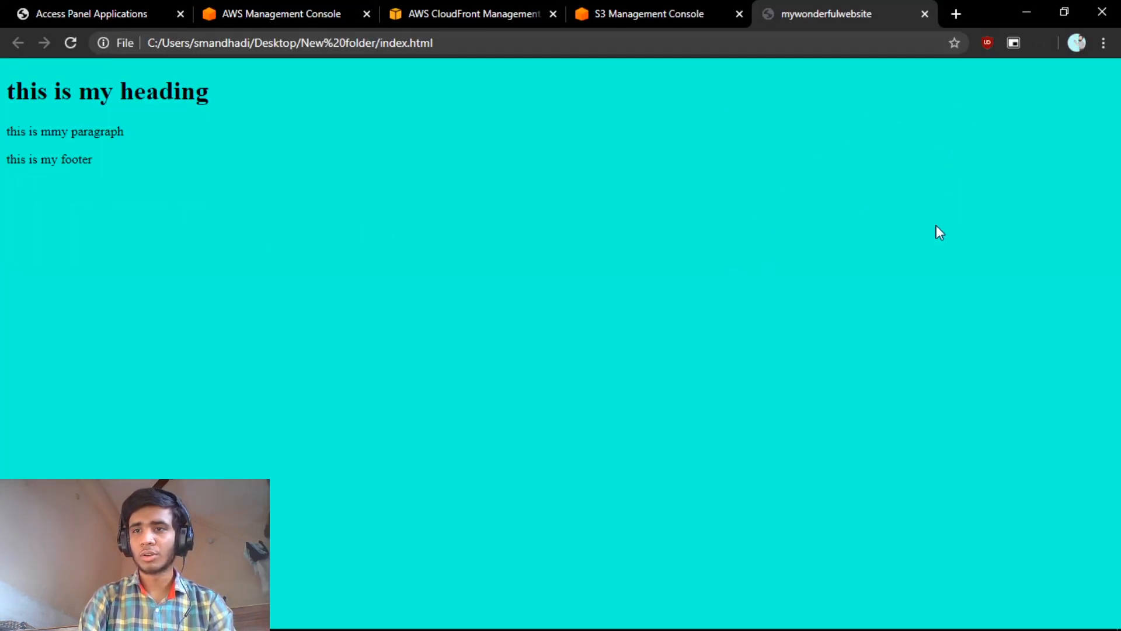
click(926, 15)
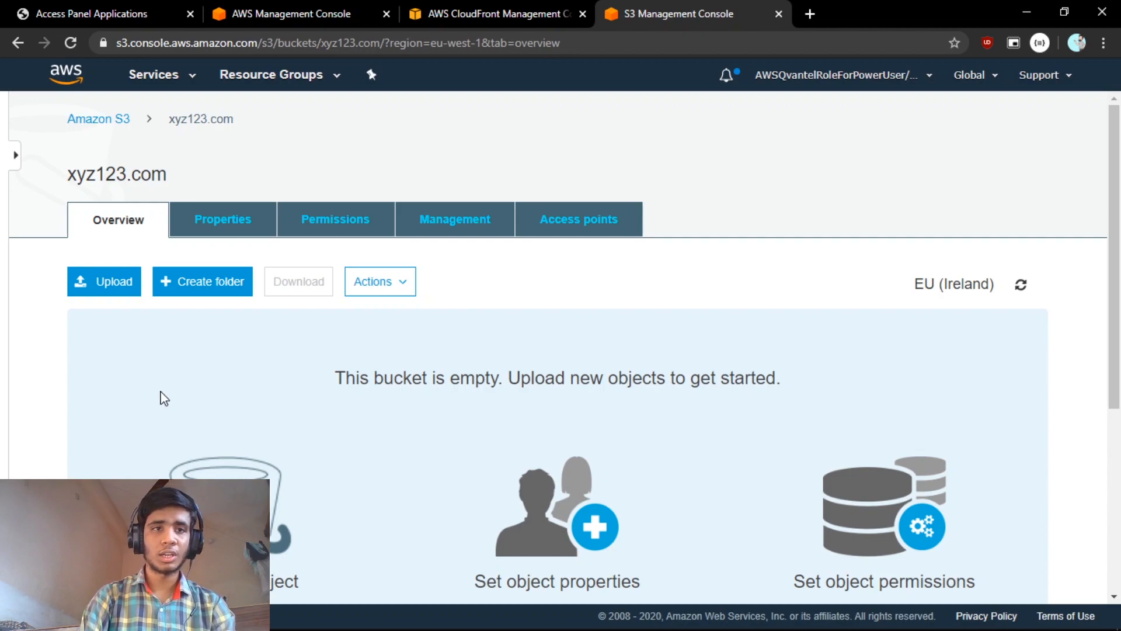
Upload index.html and style.css from New folder on the Desktop to the xyz123.com bucket and check the bucket's file list.
click(87, 286)
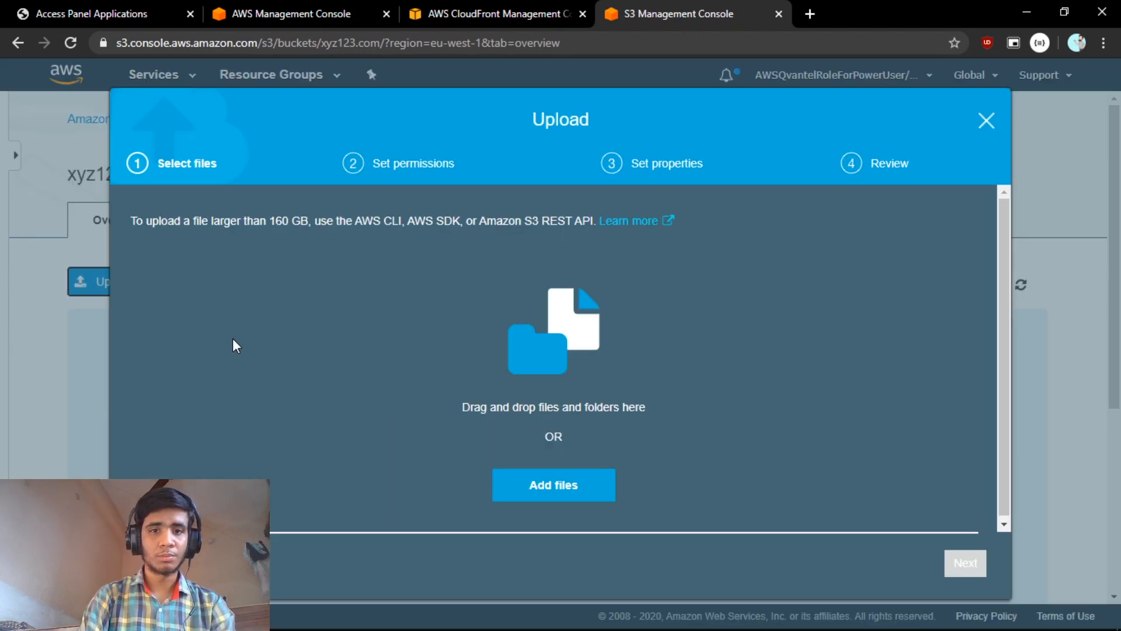
click(546, 490)
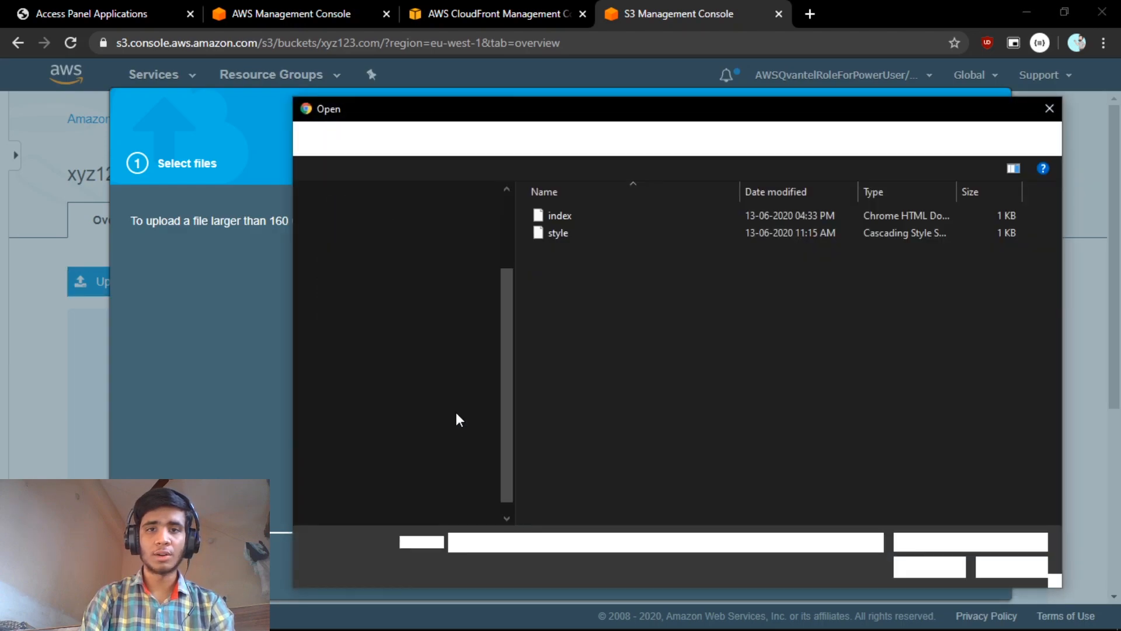
drag(616, 302, 545, 213)
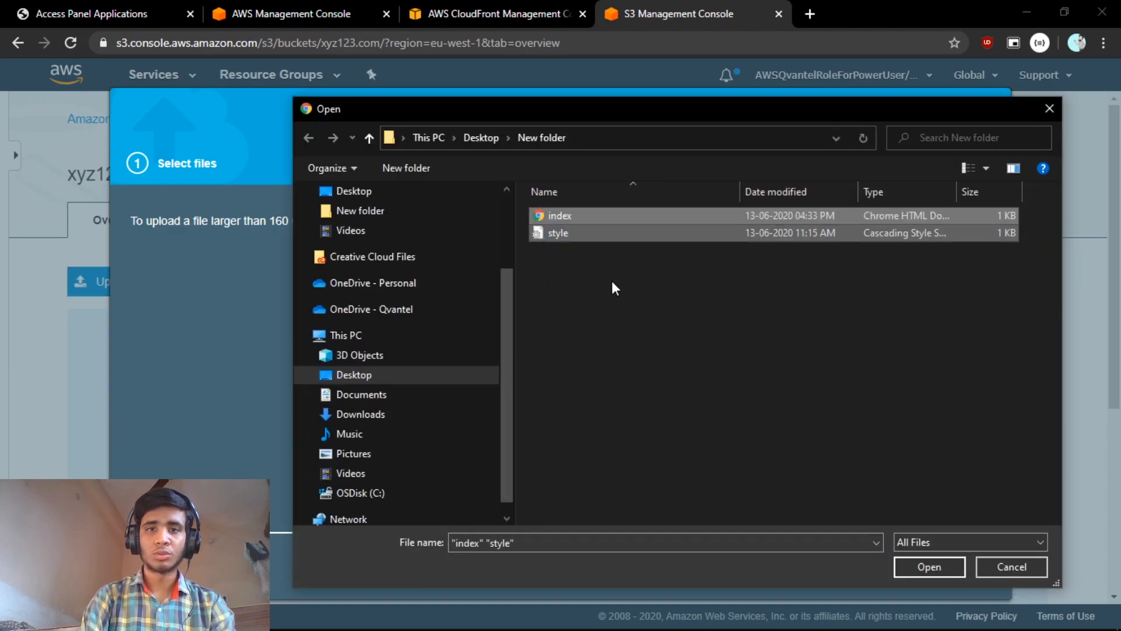
click(928, 569)
scroll(389, 477, down, 1)
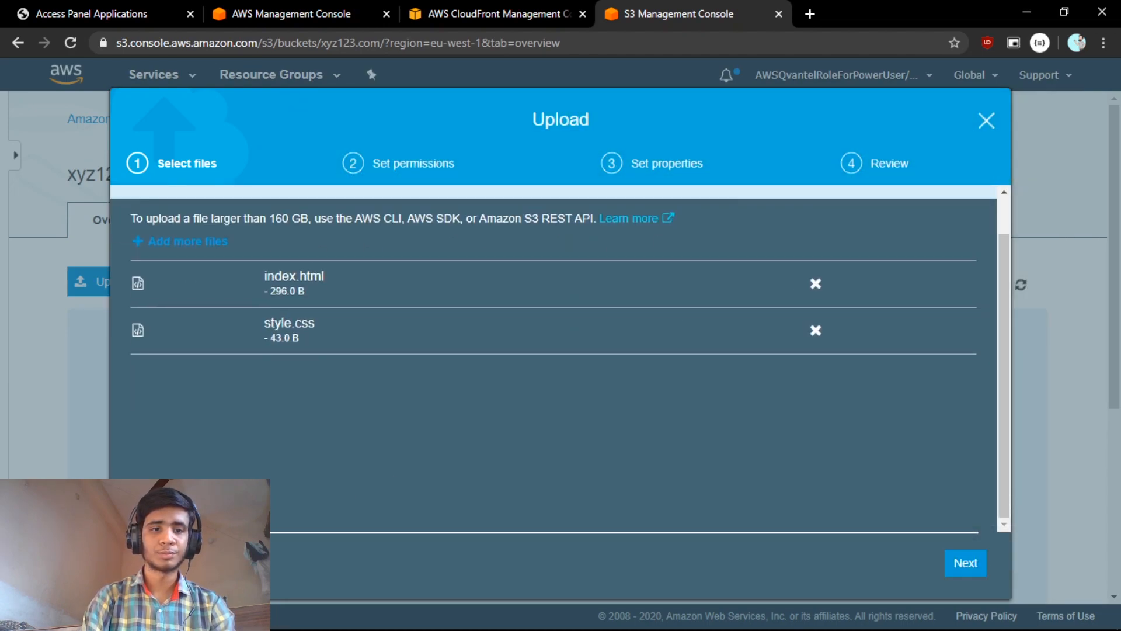
click(155, 563)
scroll(247, 434, down, 1)
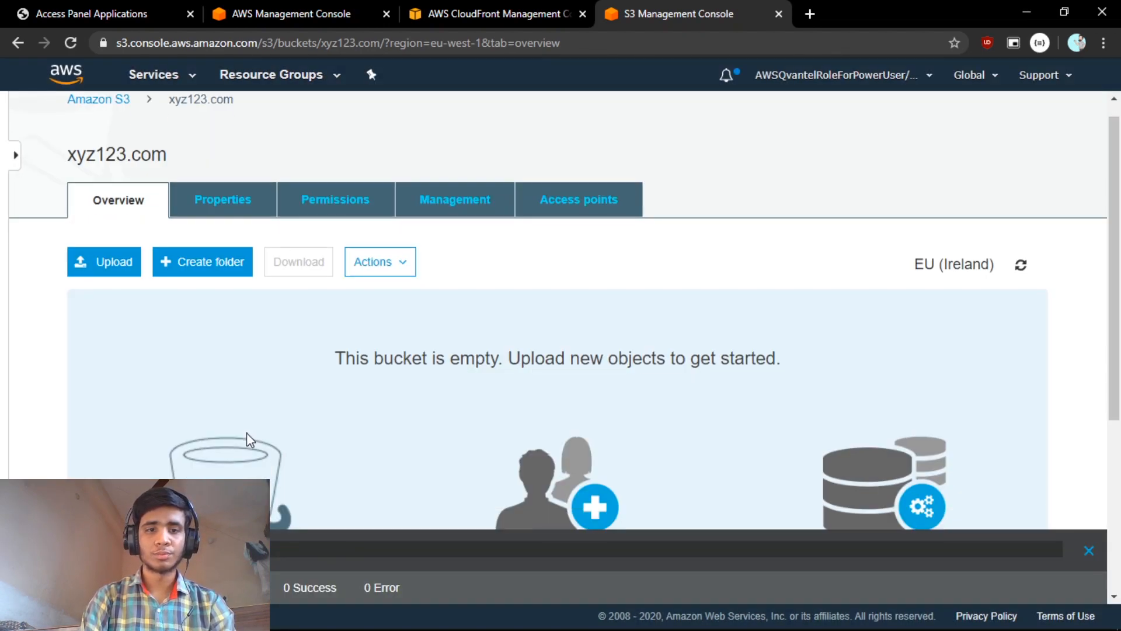
scroll(147, 409, up, 1)
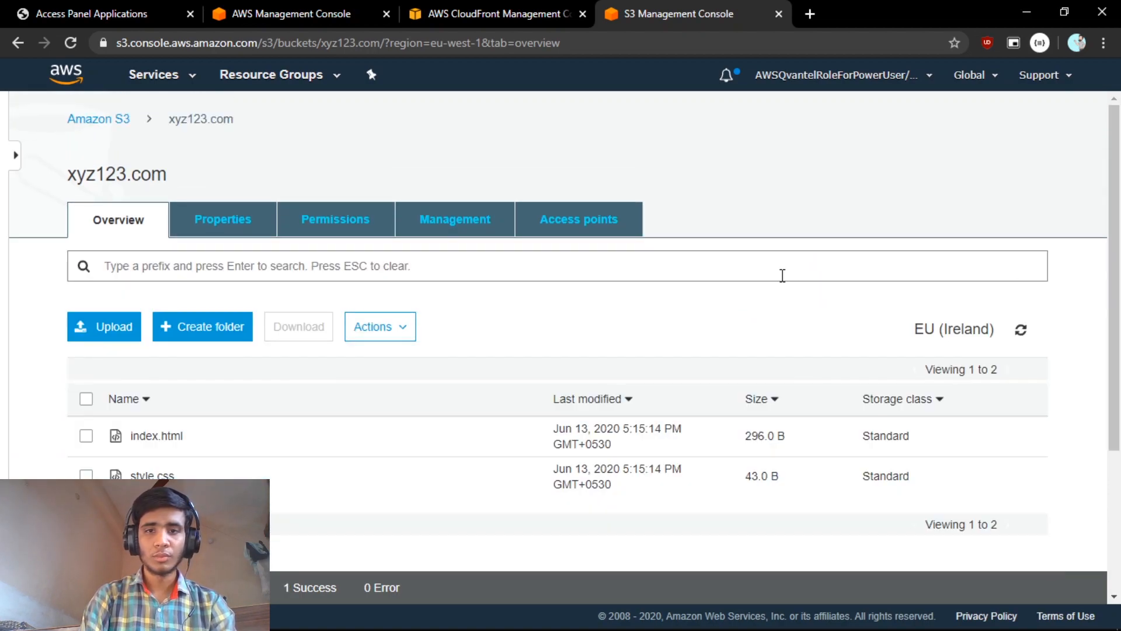
scroll(733, 341, down, 1)
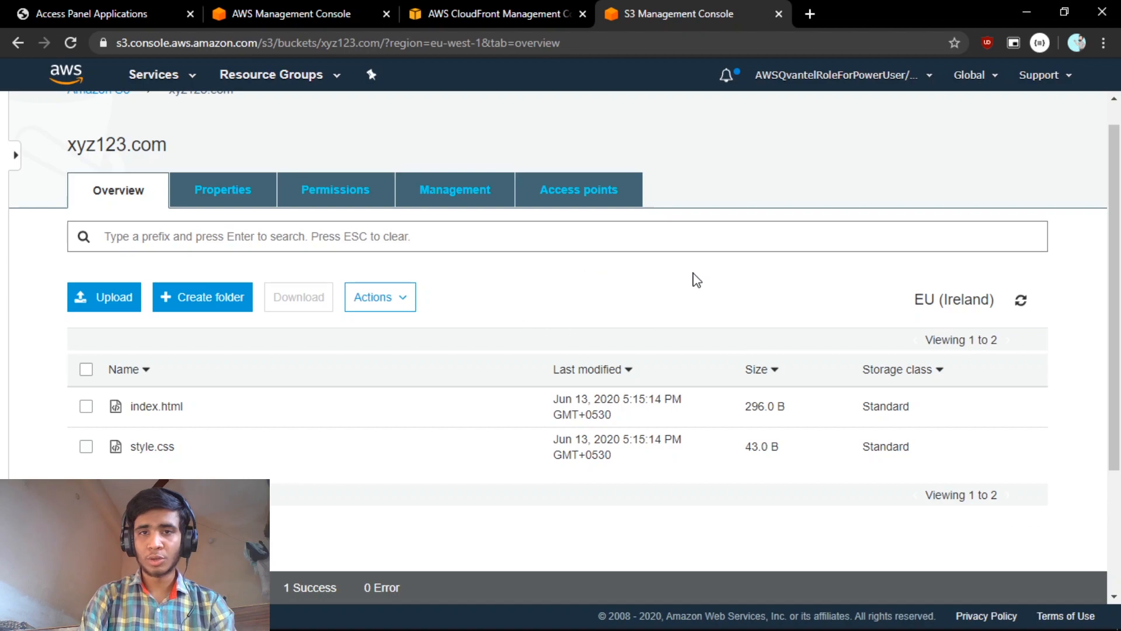
scroll(695, 280, up, 1)
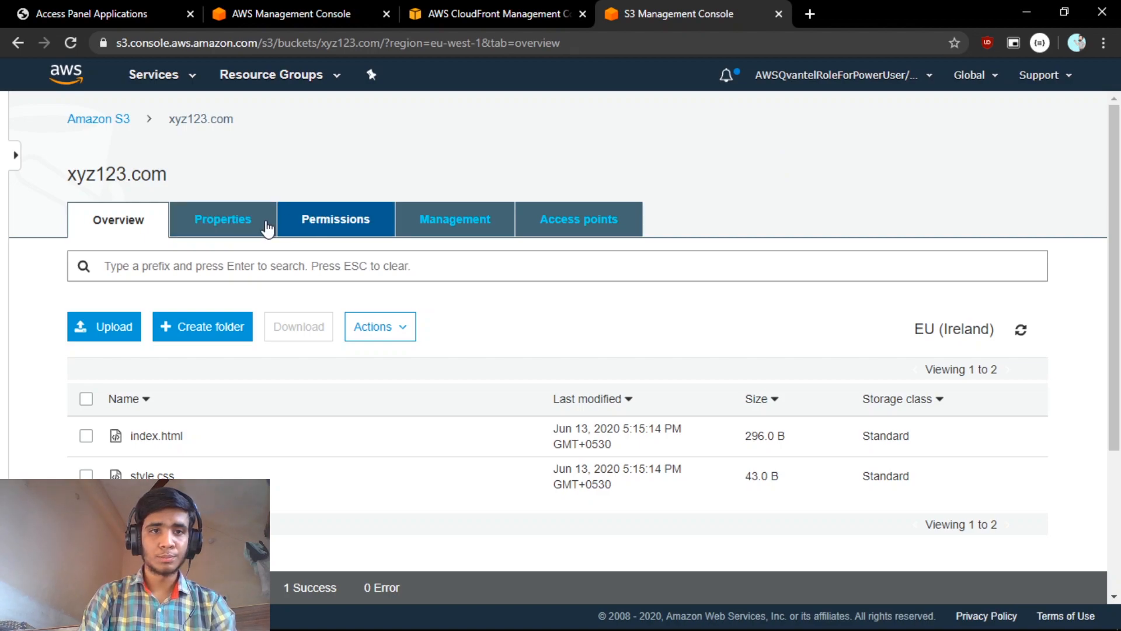
Look over the bucket's properties and open the bucket policy editor in its permissions.
click(223, 220)
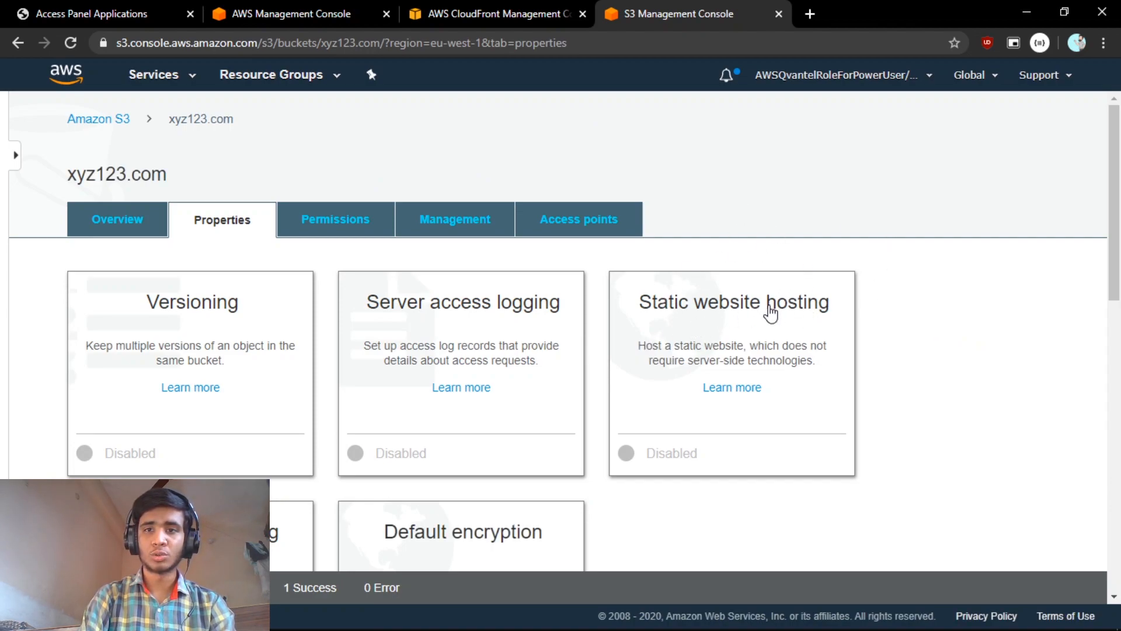
click(334, 222)
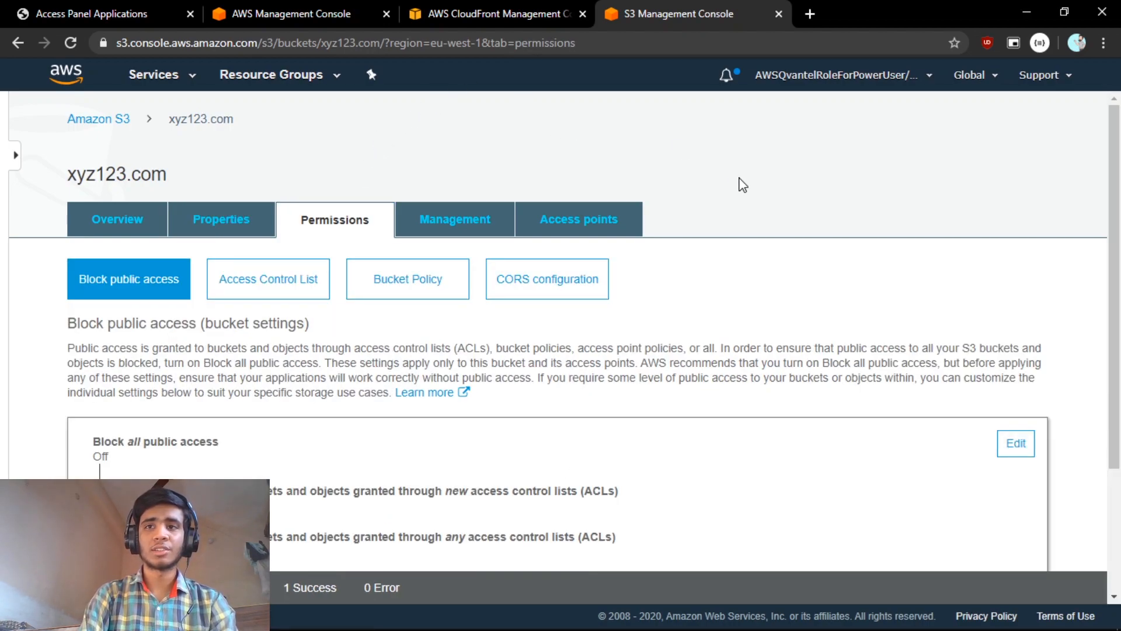
scroll(741, 208, down, 1)
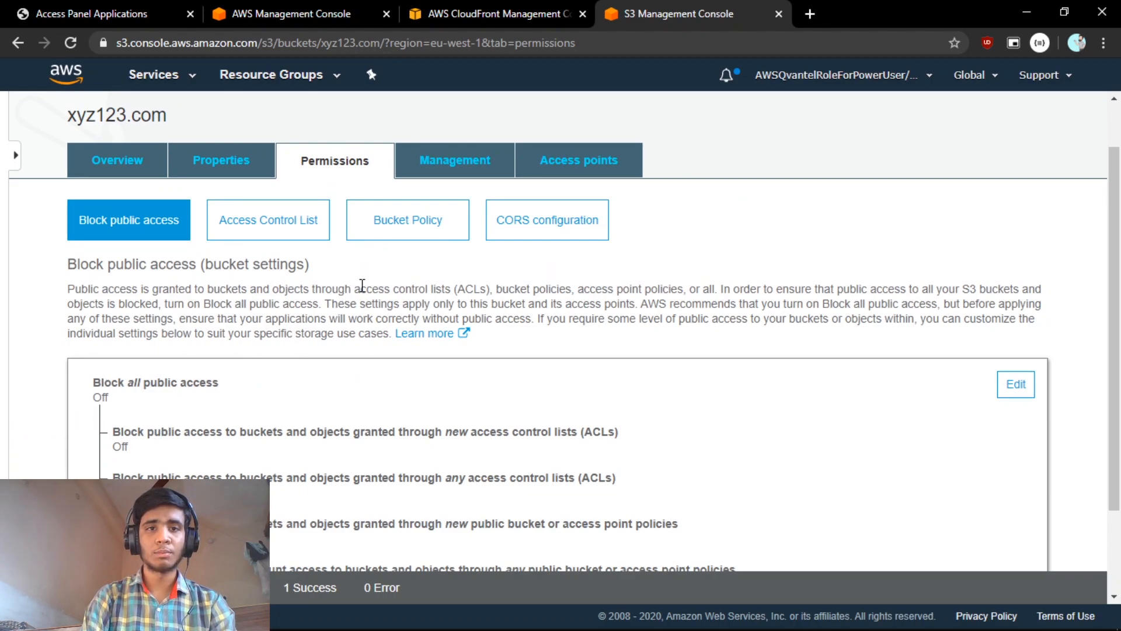
click(415, 230)
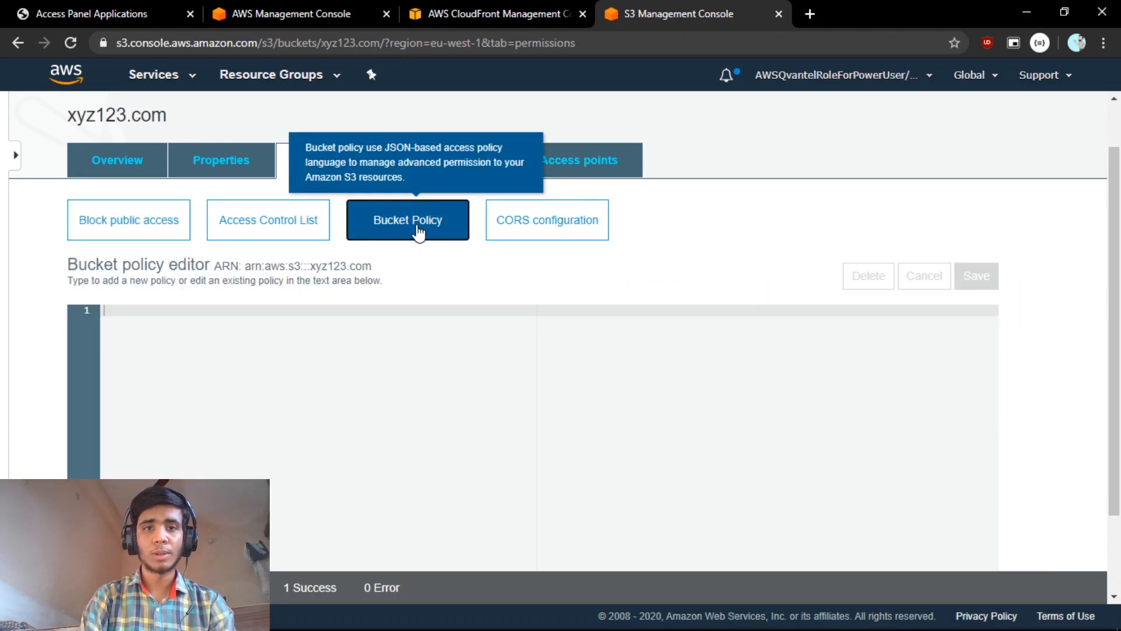
scroll(393, 368, down, 1)
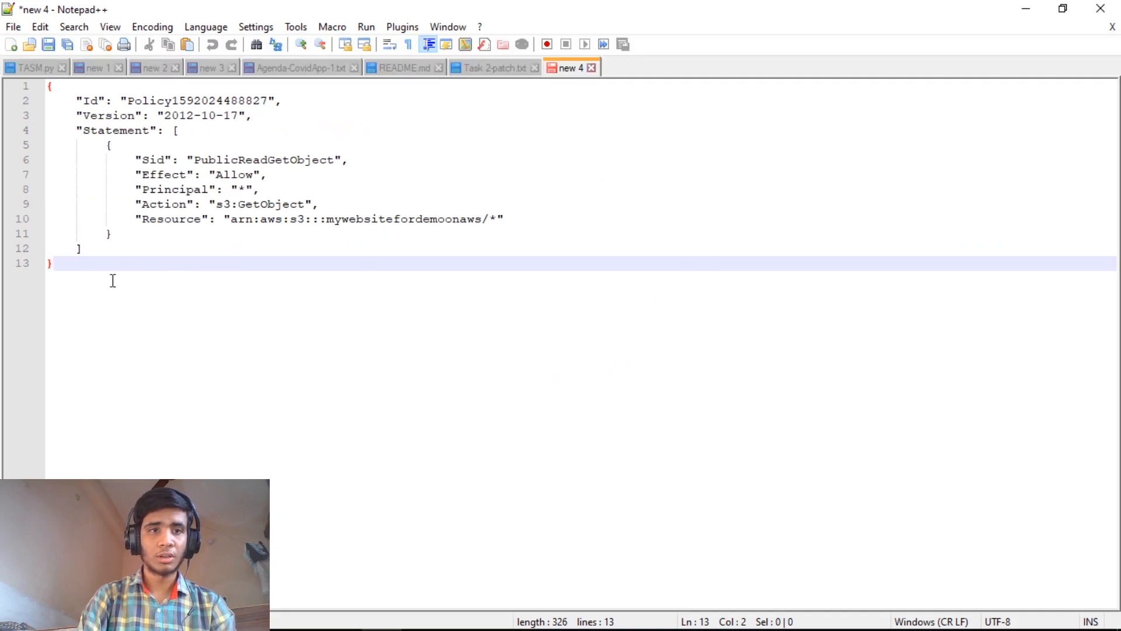
Copy the whole JSON policy from the new 4 document in Notepad++ and paste it into the bucket policy editor.
drag(55, 264, 3, 24)
key(ctrl+c)
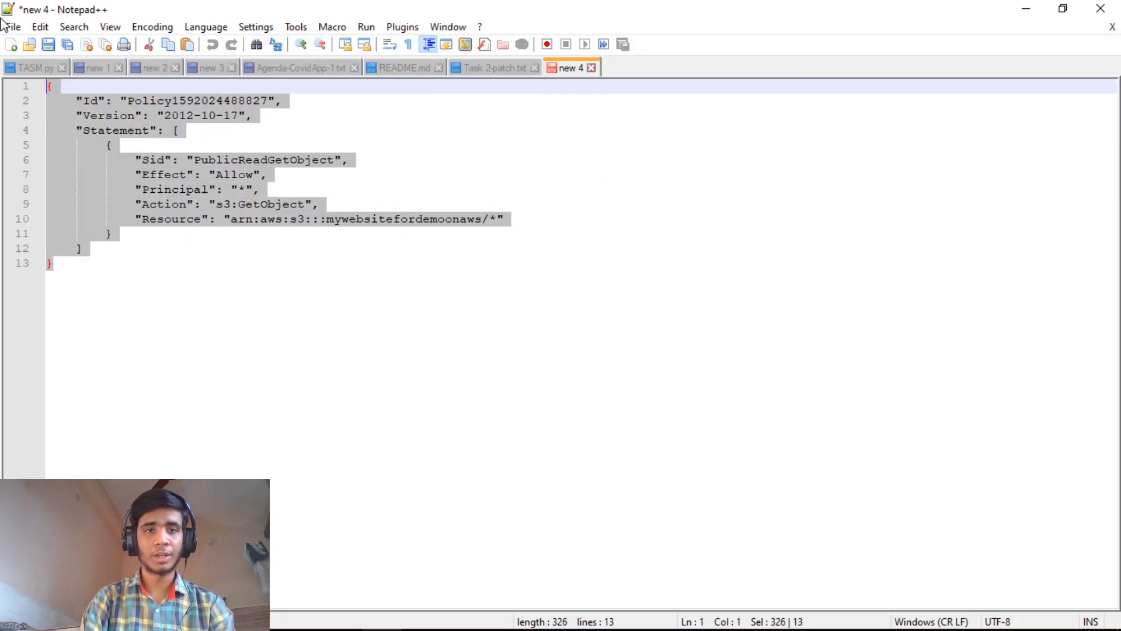
click(1026, 8)
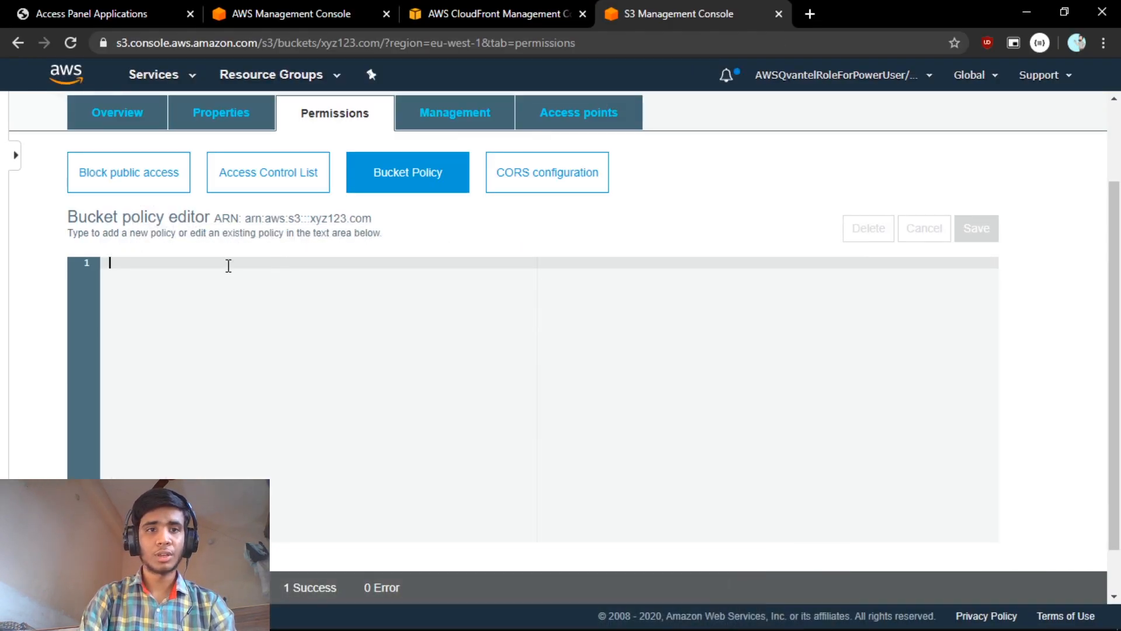
key(ctrl+v)
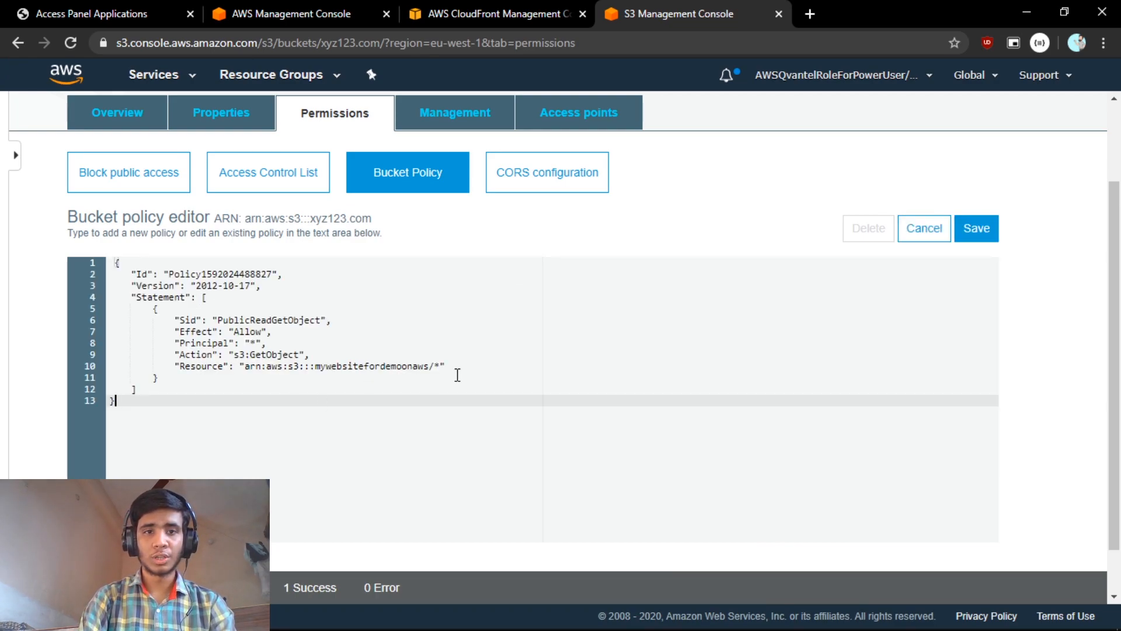
Examine the Effect, Principal, Action and Resource entries of the pasted bucket policy.
scroll(455, 374, up, 2)
scroll(643, 353, down, 2)
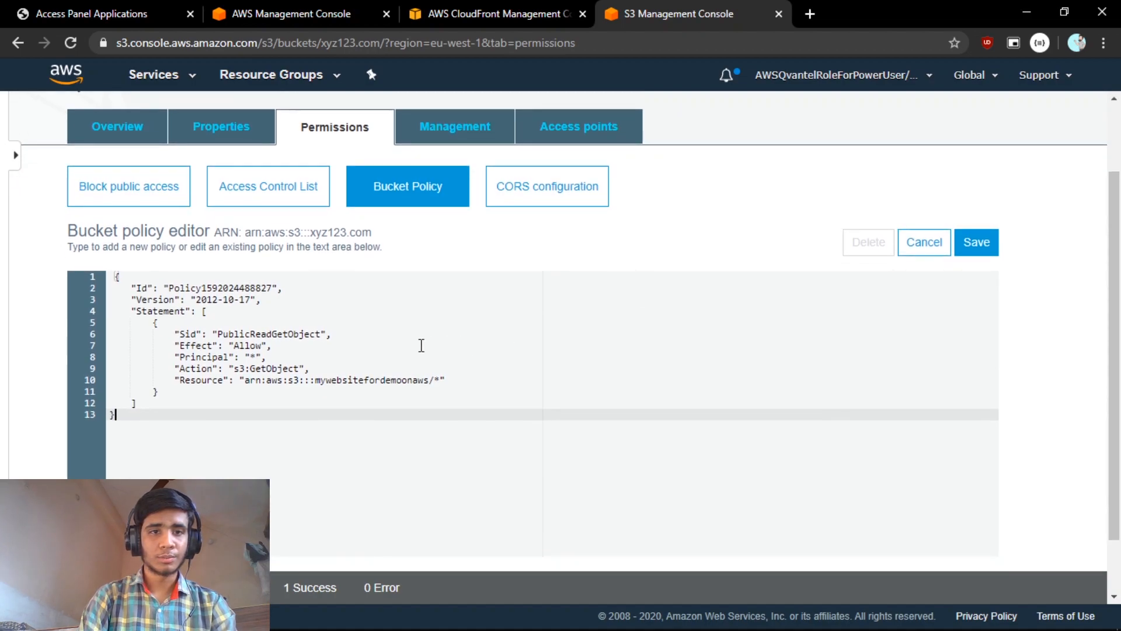
scroll(400, 345, down, 1)
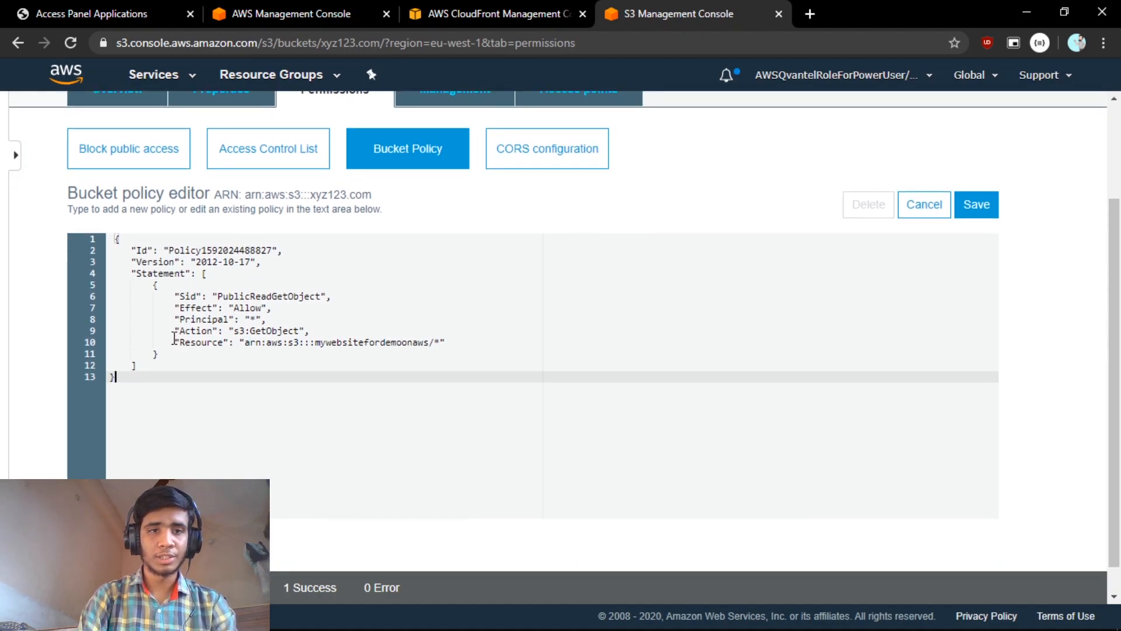
click(199, 308)
click(198, 331)
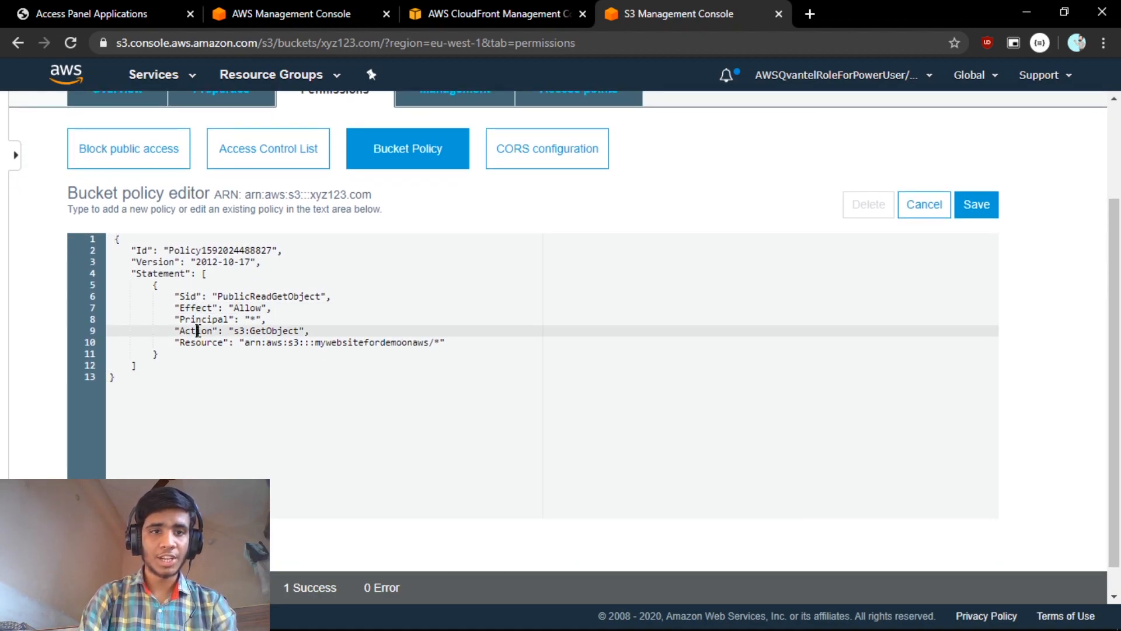
click(199, 343)
click(197, 320)
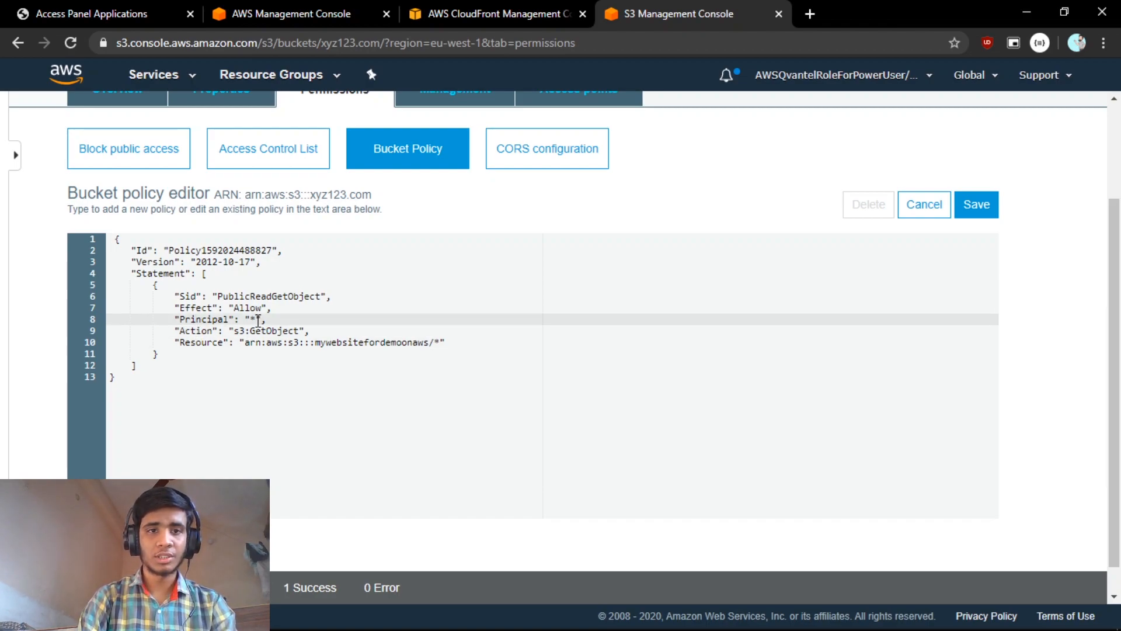
double_click(206, 342)
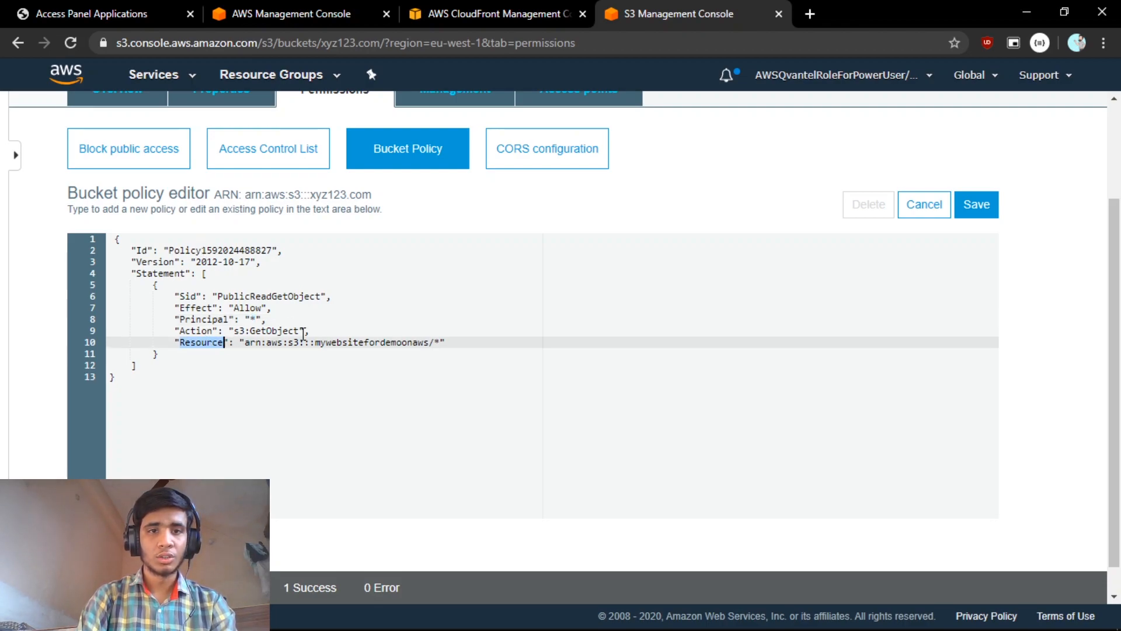
Replace the bucket name in the policy's Resource ARN with xyz123.com, keeping the /* ending.
drag(316, 342, 429, 344)
key(BackSpace)
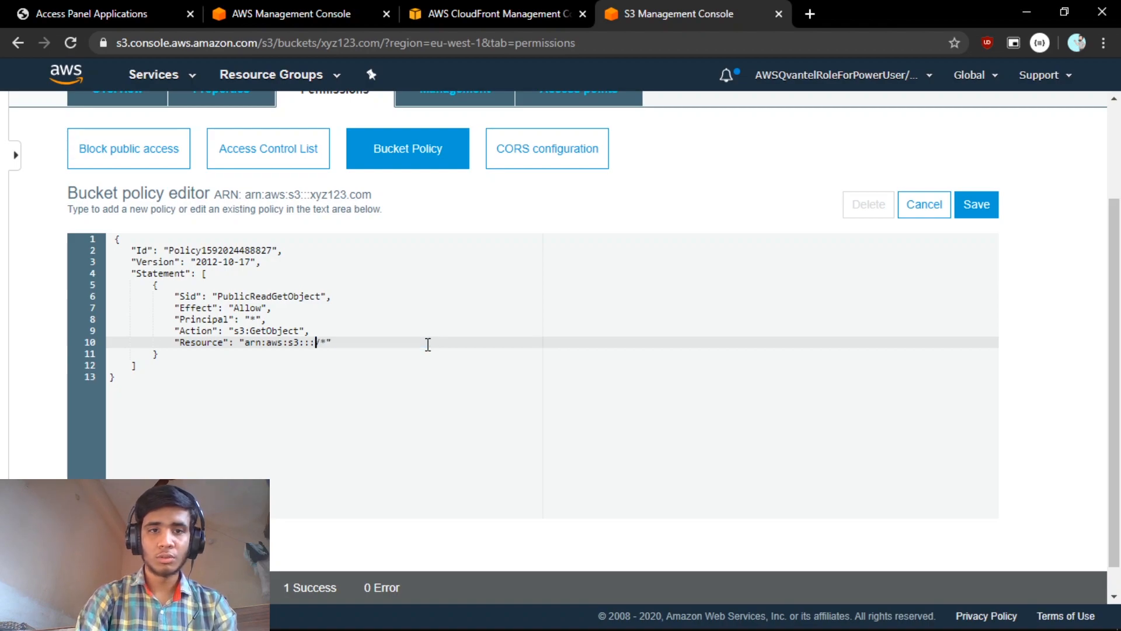
text(xy)
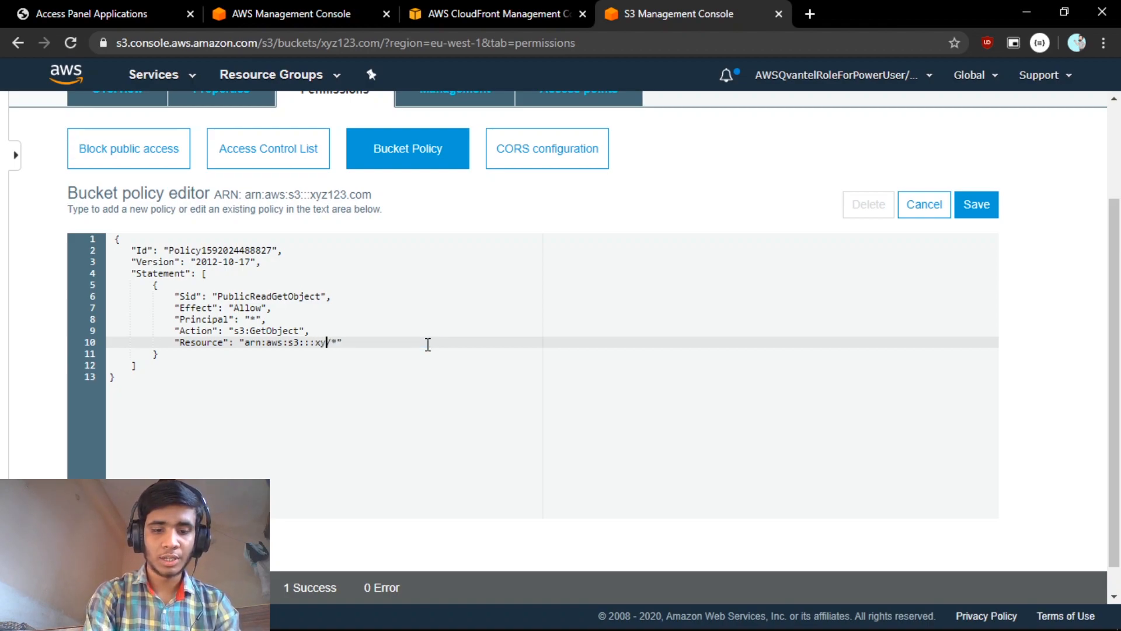
text(z123.com)
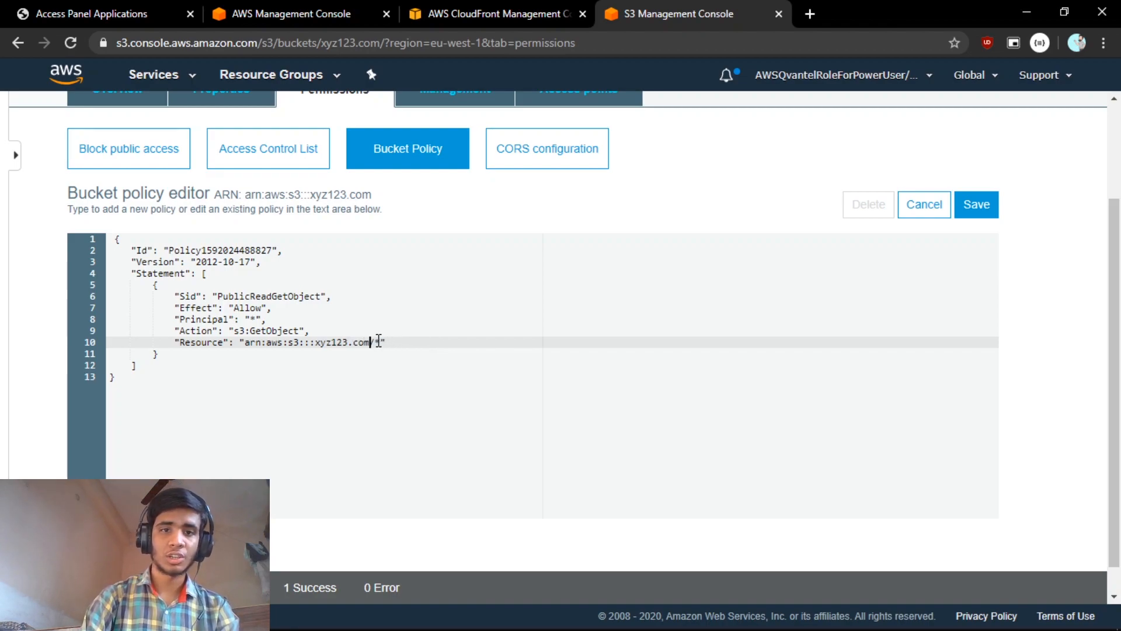
Check the policy's Resource wildcard, GetObject action and Allow effect, and save the bucket policy.
drag(375, 343, 379, 345)
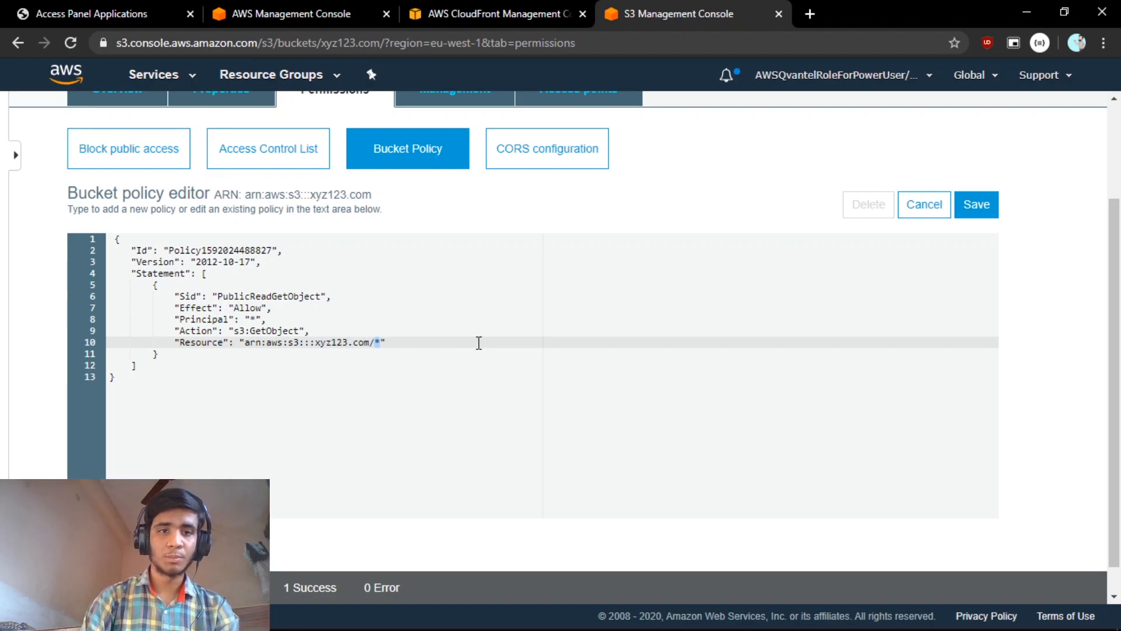
scroll(478, 343, up, 1)
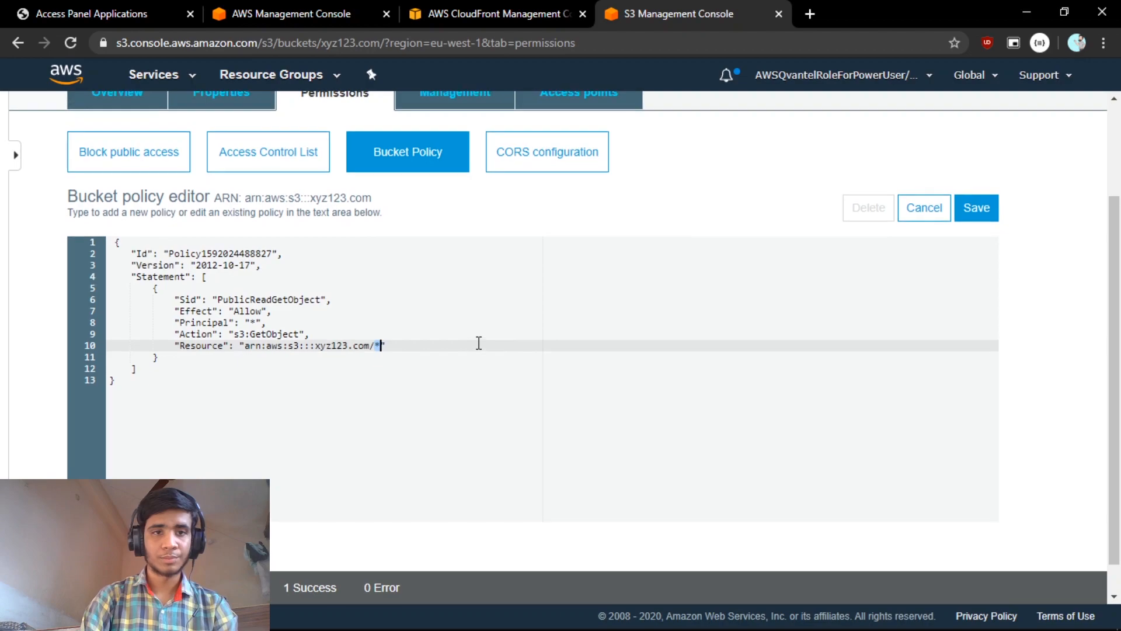
double_click(273, 334)
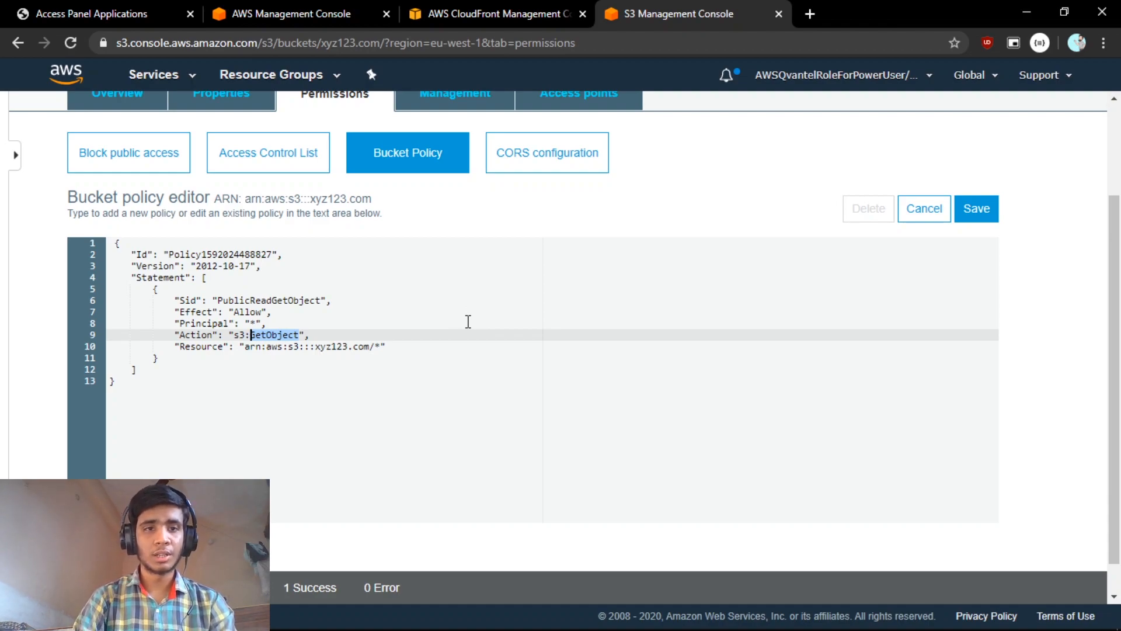
double_click(193, 311)
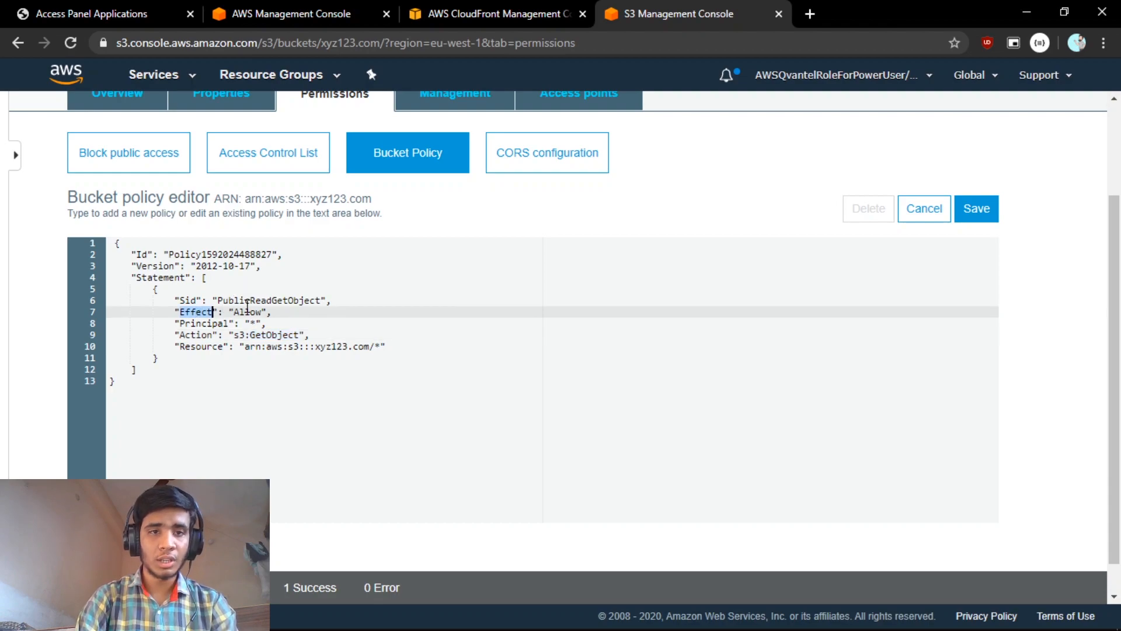
drag(247, 302, 248, 312)
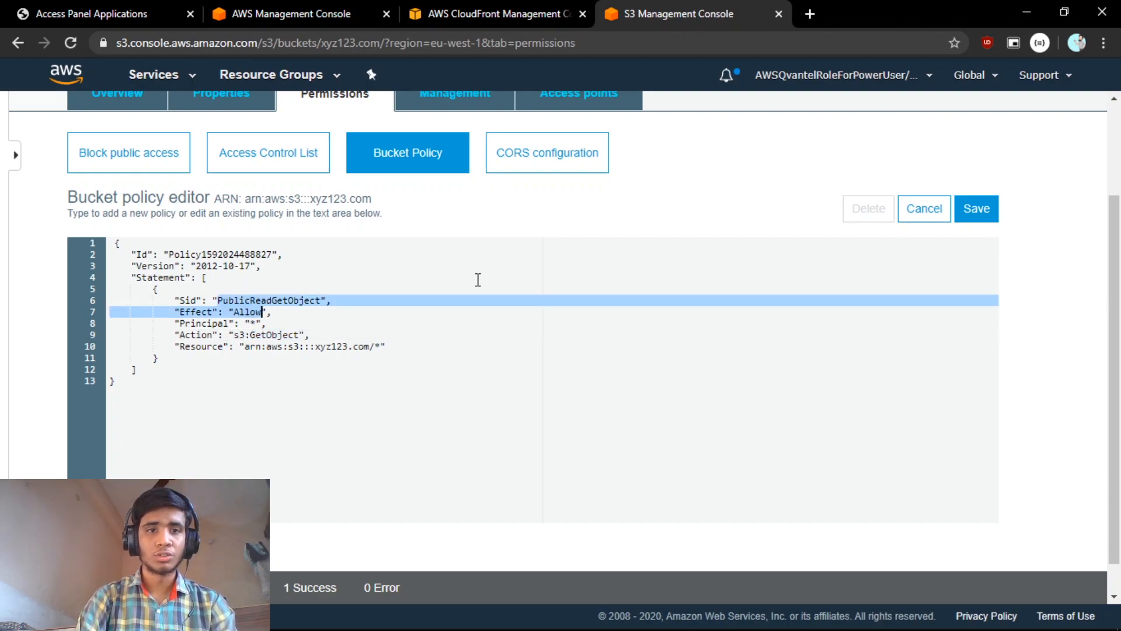
click(414, 407)
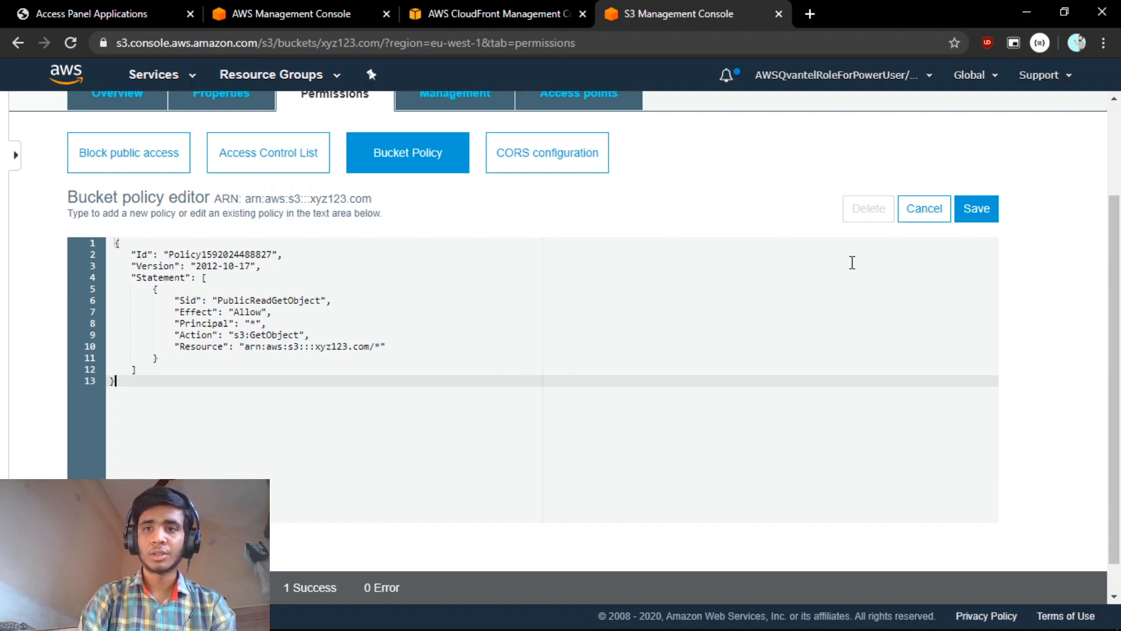
click(968, 224)
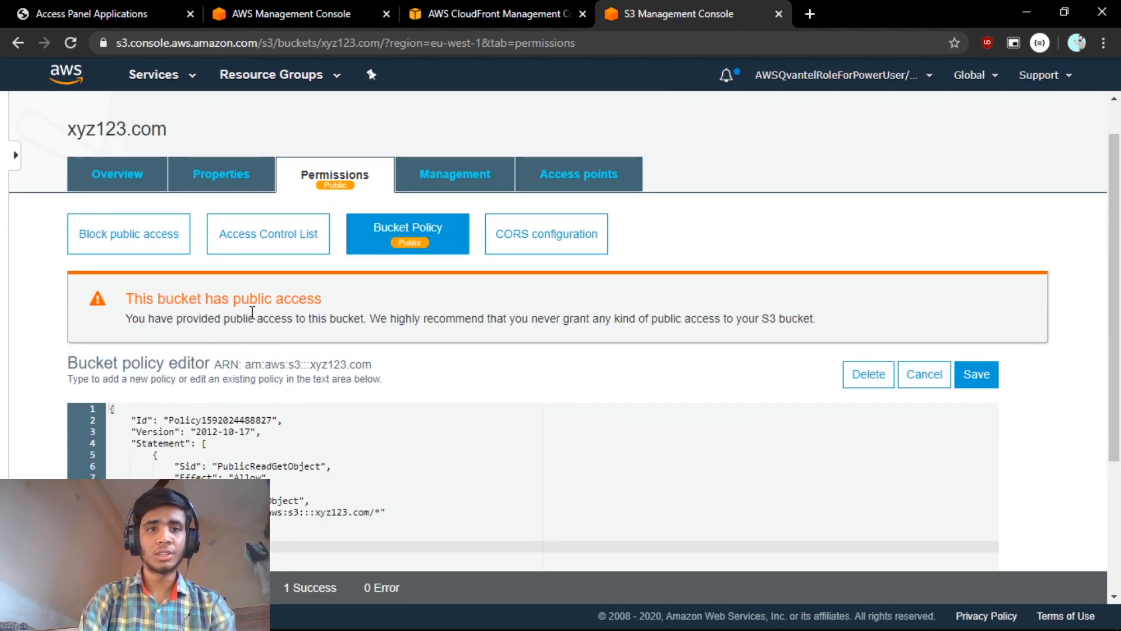
Read the public access notice and the saved policy, and go to the bucket's properties.
drag(335, 304, 106, 292)
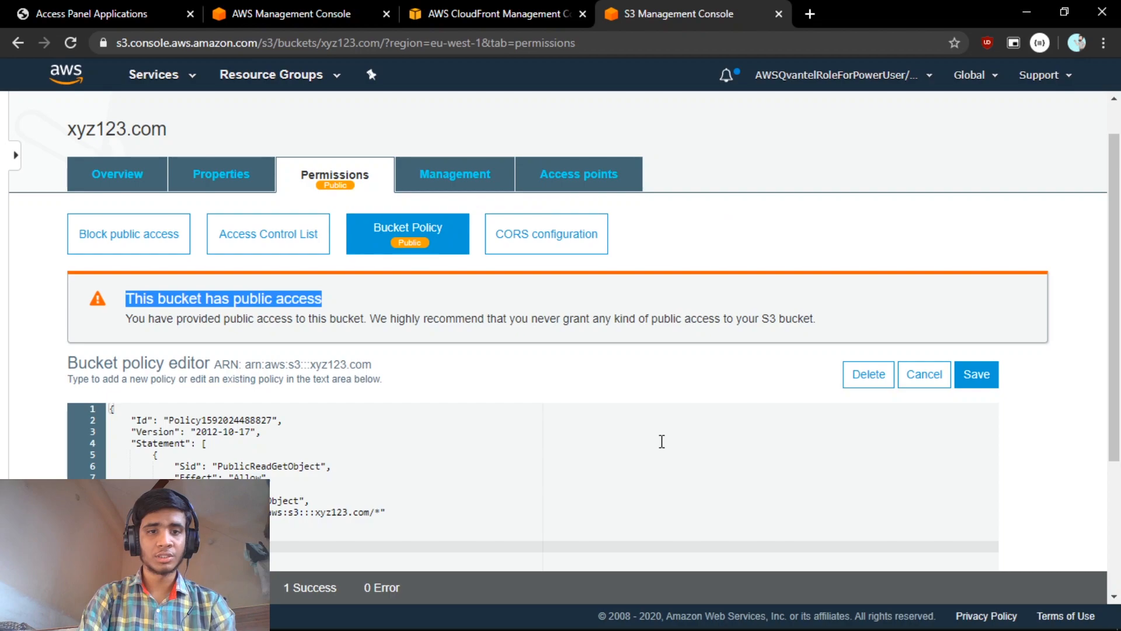
scroll(662, 441, down, 1)
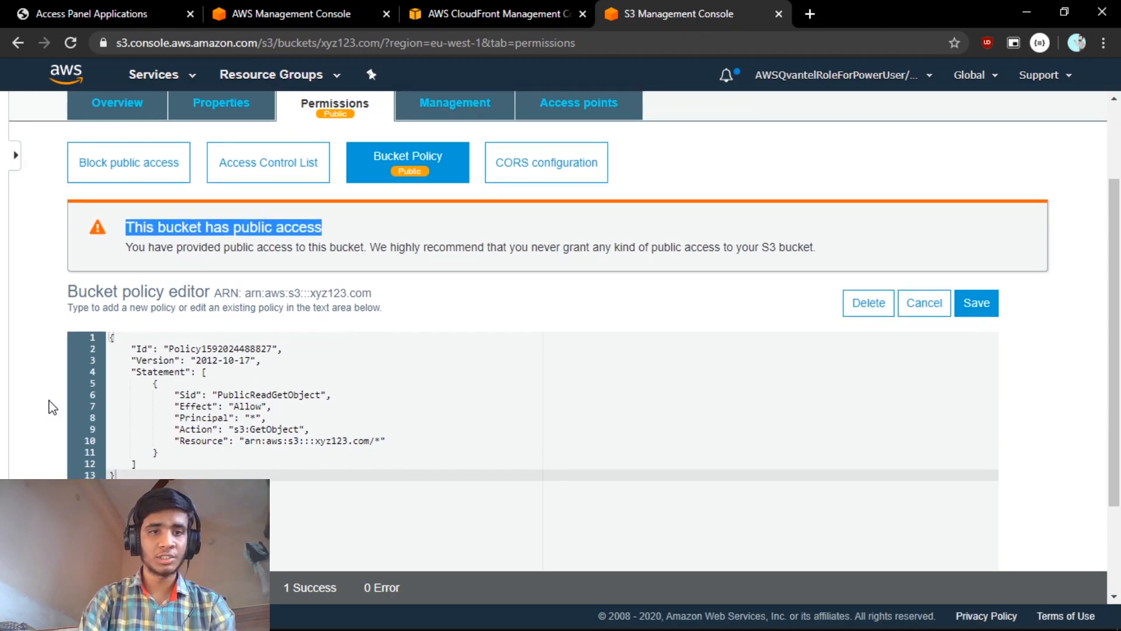
click(319, 245)
scroll(512, 333, up, 2)
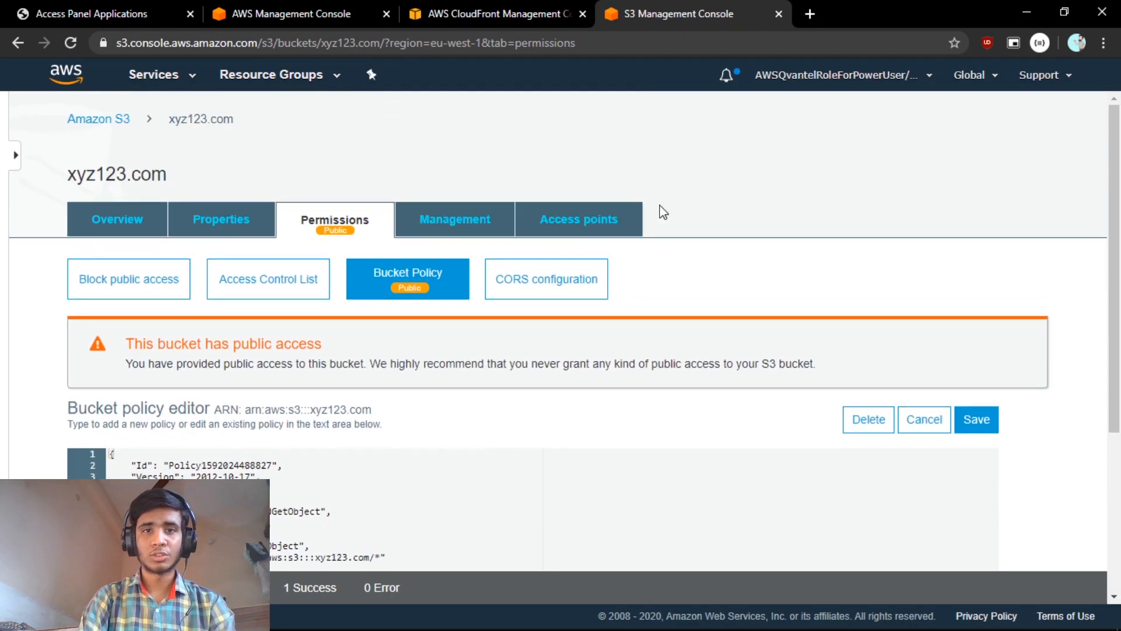
click(222, 216)
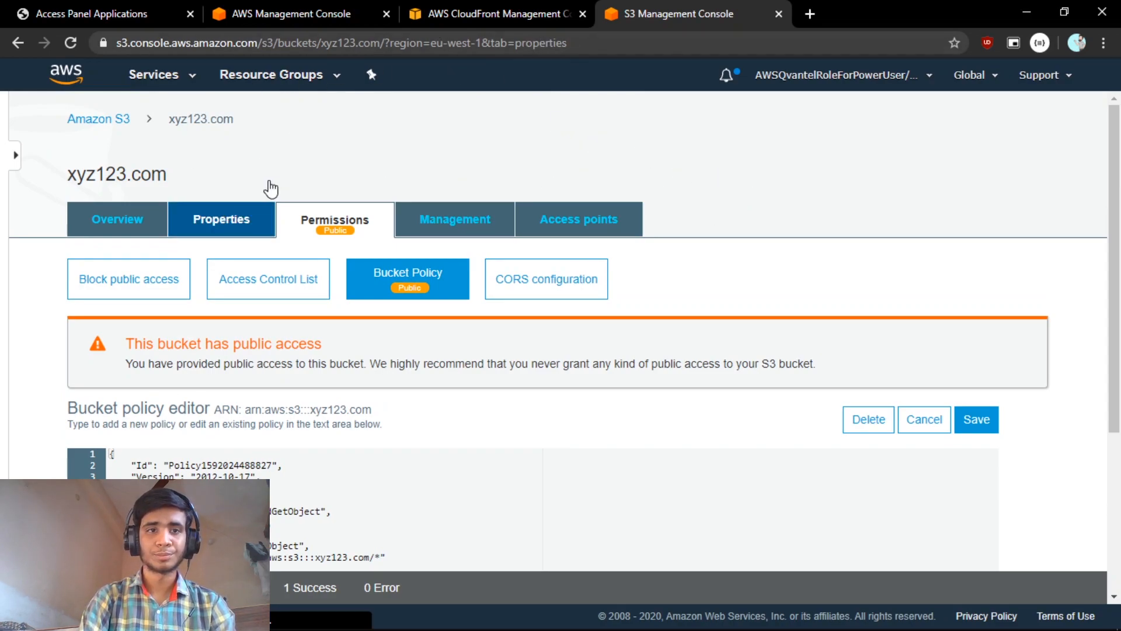
Set the bucket's static website hosting to use this bucket to host a website, with index.html as the index document.
scroll(770, 290, down, 2)
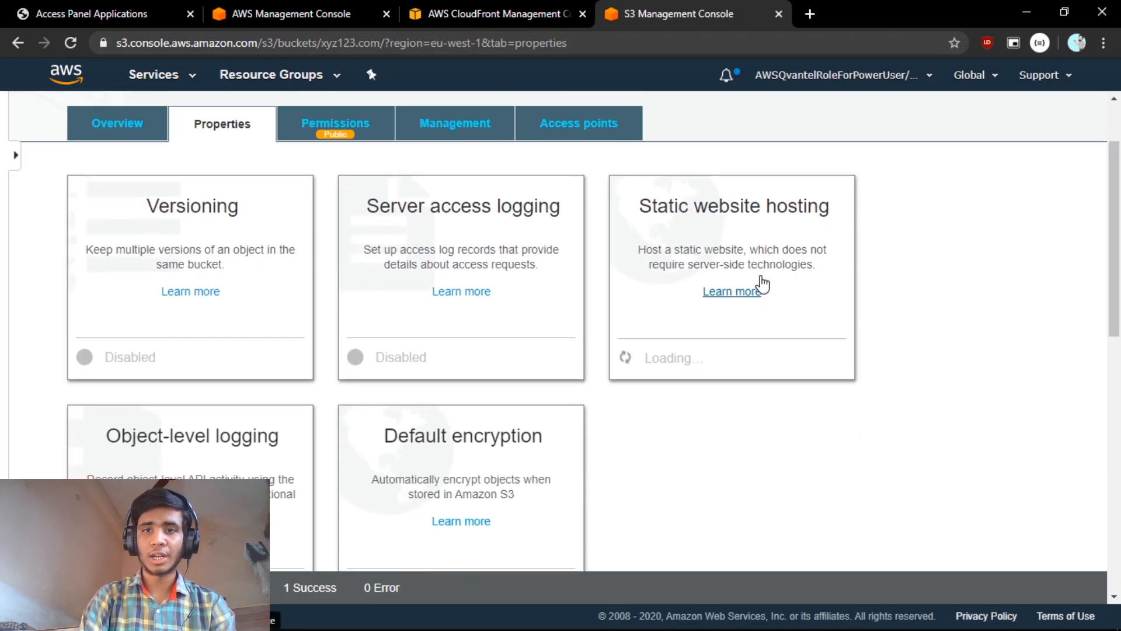
click(687, 216)
scroll(683, 248, down, 4)
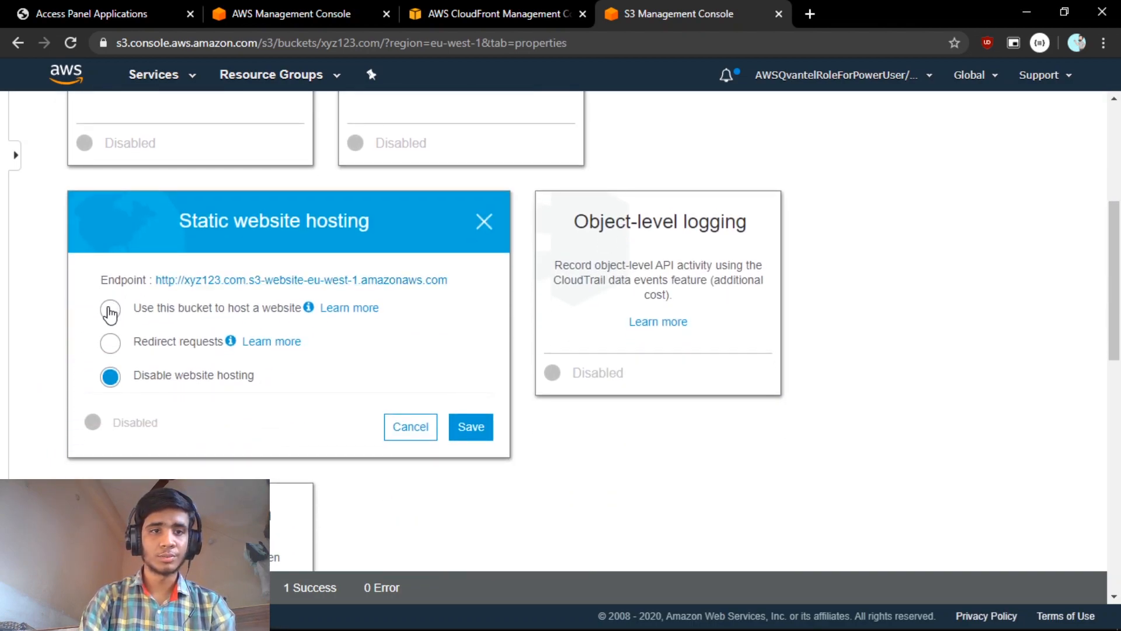
click(110, 312)
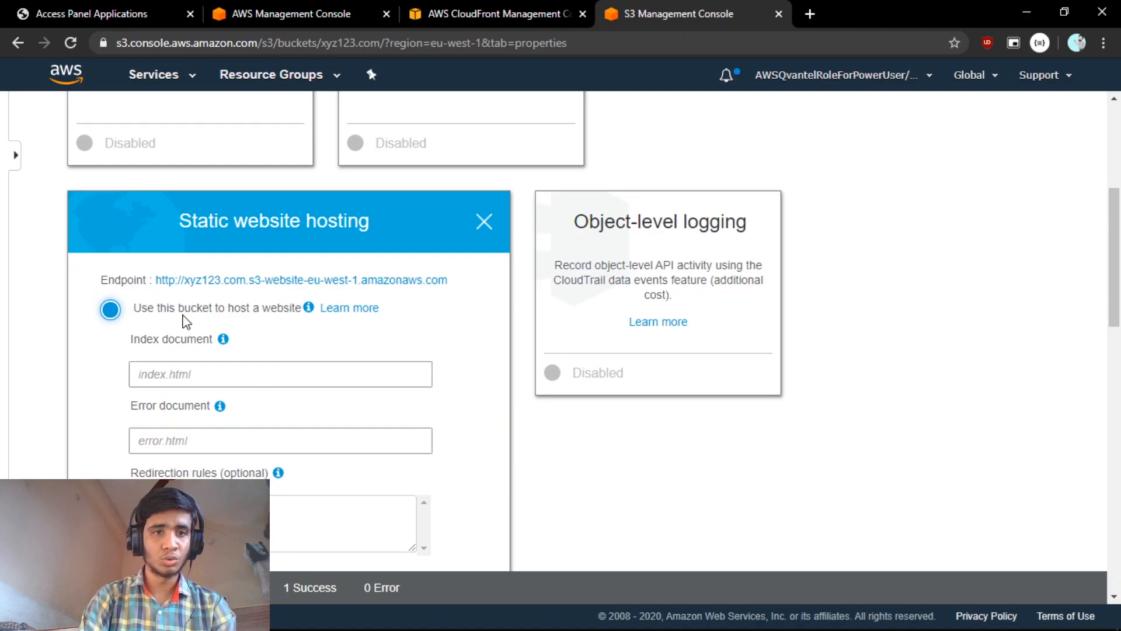
scroll(268, 329, down, 1)
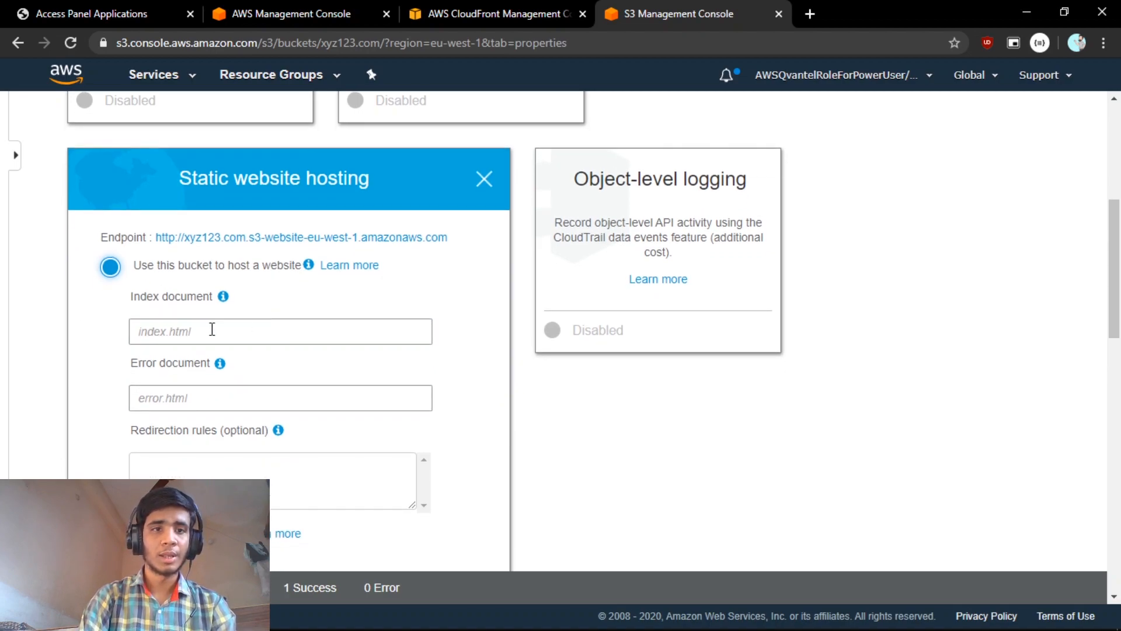
click(194, 332)
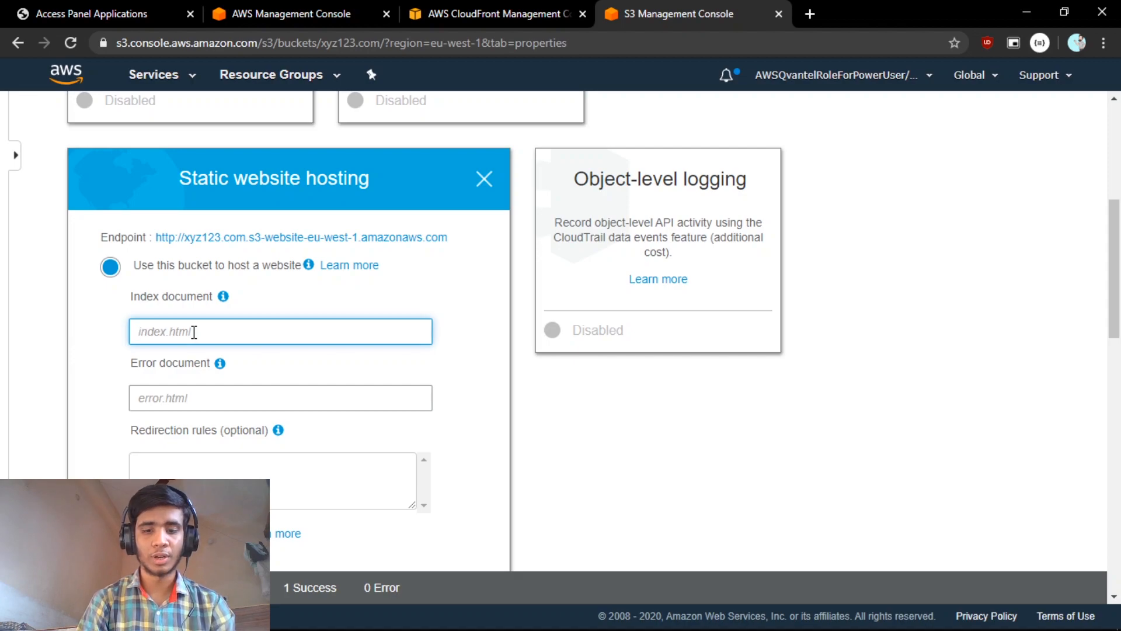
text(ind)
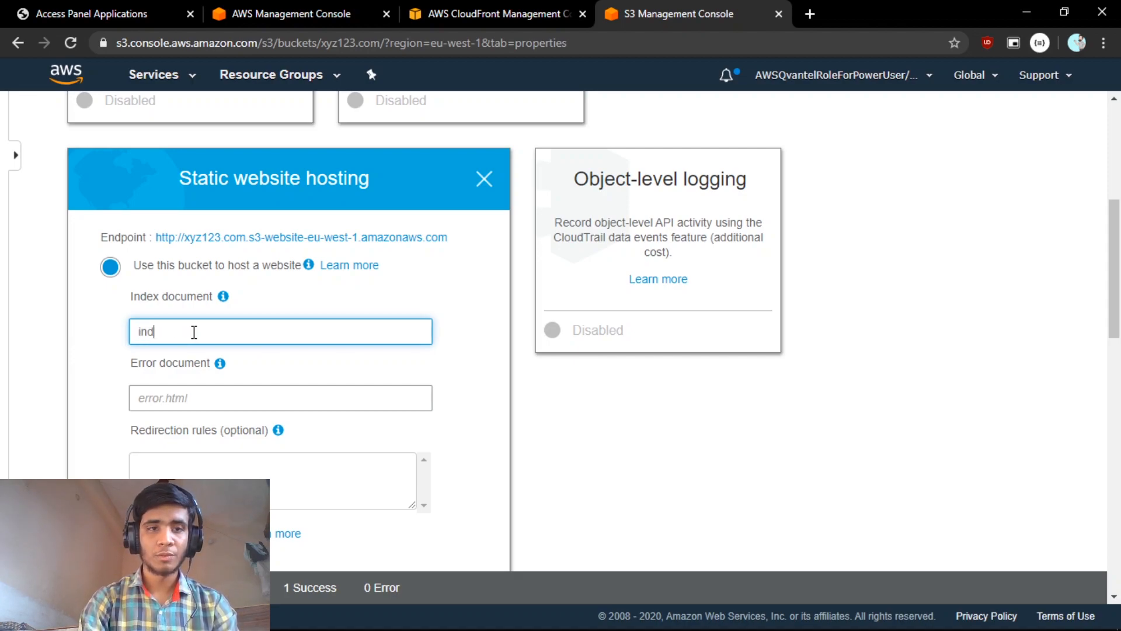
text(ex.html)
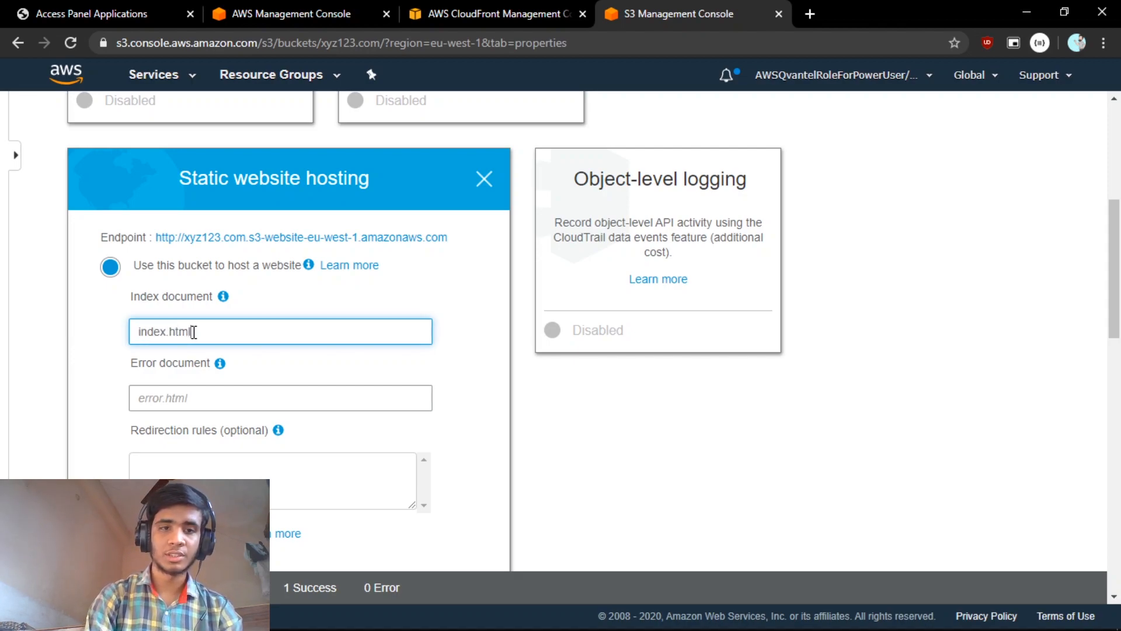
Leave the error document blank and save the static website hosting settings.
scroll(295, 294, down, 1)
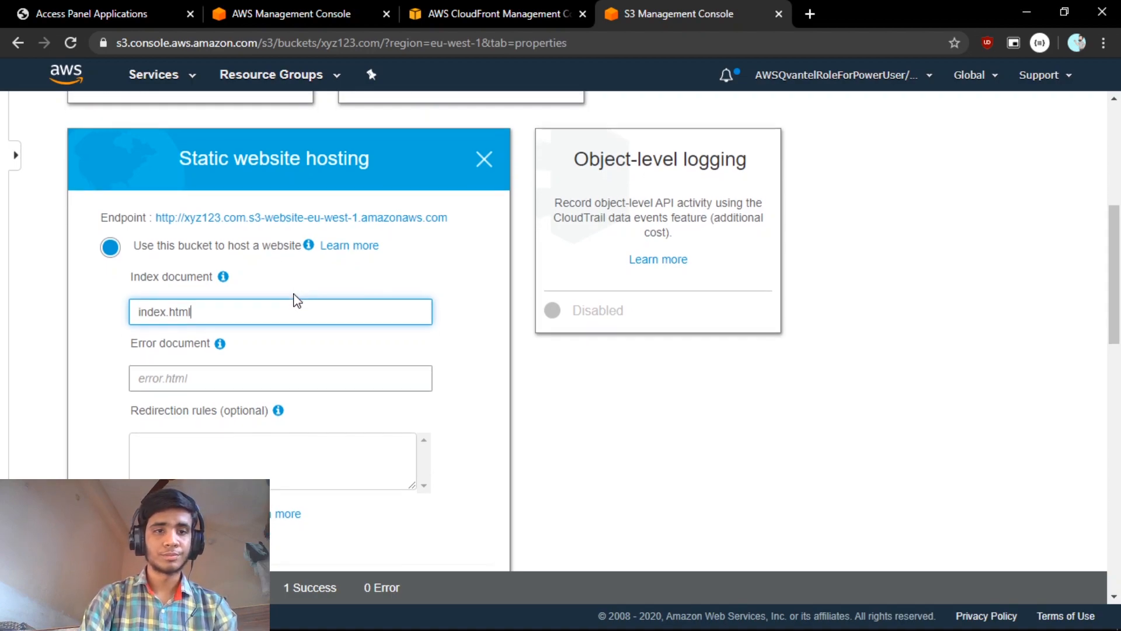
click(178, 344)
scroll(143, 348, down, 1)
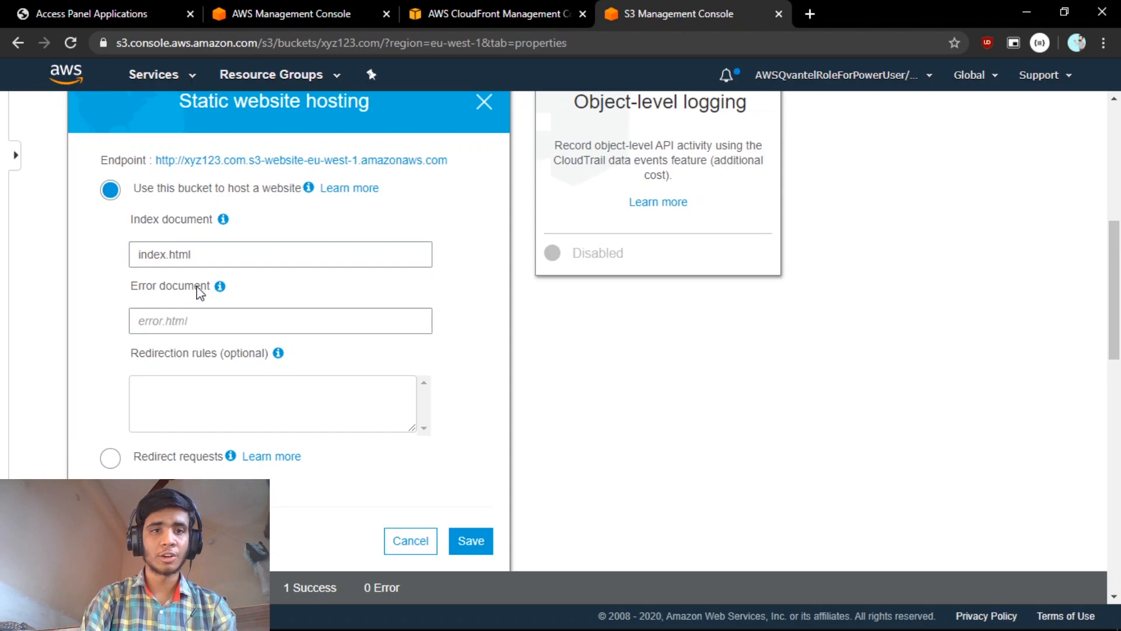
click(178, 315)
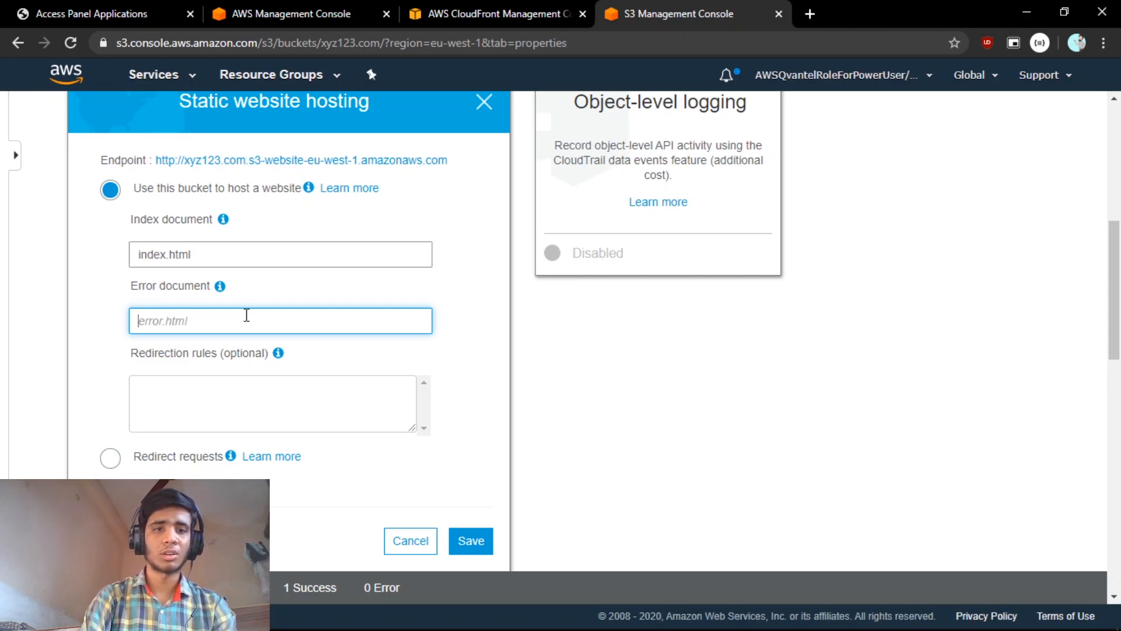
scroll(184, 319, down, 3)
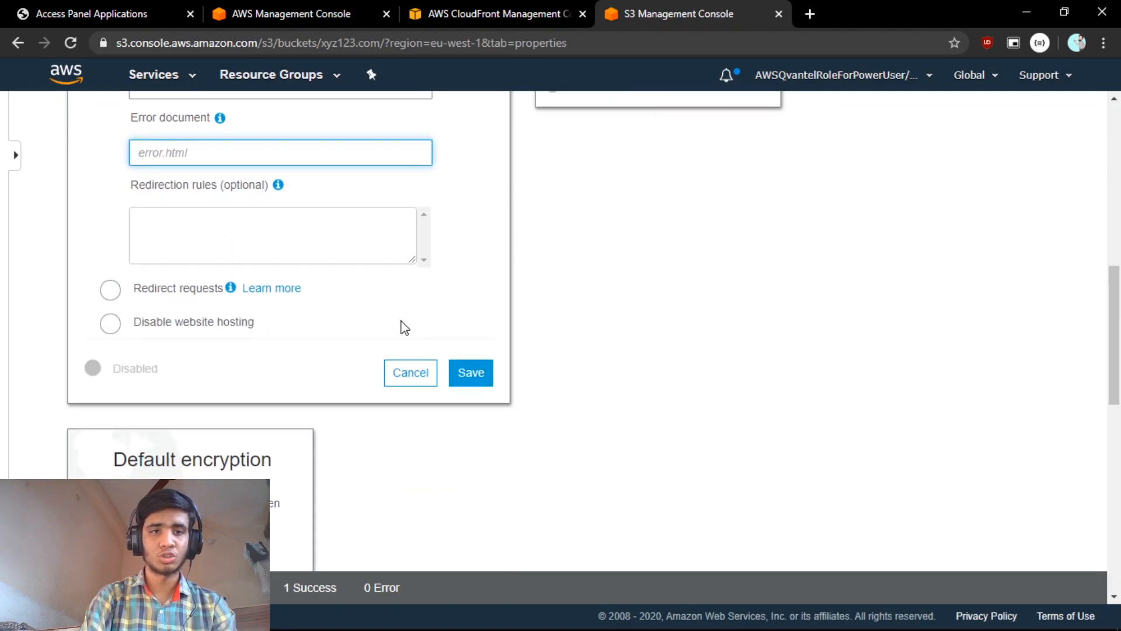
click(470, 376)
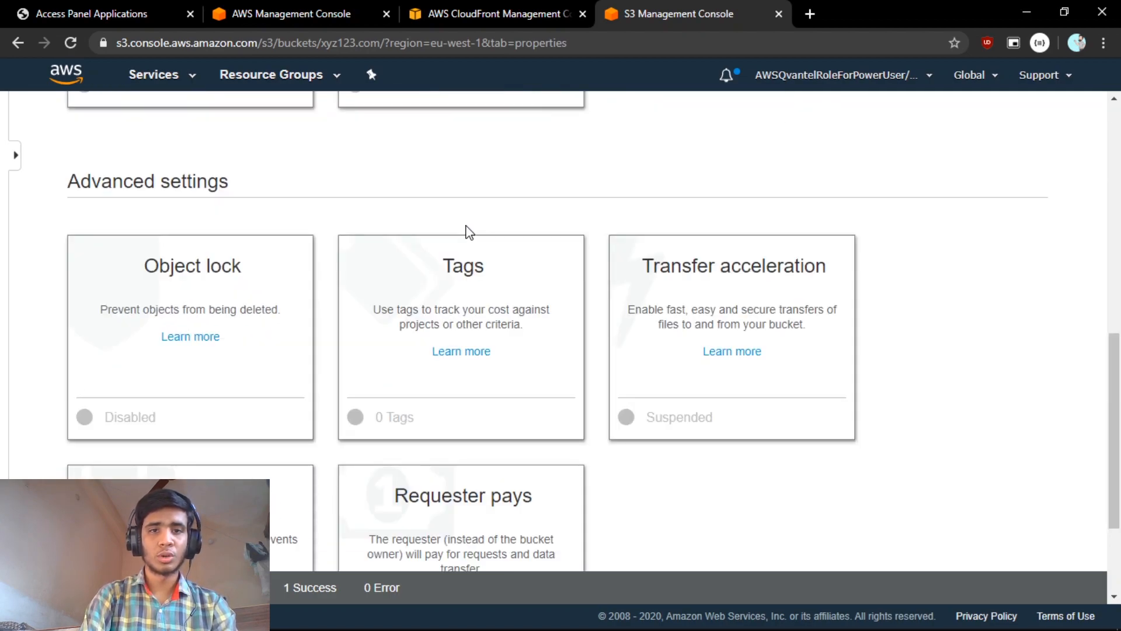
Reopen the static website hosting settings and open the bucket's endpoint URL to view the hosted site.
scroll(608, 183, up, 10)
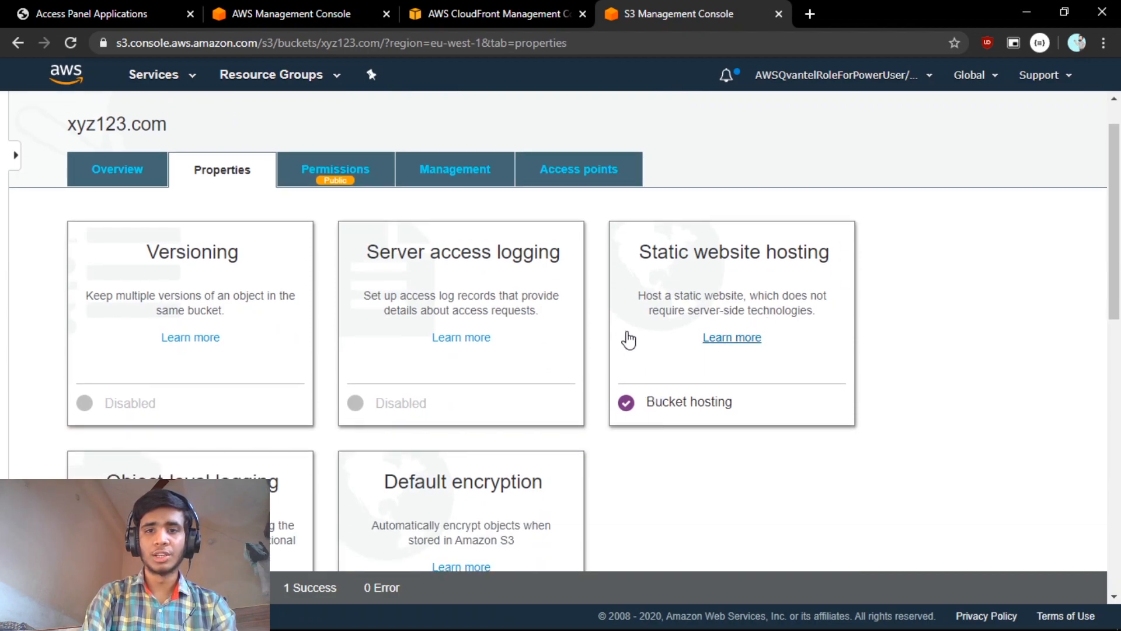
click(718, 255)
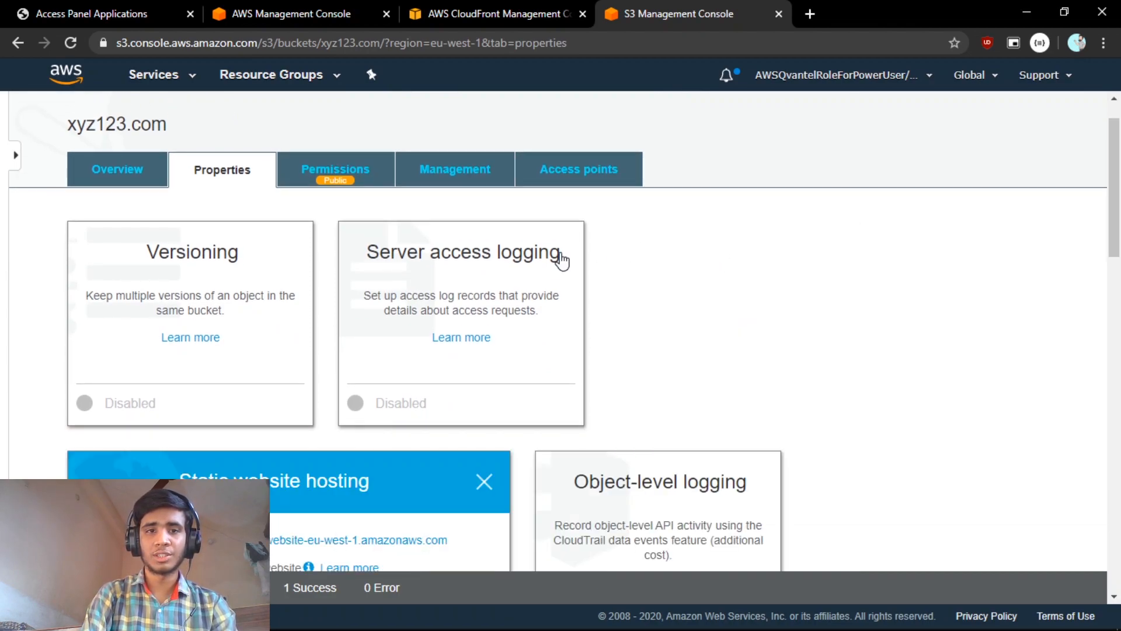
scroll(701, 293, down, 2)
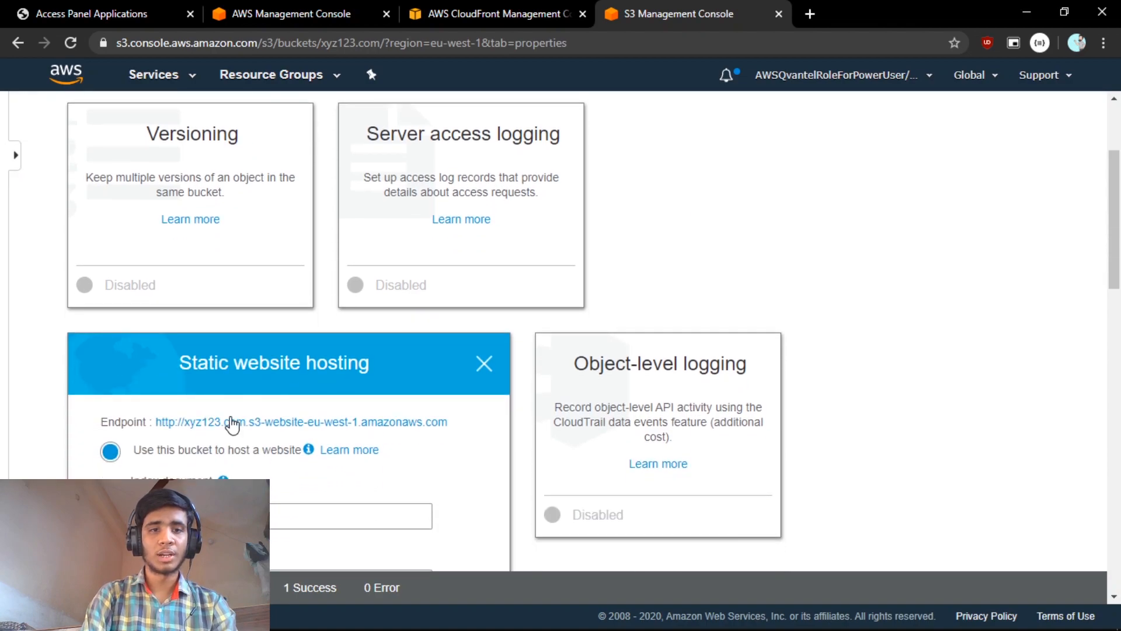
scroll(348, 376, down, 1)
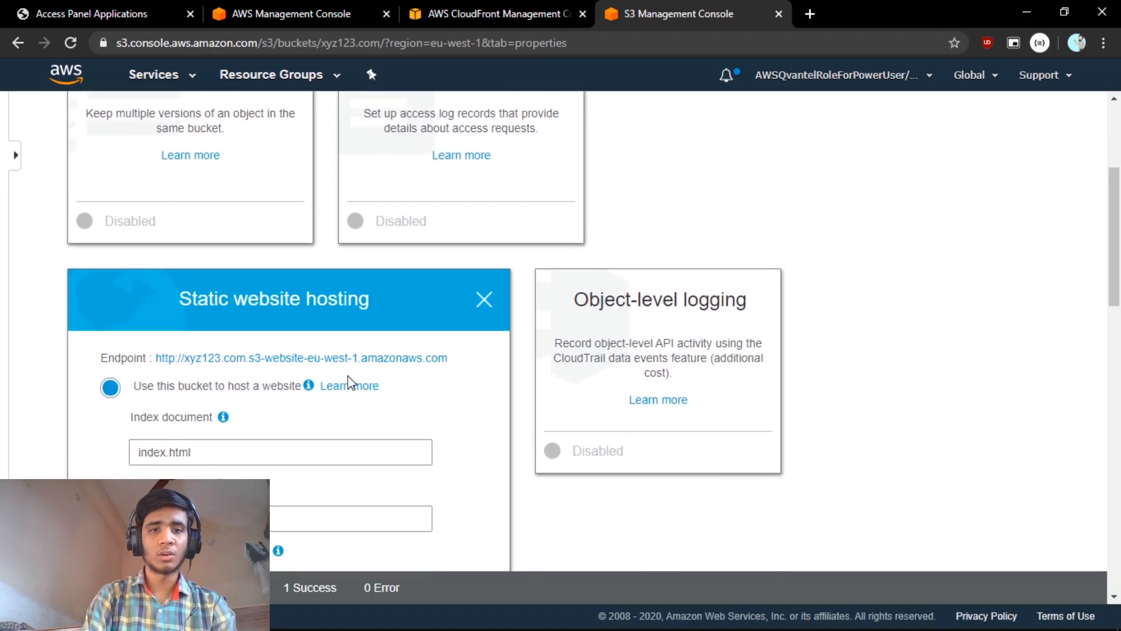
click(292, 362)
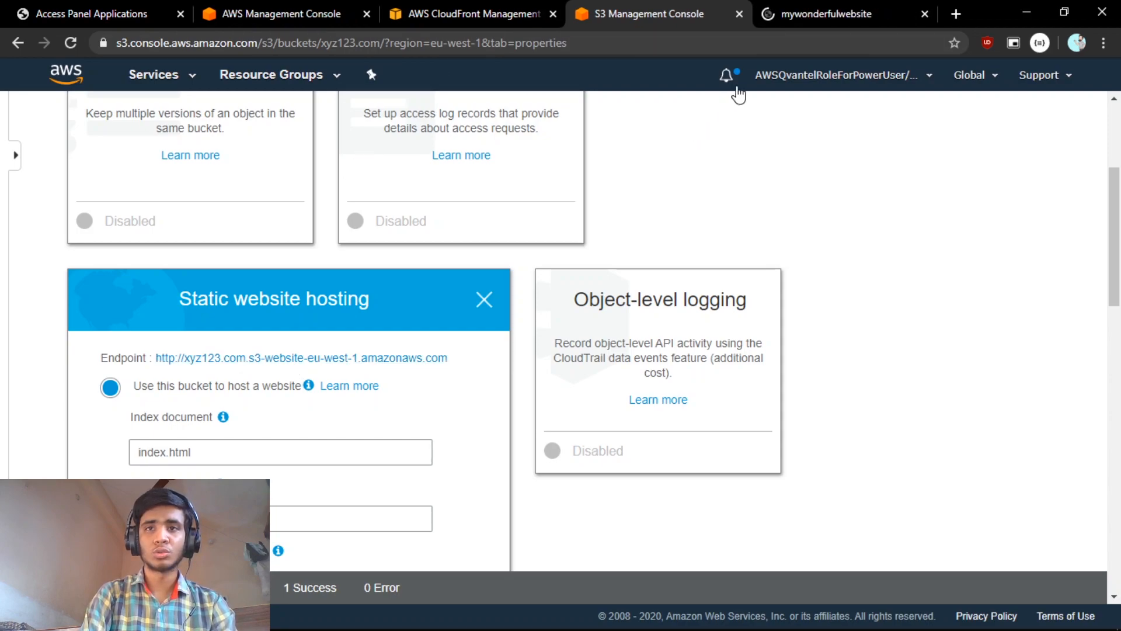
click(844, 10)
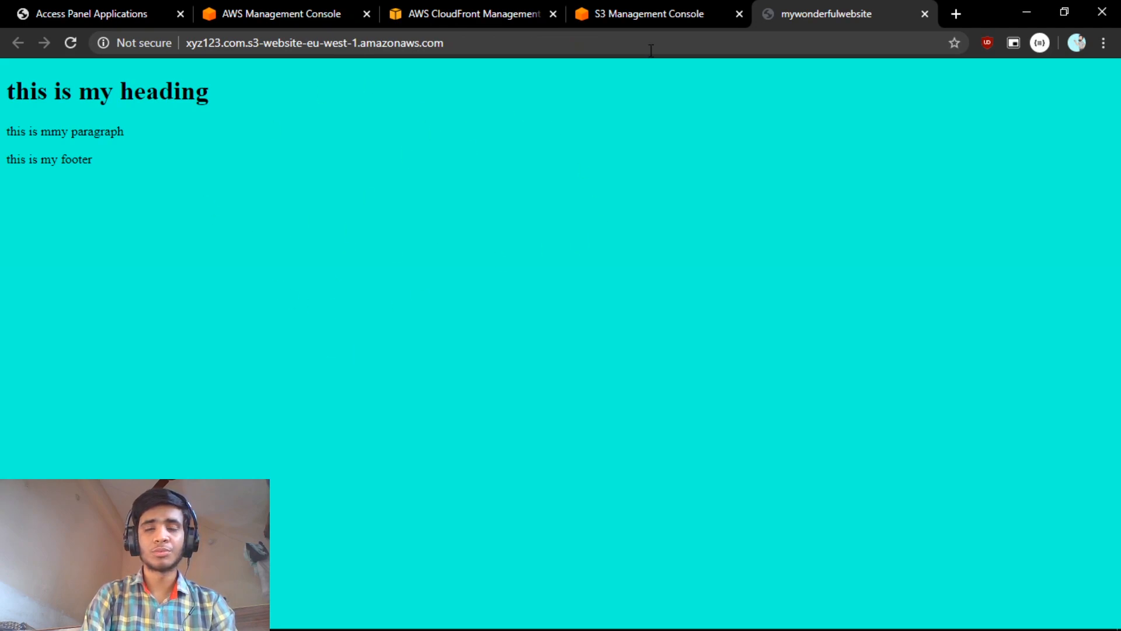
Examine the hosted page and its S3 website endpoint address, comparing it with the S3 and AWS console pages.
click(498, 41)
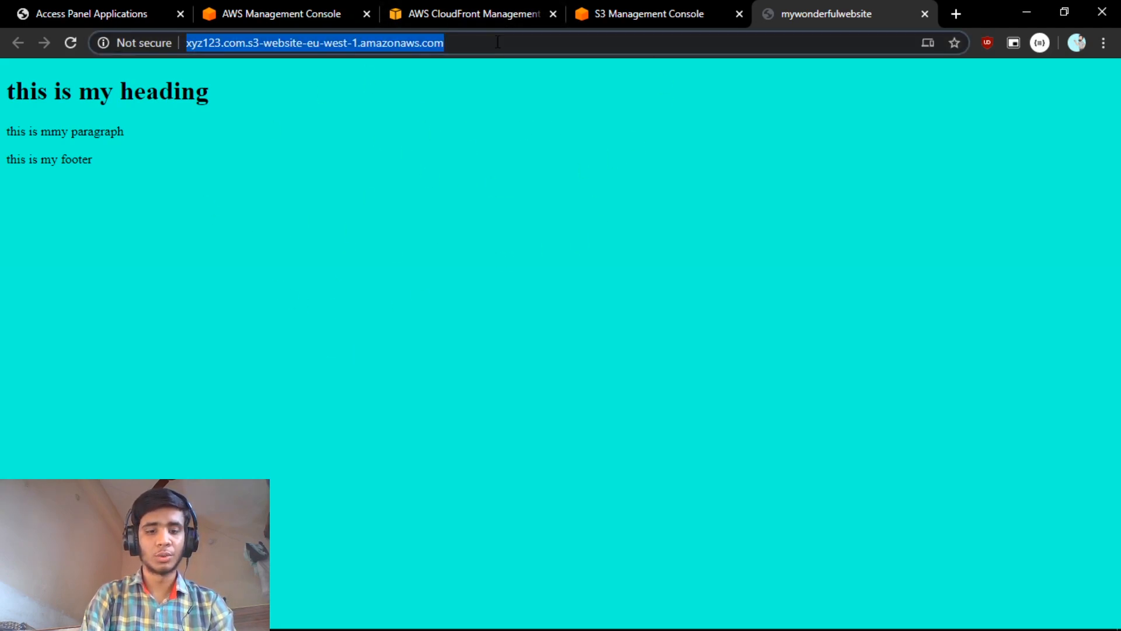
click(469, 48)
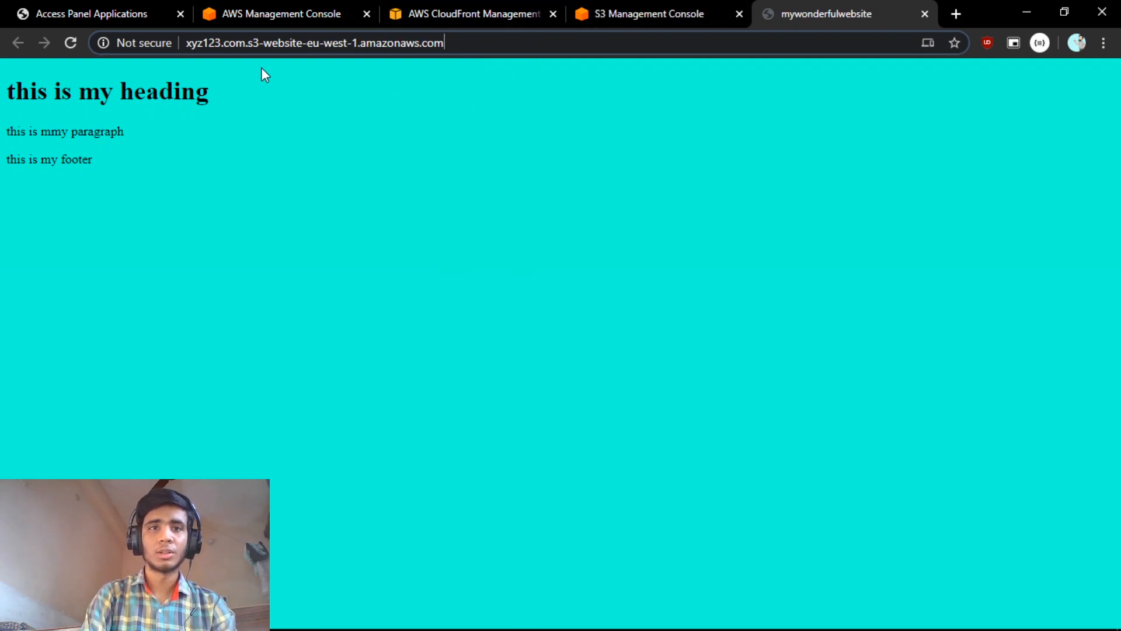
drag(186, 44, 458, 44)
click(465, 44)
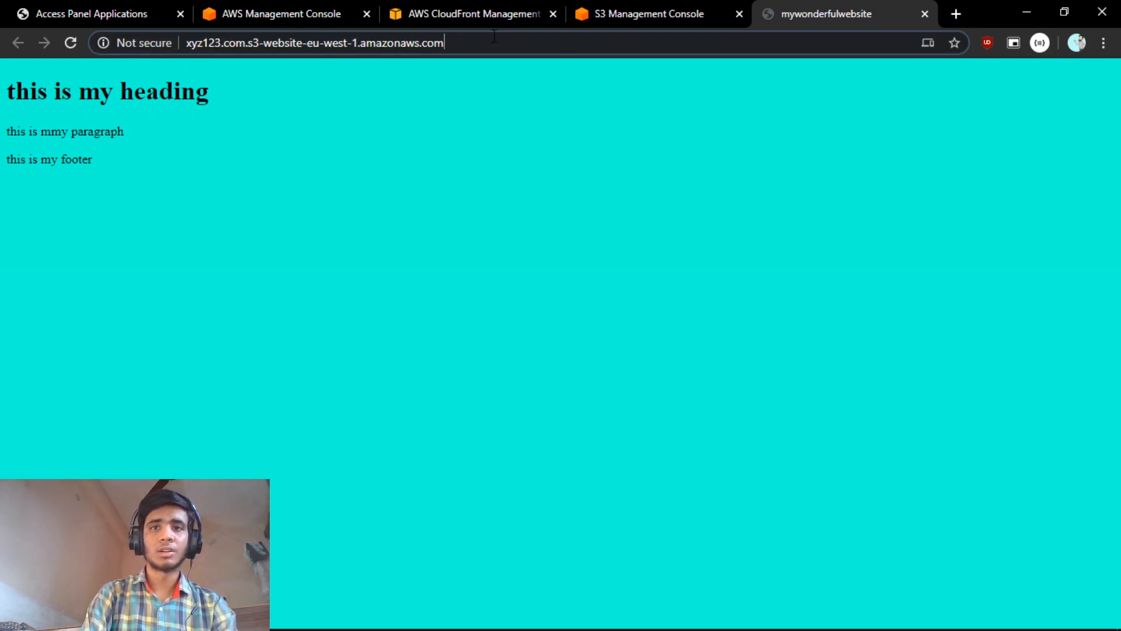
click(643, 9)
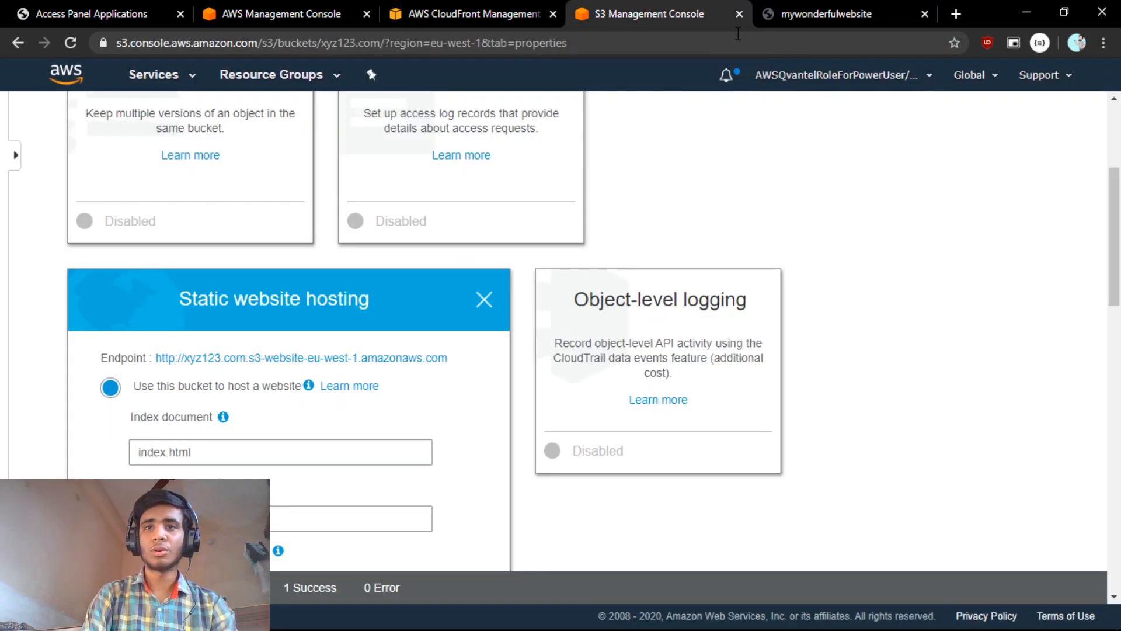
click(785, 12)
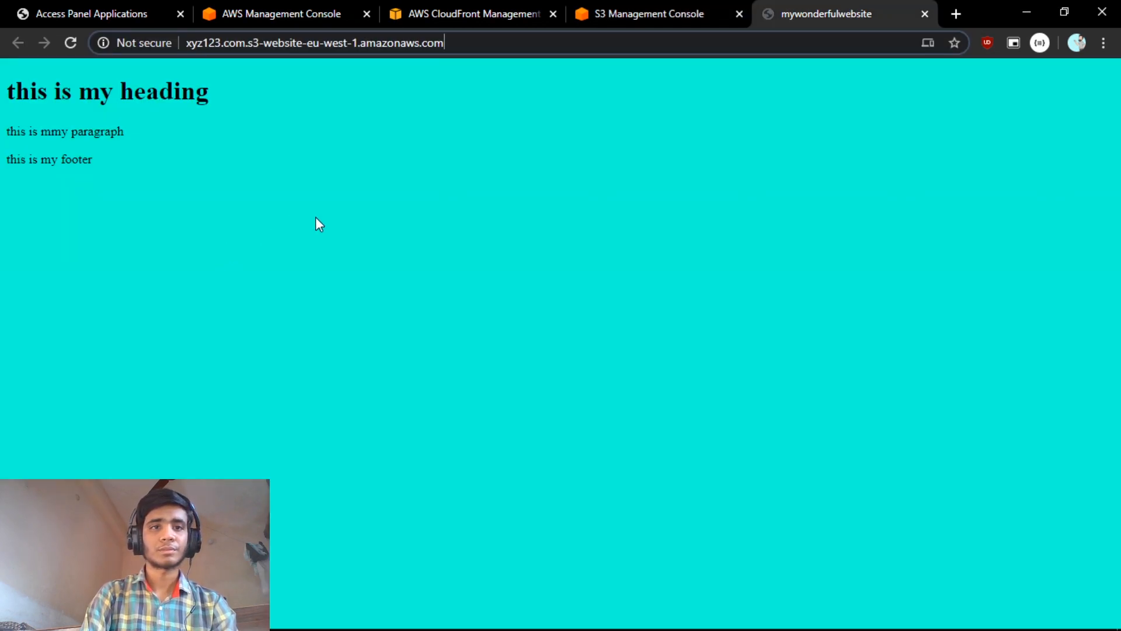
click(294, 8)
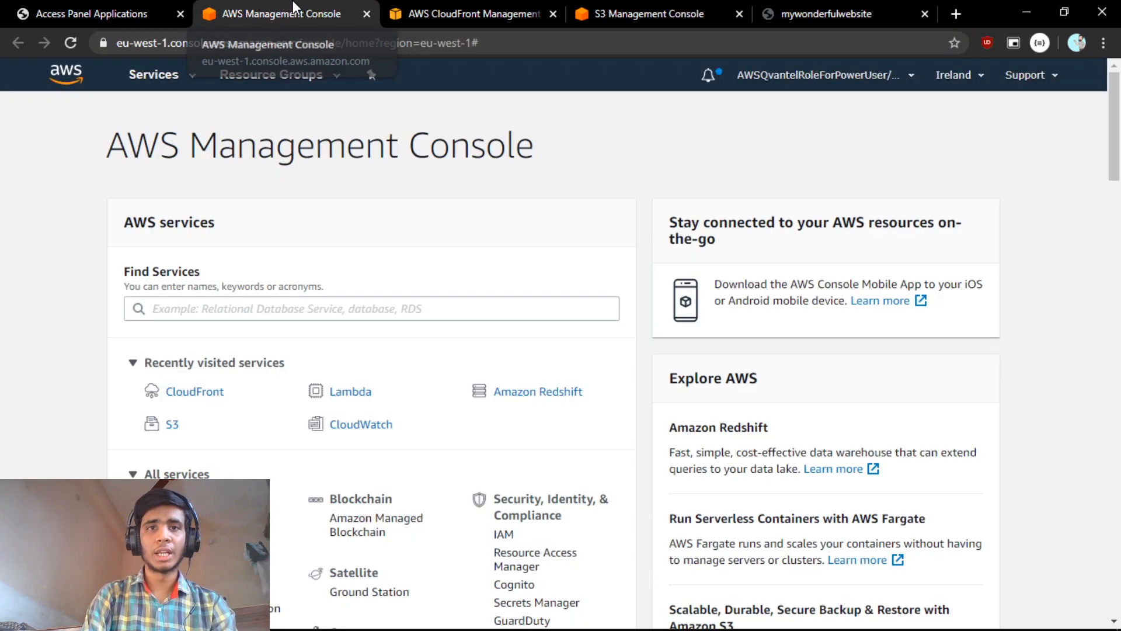
click(791, 5)
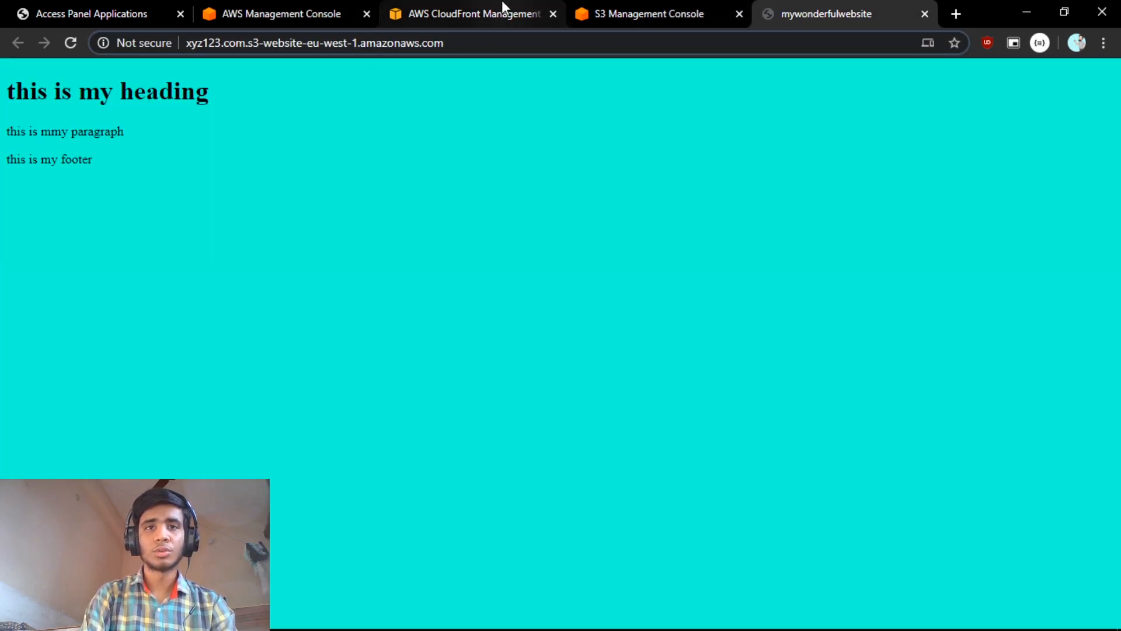
Open CloudFront from the AWS Management Console home page and close the duplicate CloudFront page.
click(288, 8)
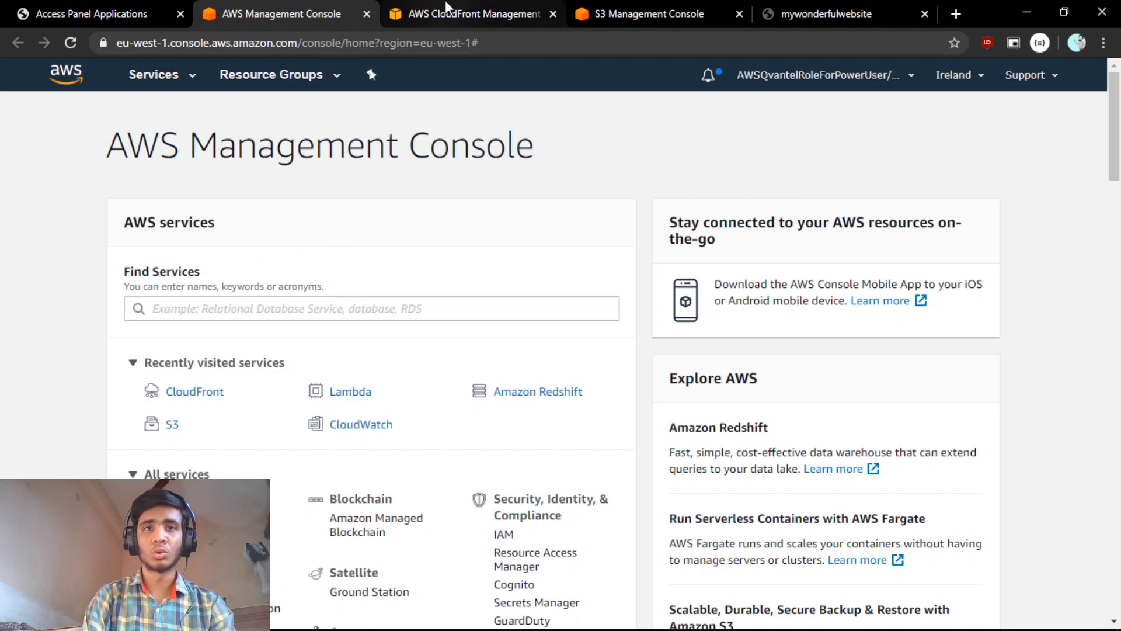
click(186, 393)
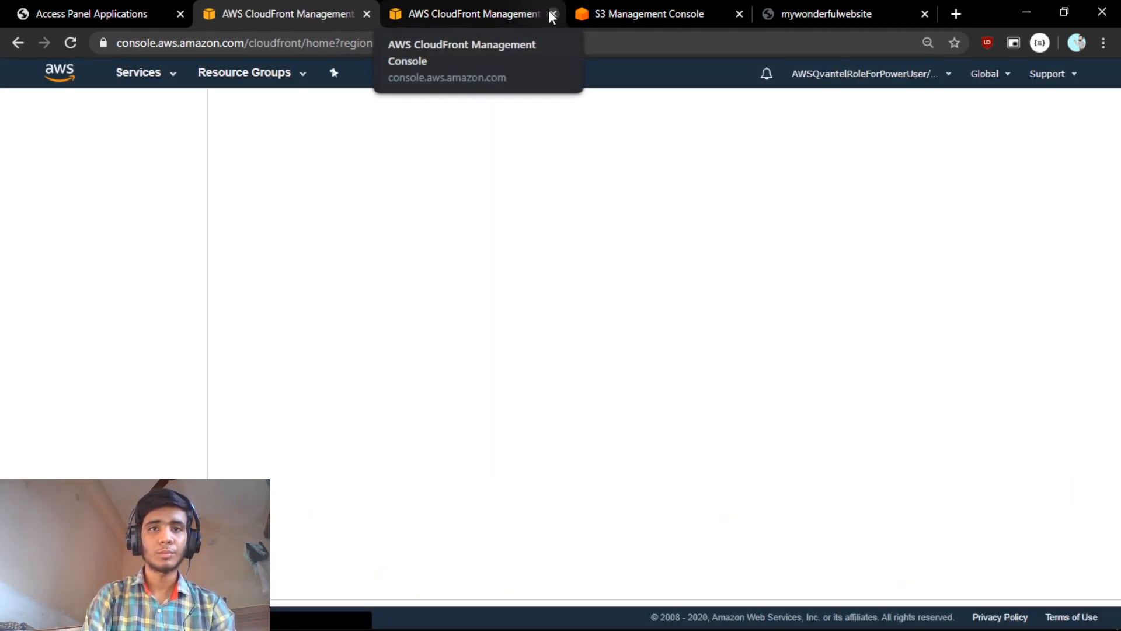
click(551, 14)
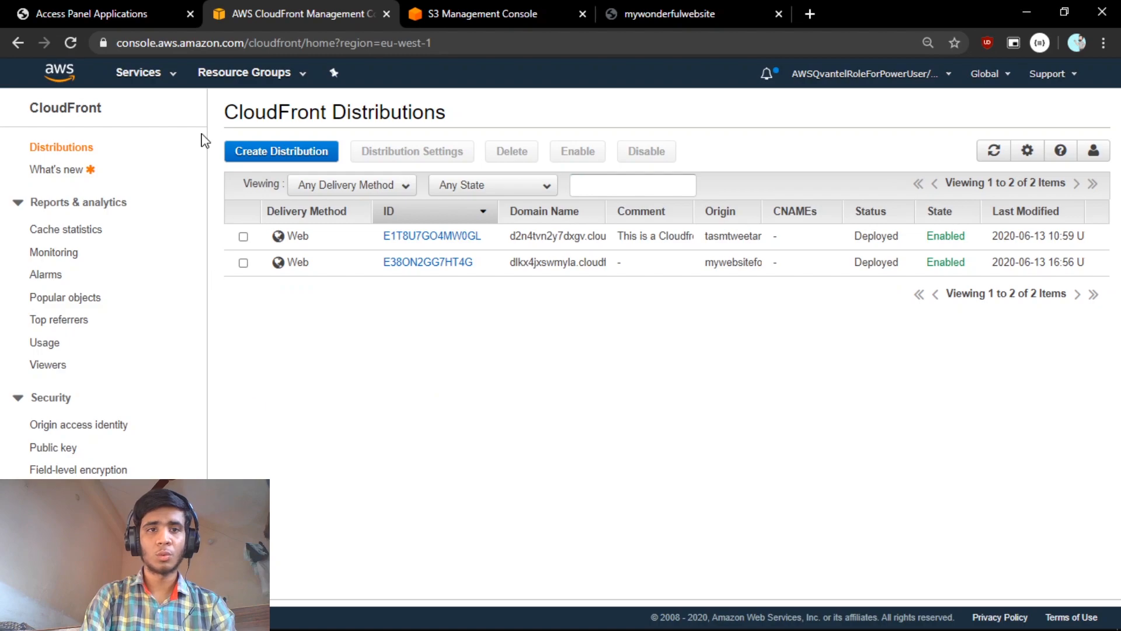
Start creating a CloudFront distribution with the Web delivery method.
click(264, 152)
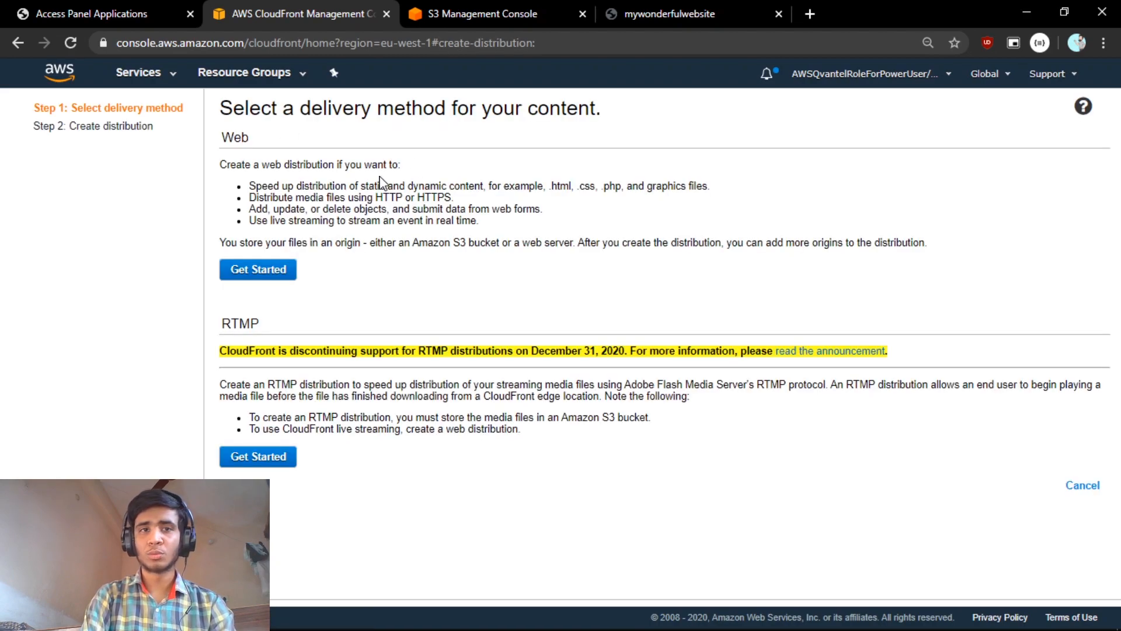
drag(261, 164, 347, 163)
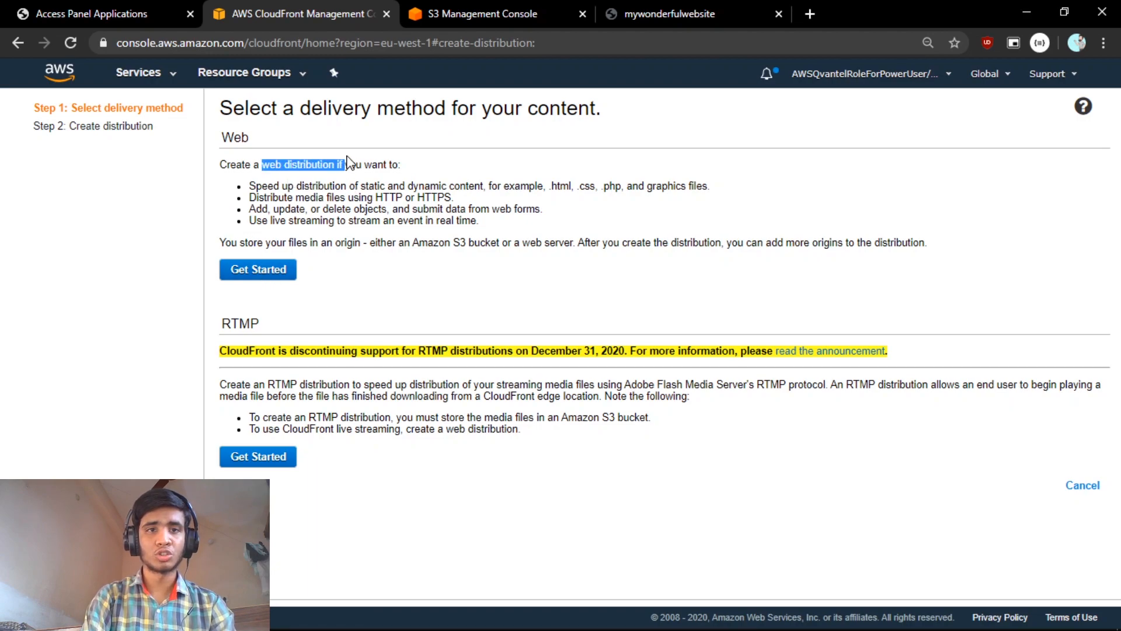
click(264, 282)
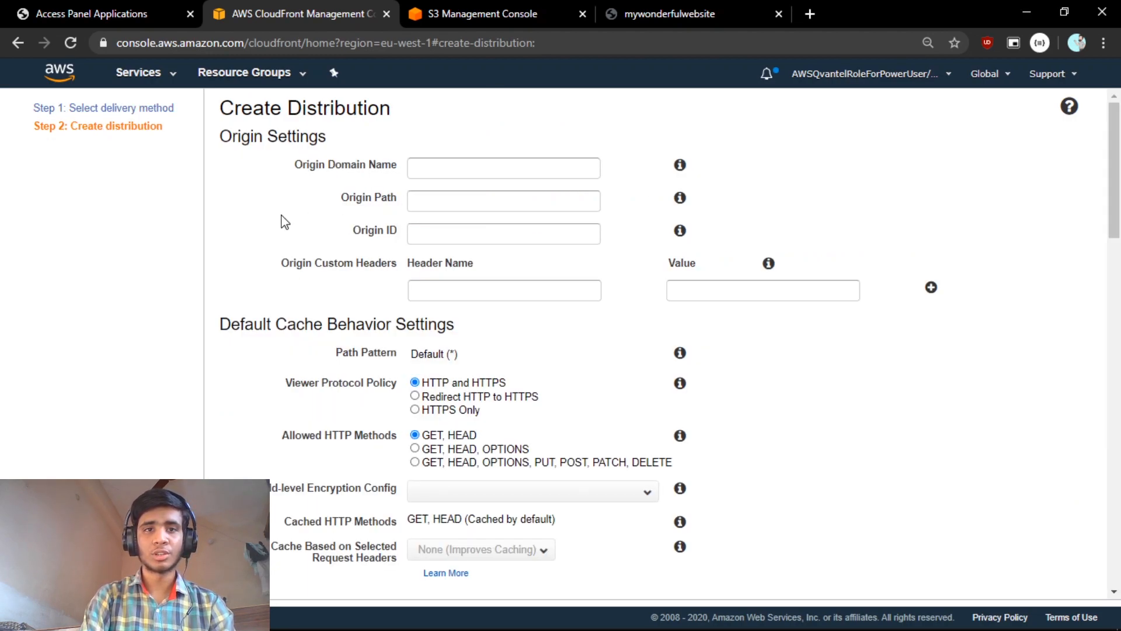
click(431, 170)
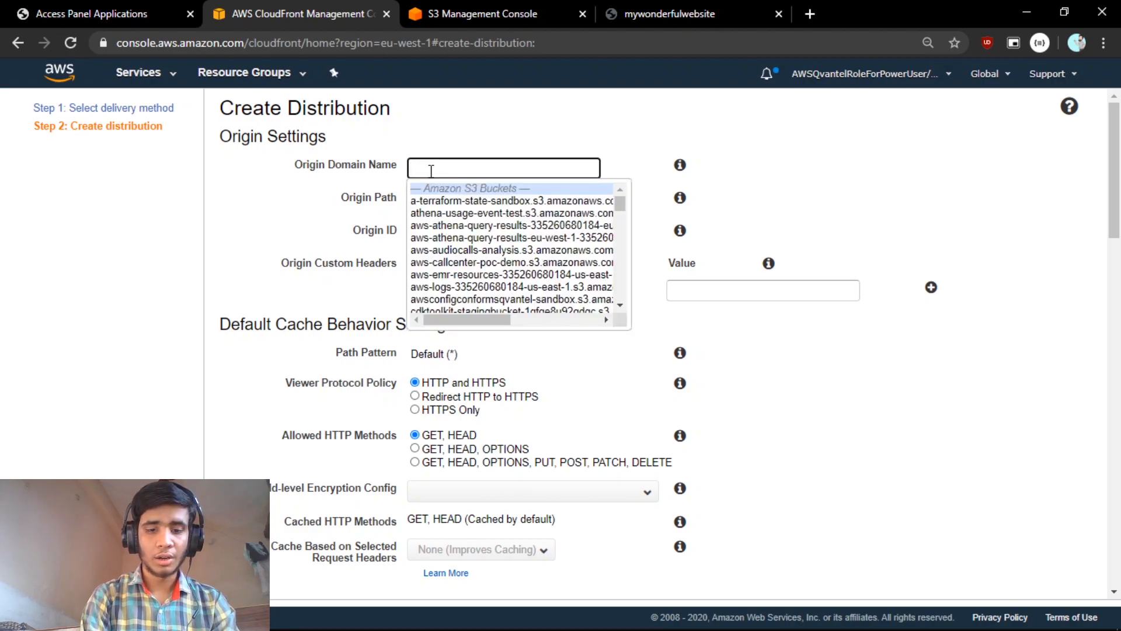
text(xyz)
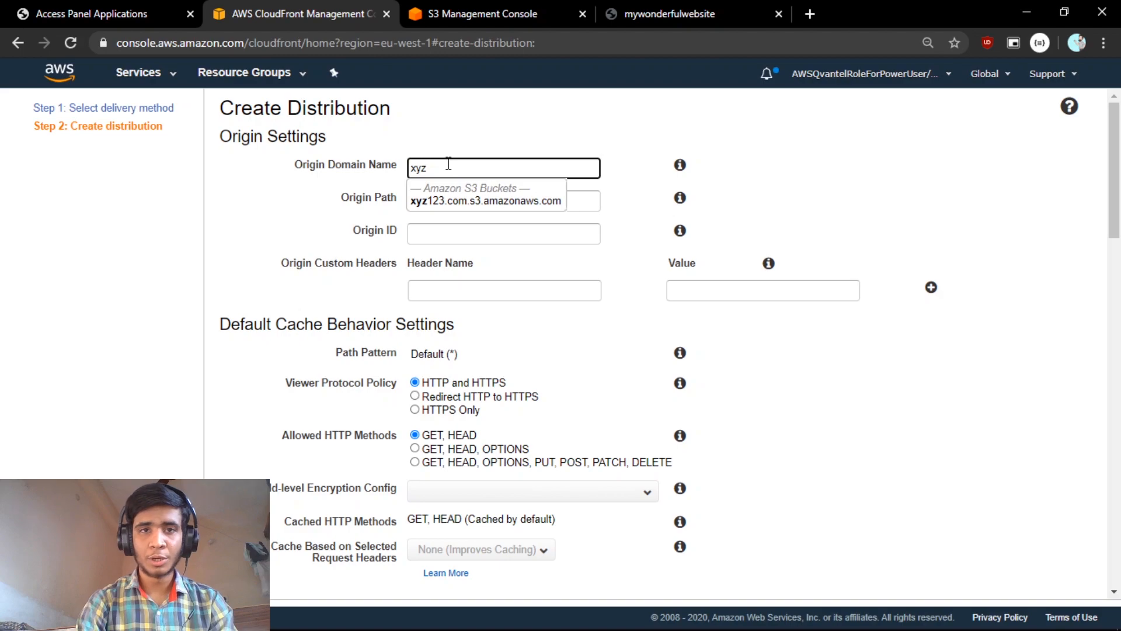
key(BackSpace)
key(BackSpace)
key(BackSpace)
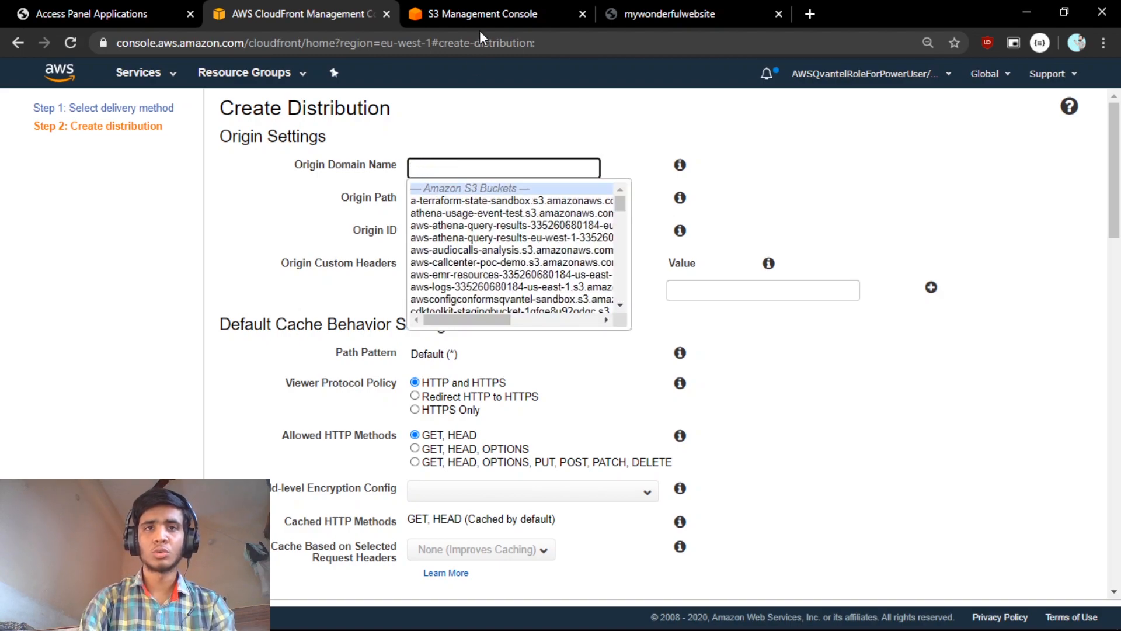
click(475, 8)
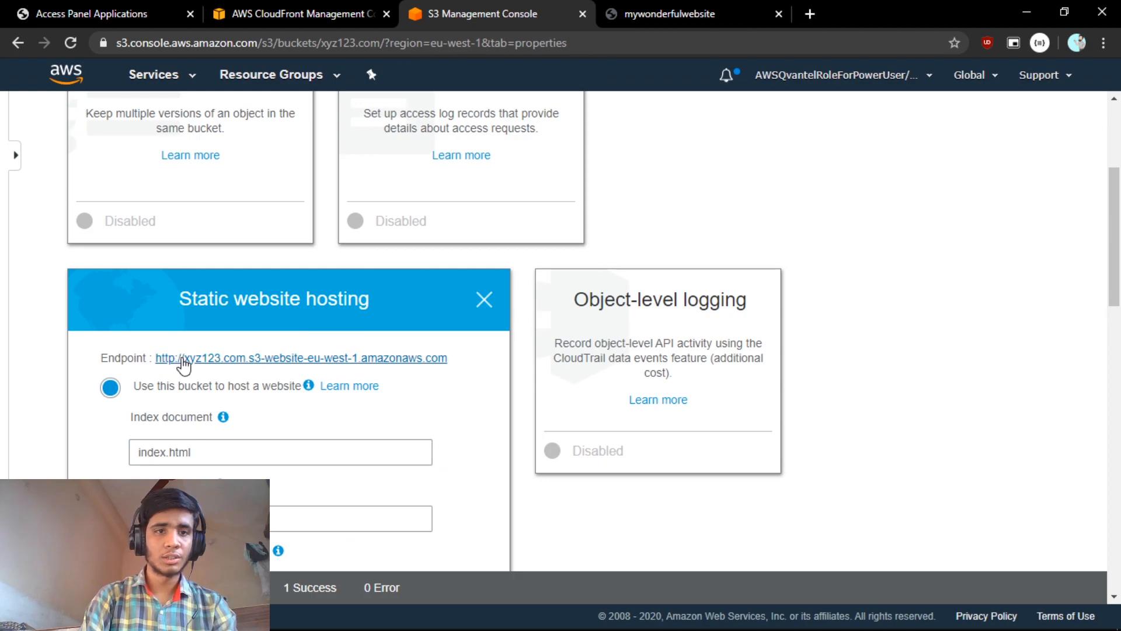
drag(463, 363, 183, 357)
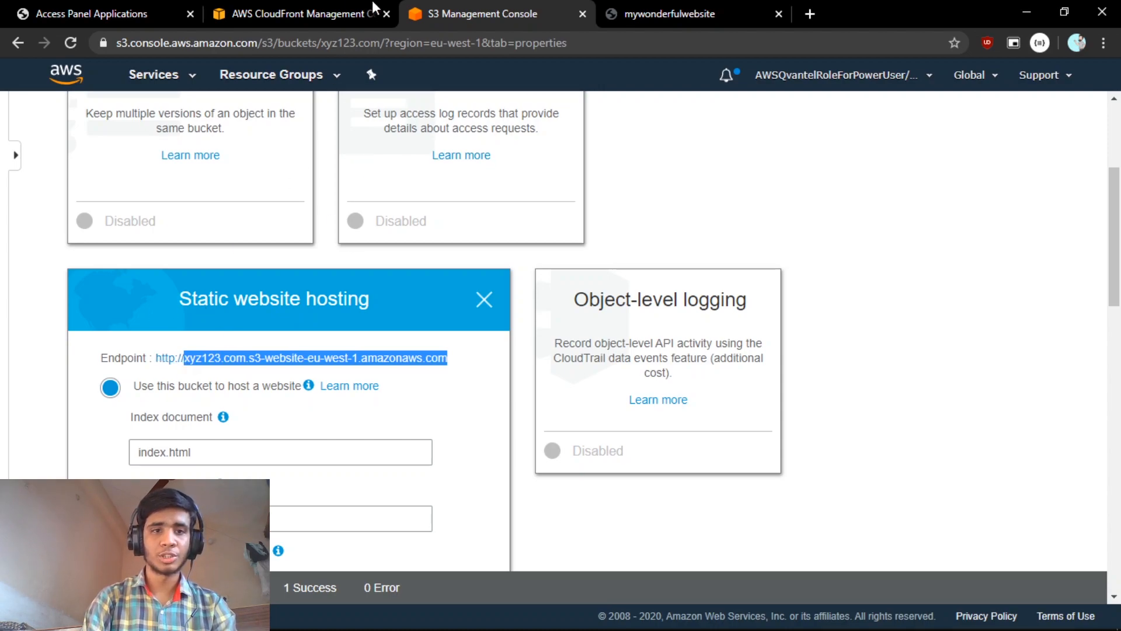
click(386, 5)
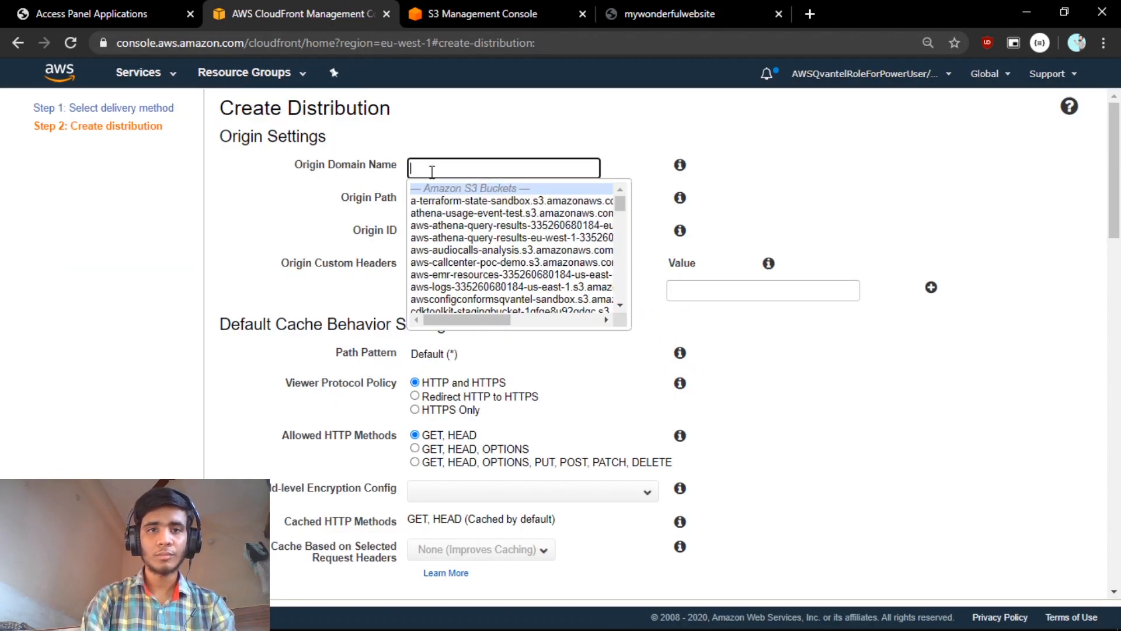
key(ctrl+v)
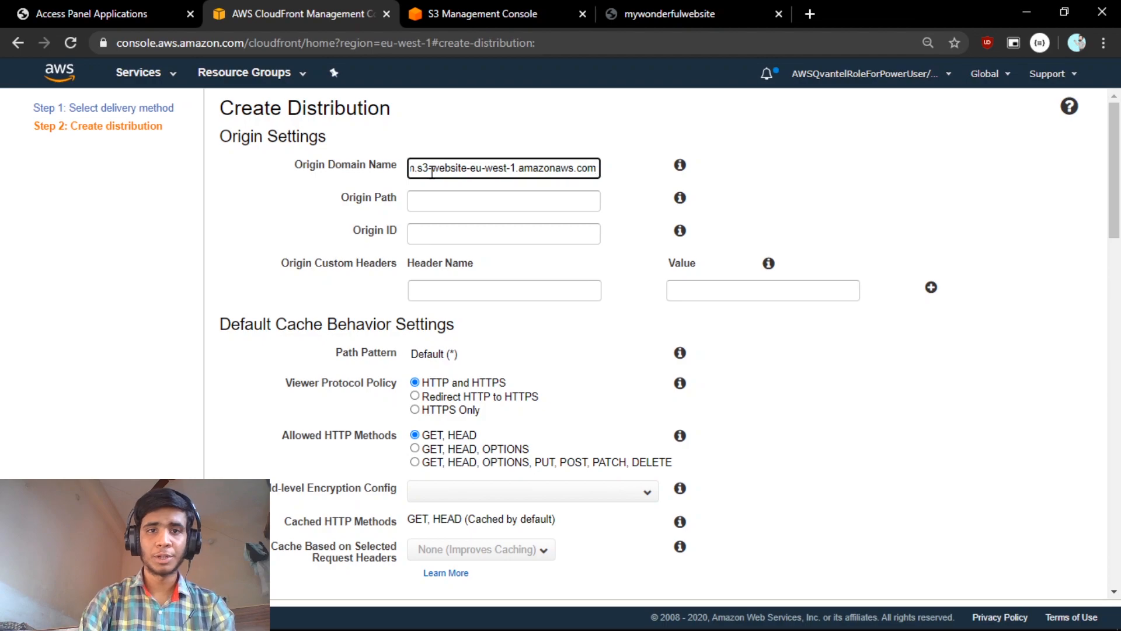
click(253, 220)
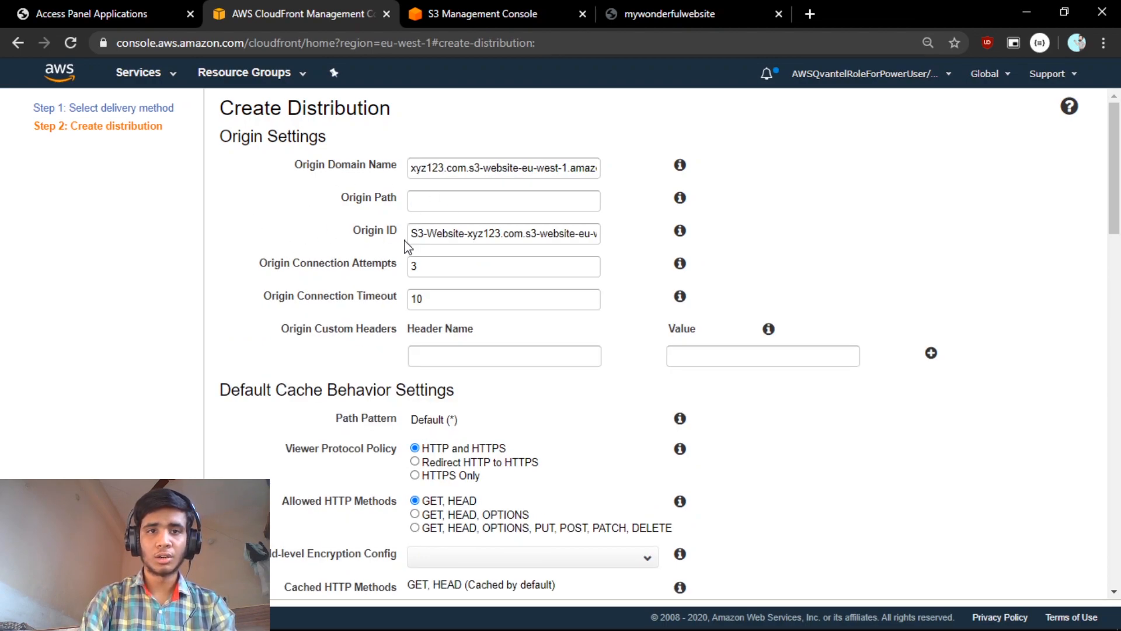
Review the default cache behavior settings and set the Viewer Protocol Policy to HTTP and HTTPS.
scroll(288, 224, down, 1)
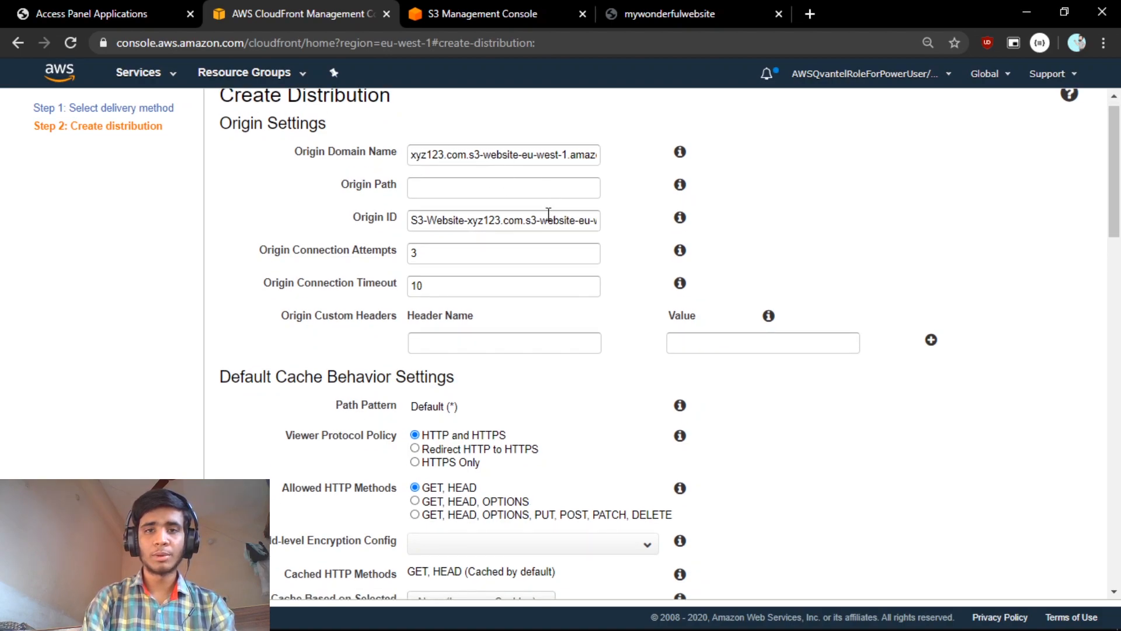
scroll(241, 216, down, 2)
scroll(241, 215, down, 2)
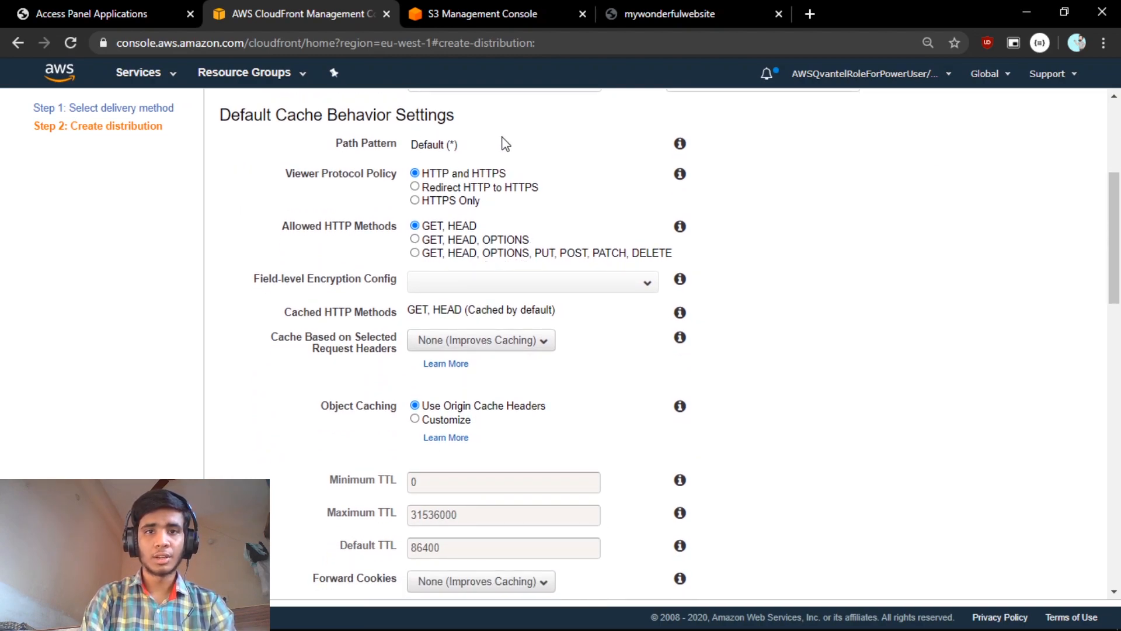
scroll(502, 142, down, 1)
scroll(506, 143, up, 1)
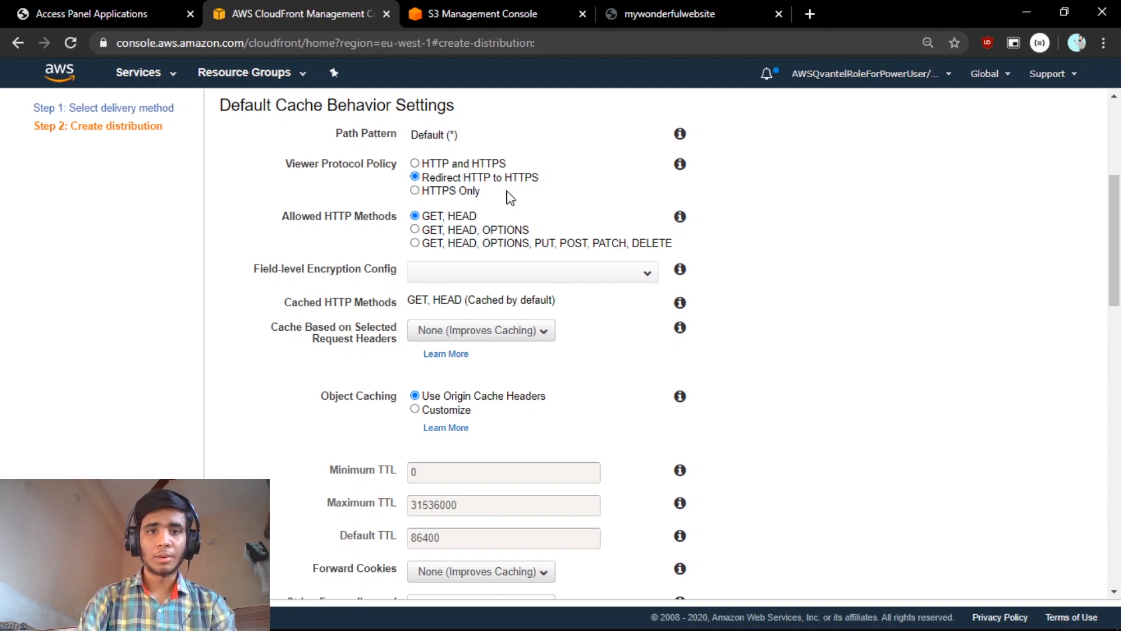
scroll(511, 199, down, 1)
scroll(502, 190, up, 1)
click(418, 166)
scroll(342, 182, down, 1)
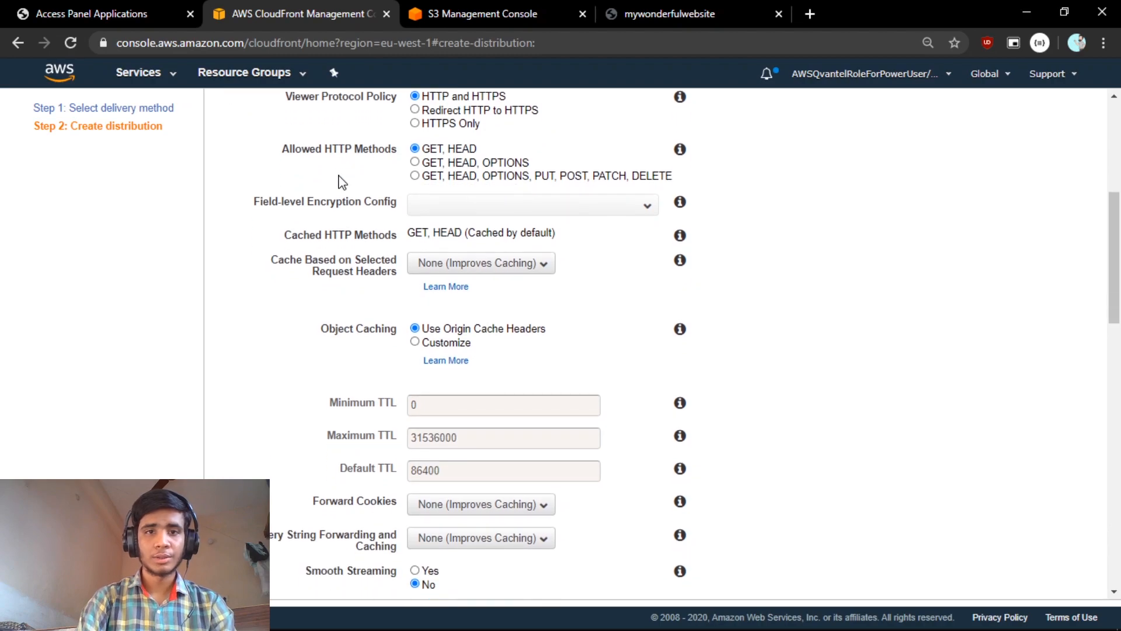
Check the available price classes in the distribution settings and choose Use All Edge Locations (Best Performance).
scroll(342, 182, down, 5)
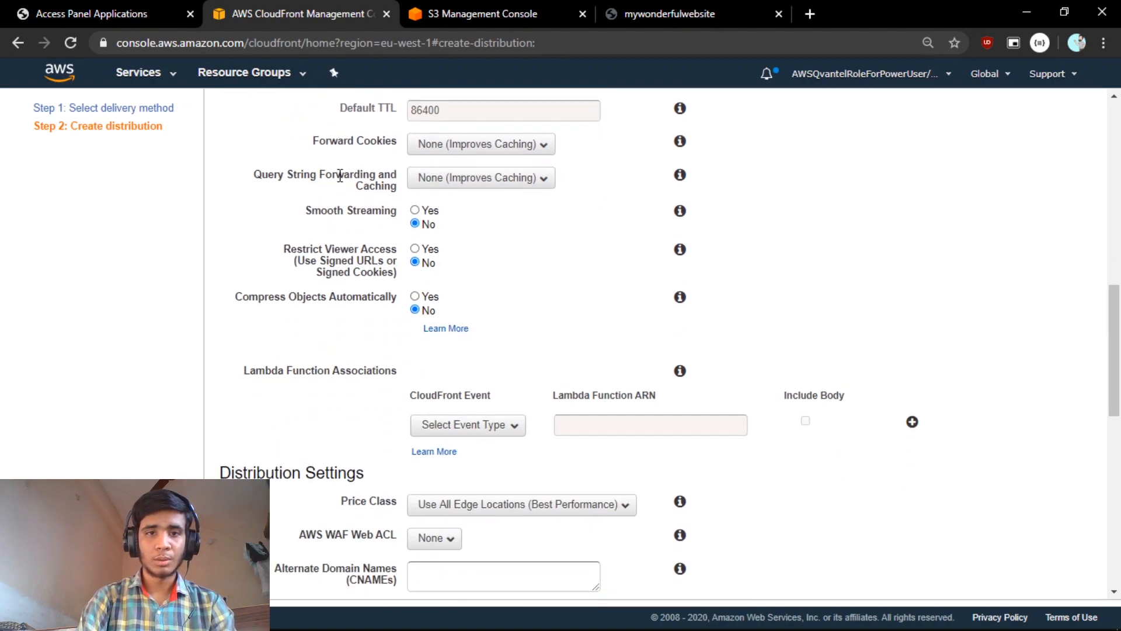
scroll(340, 176, down, 5)
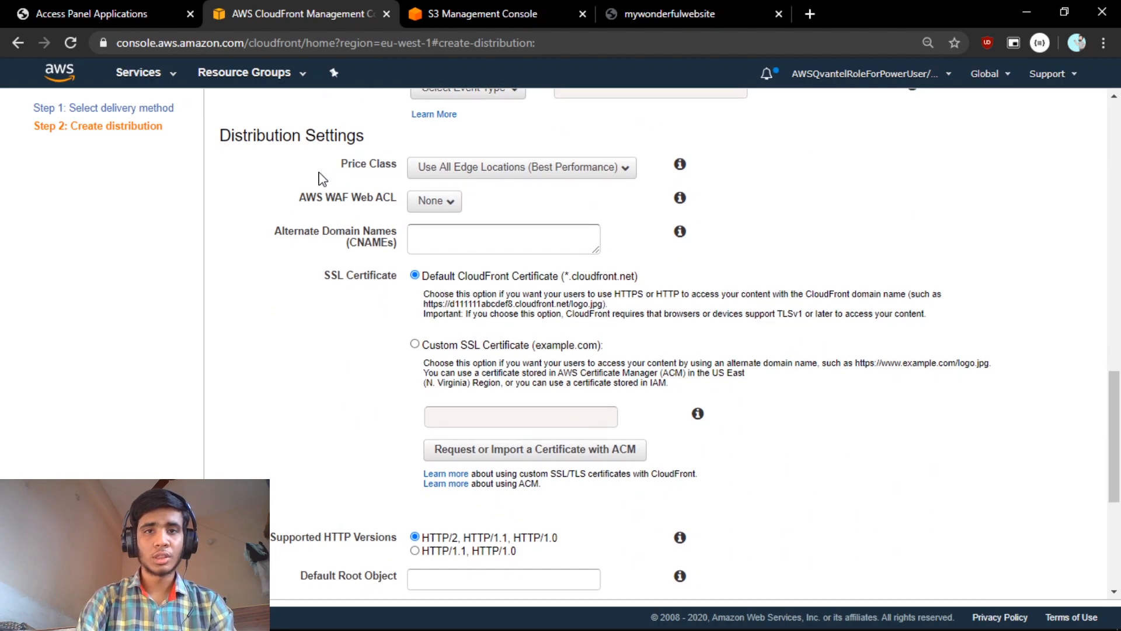
click(624, 169)
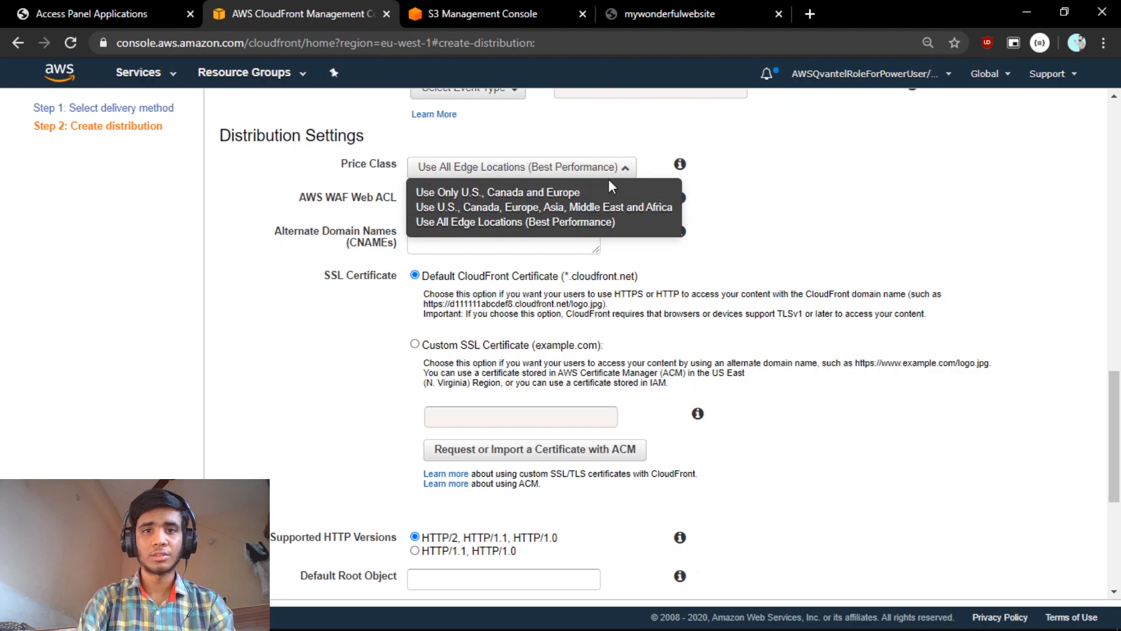
click(621, 172)
click(624, 168)
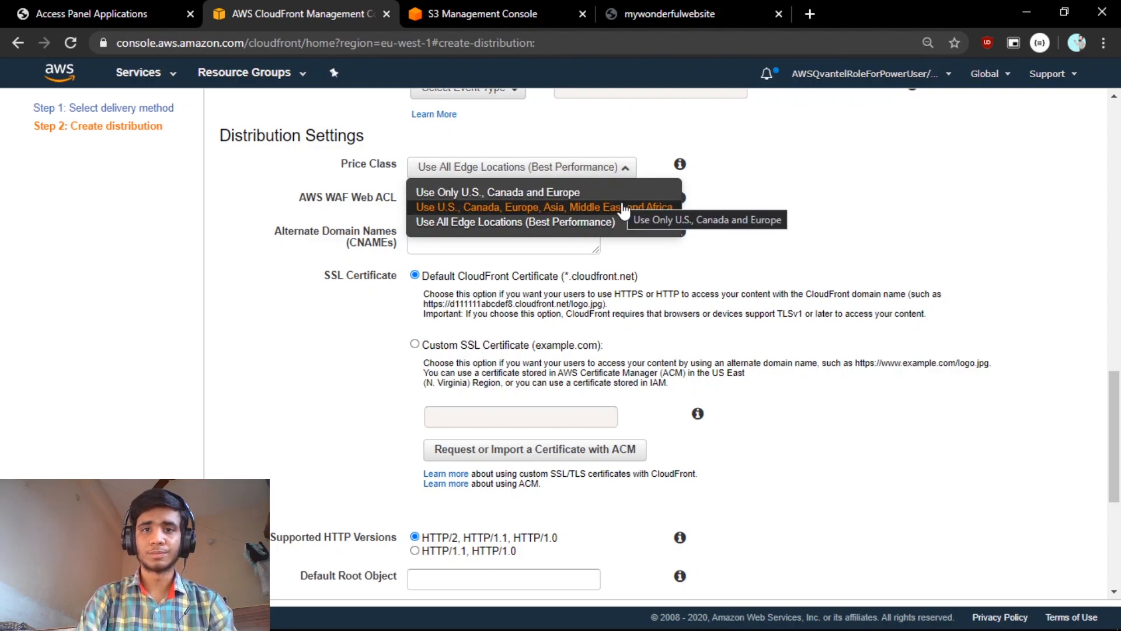
key(Down)
key(Down)
key(Return)
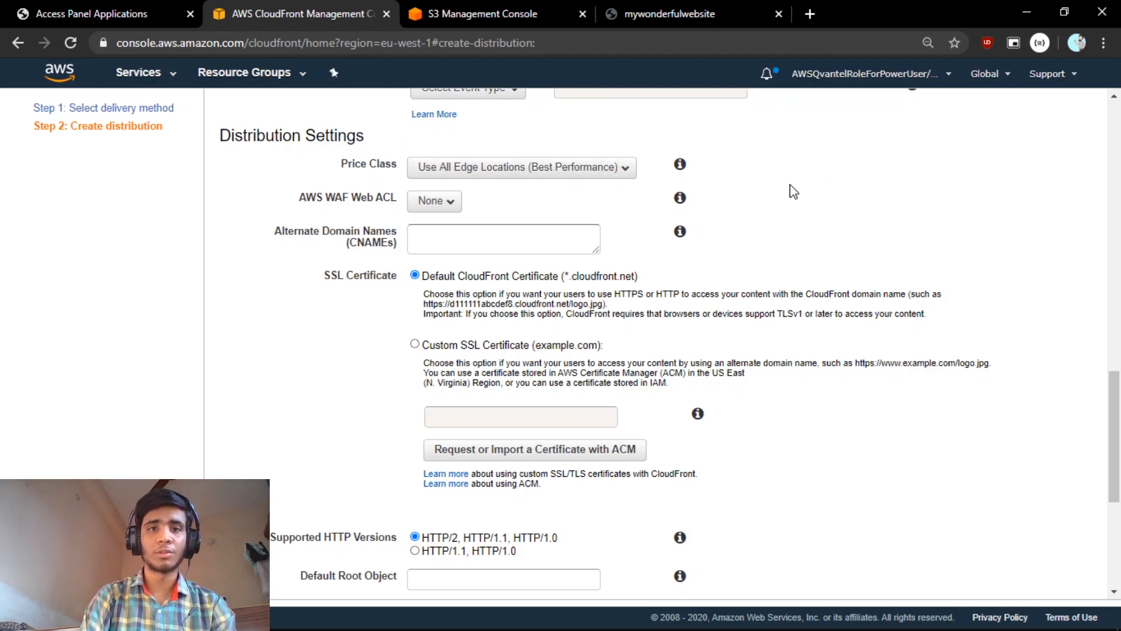
Examine the distribution's web ACL, alternate domain names (CNAMEs) and SSL certificate options.
scroll(792, 192, down, 1)
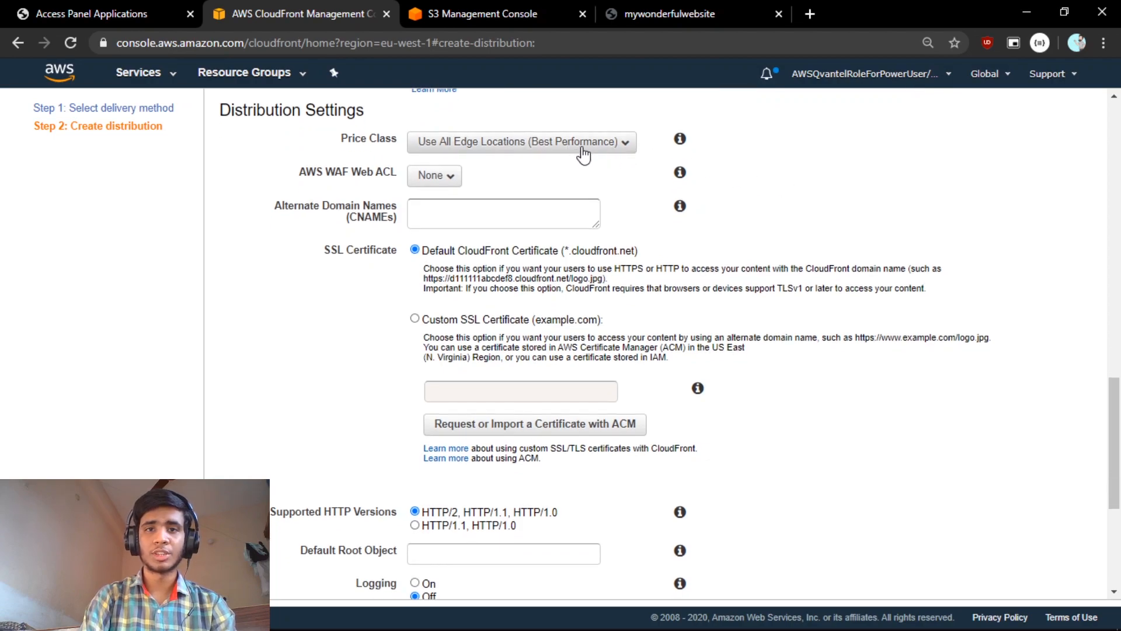
scroll(776, 192, down, 1)
click(439, 188)
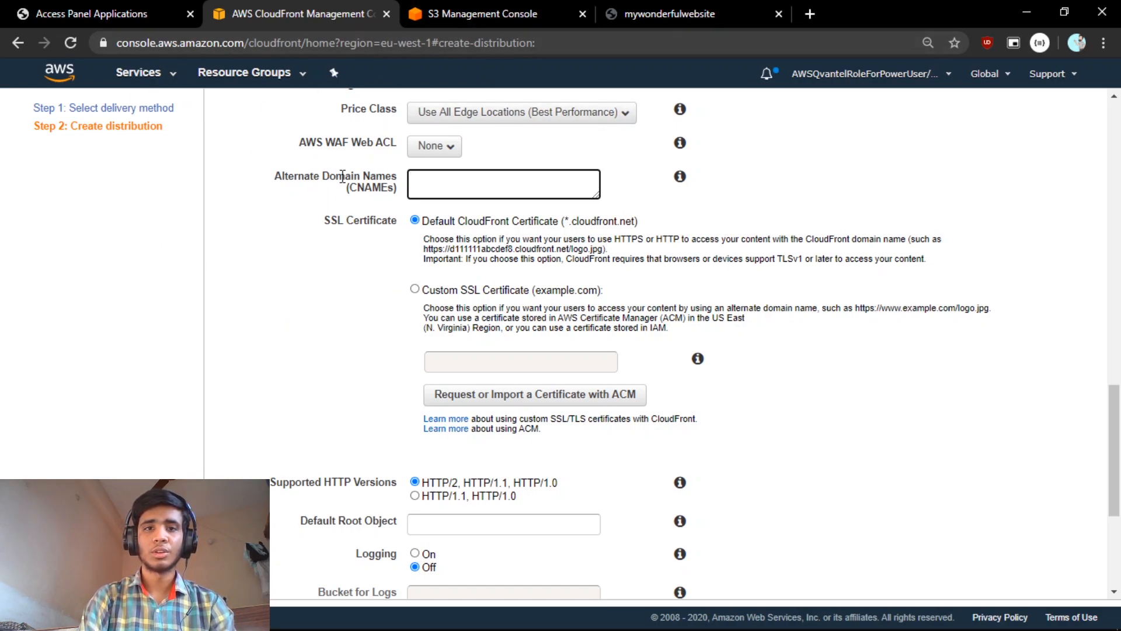
scroll(328, 260, up, 1)
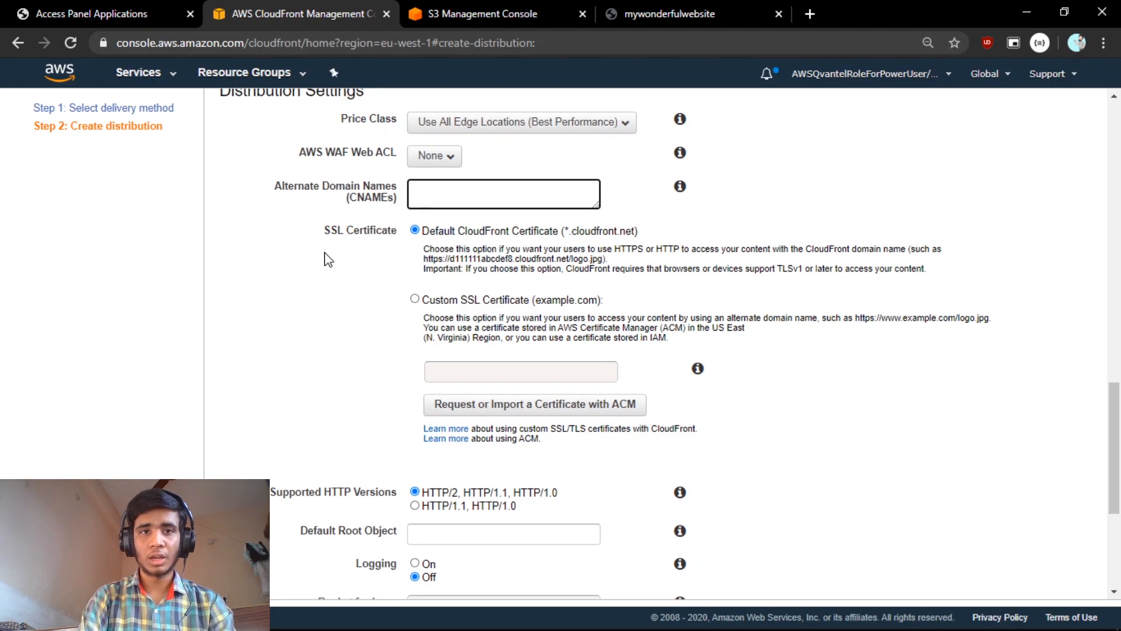
scroll(328, 259, down, 2)
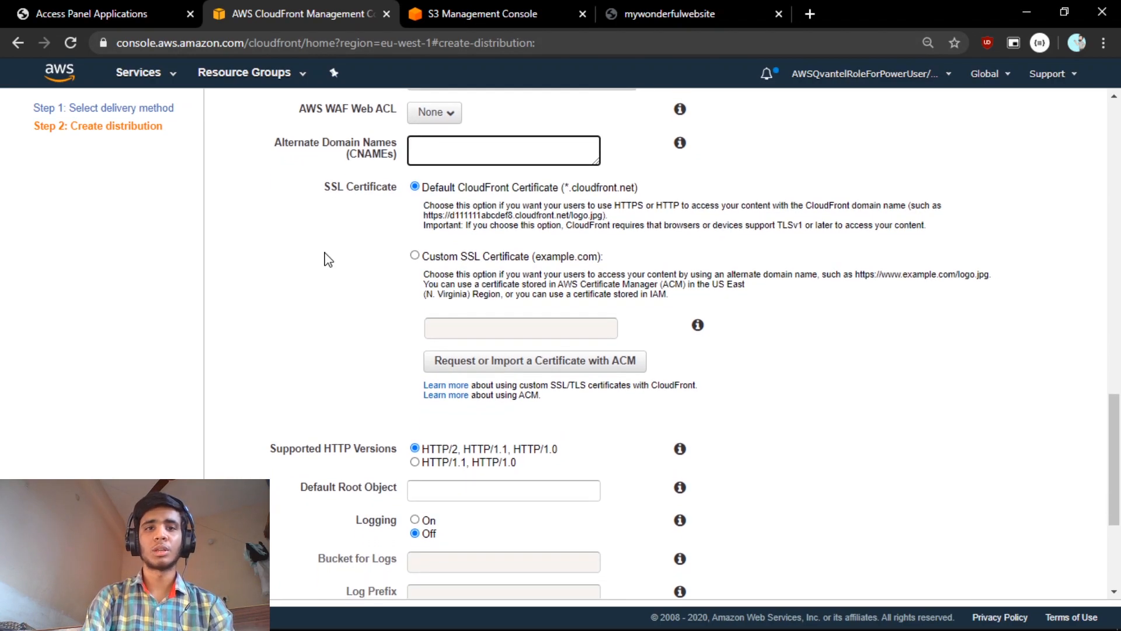
scroll(320, 286, down, 2)
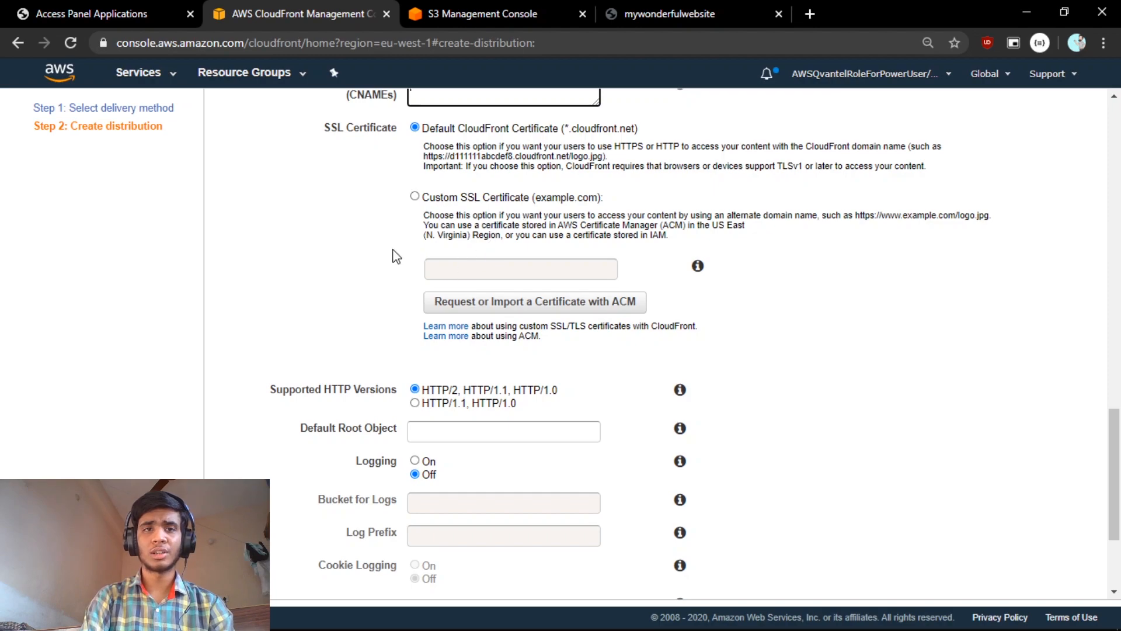
scroll(394, 256, up, 1)
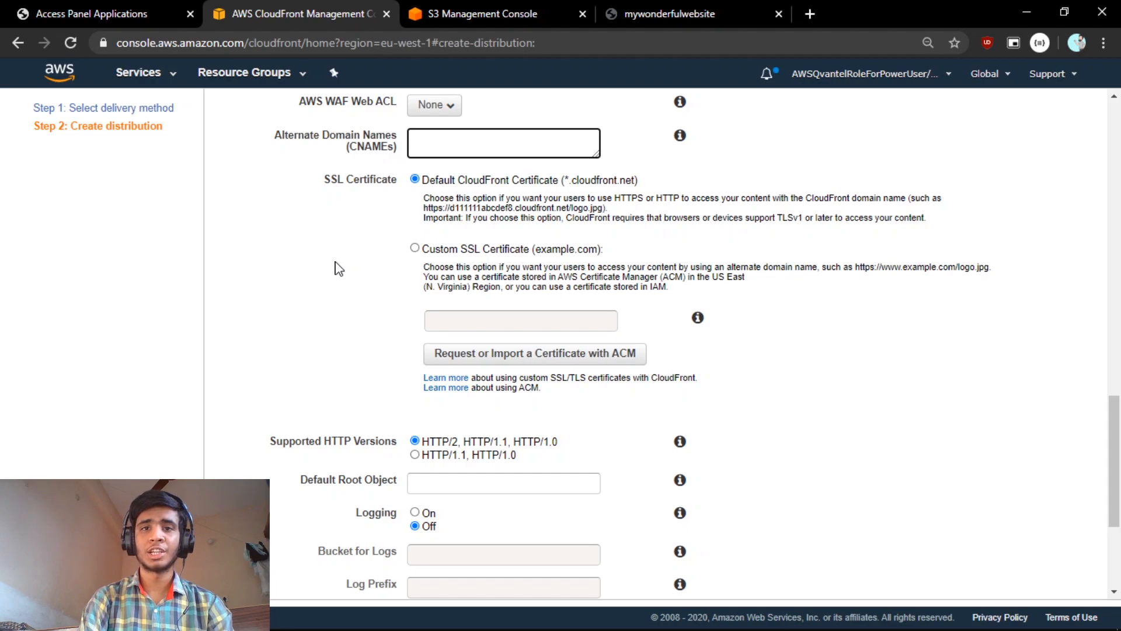
scroll(283, 288, up, 1)
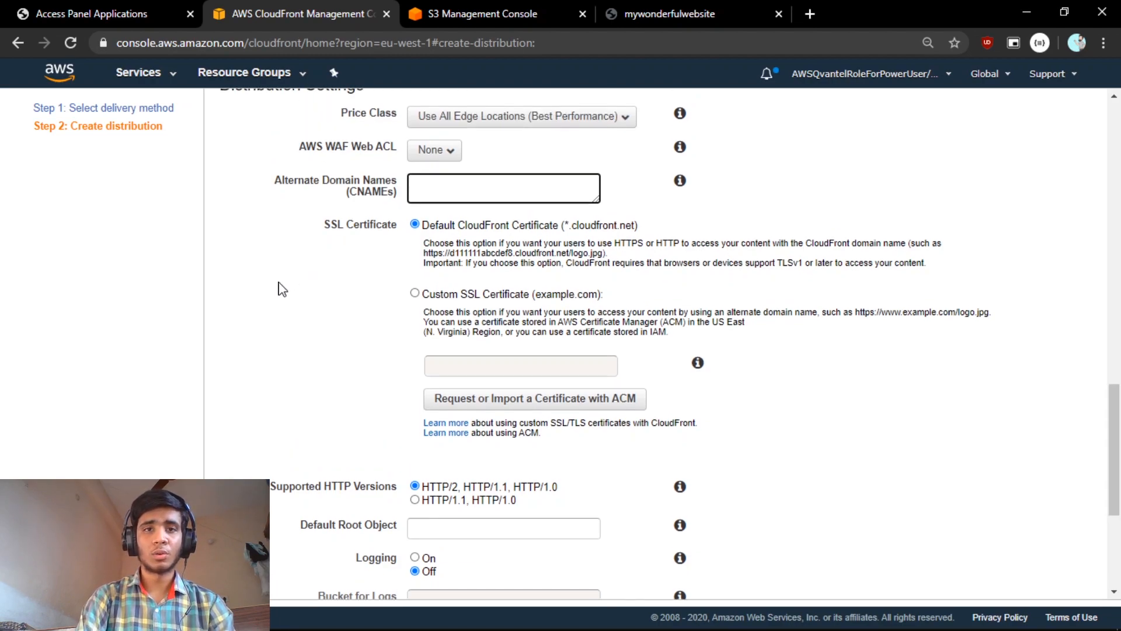
scroll(282, 289, down, 1)
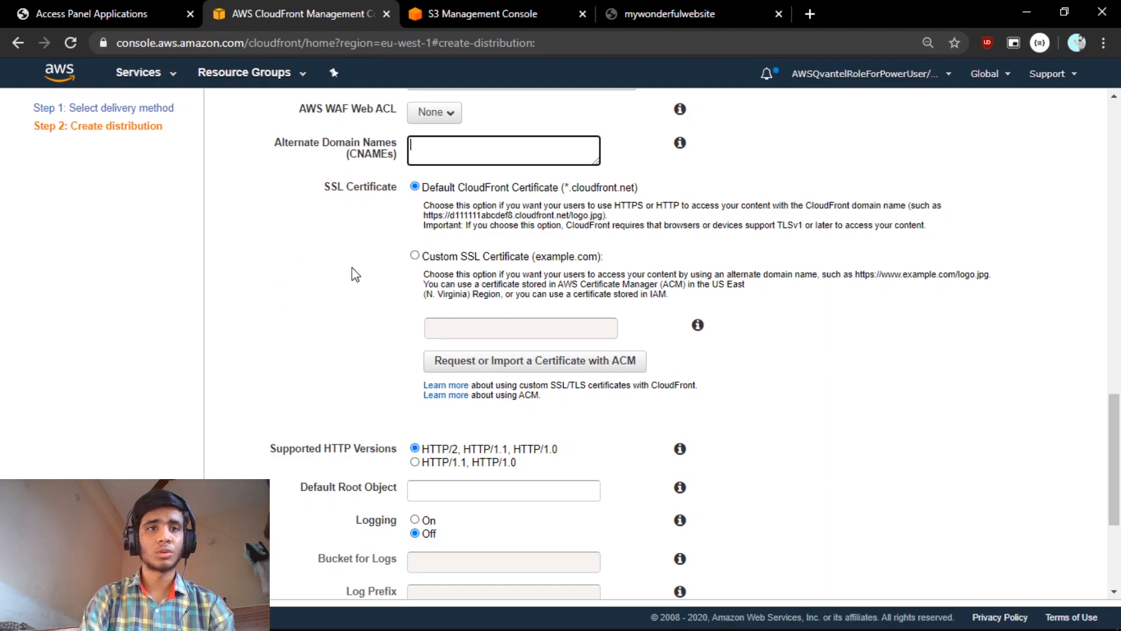
Create the distribution with the remaining settings at their defaults and refresh the distributions list to check its deployment status.
scroll(354, 275, down, 3)
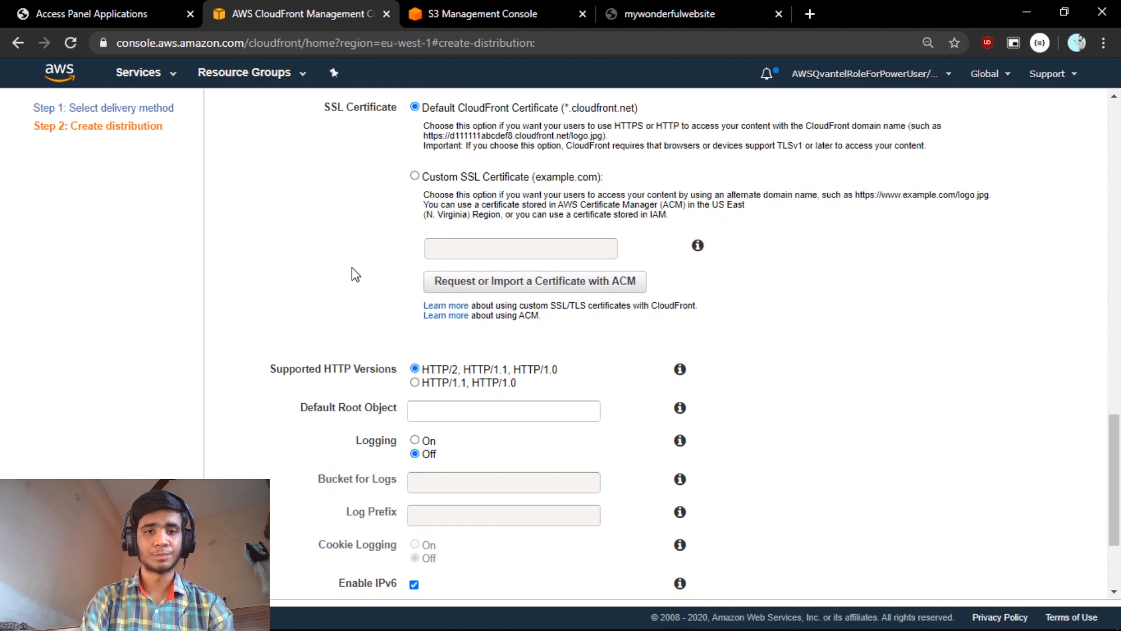
scroll(288, 258, down, 2)
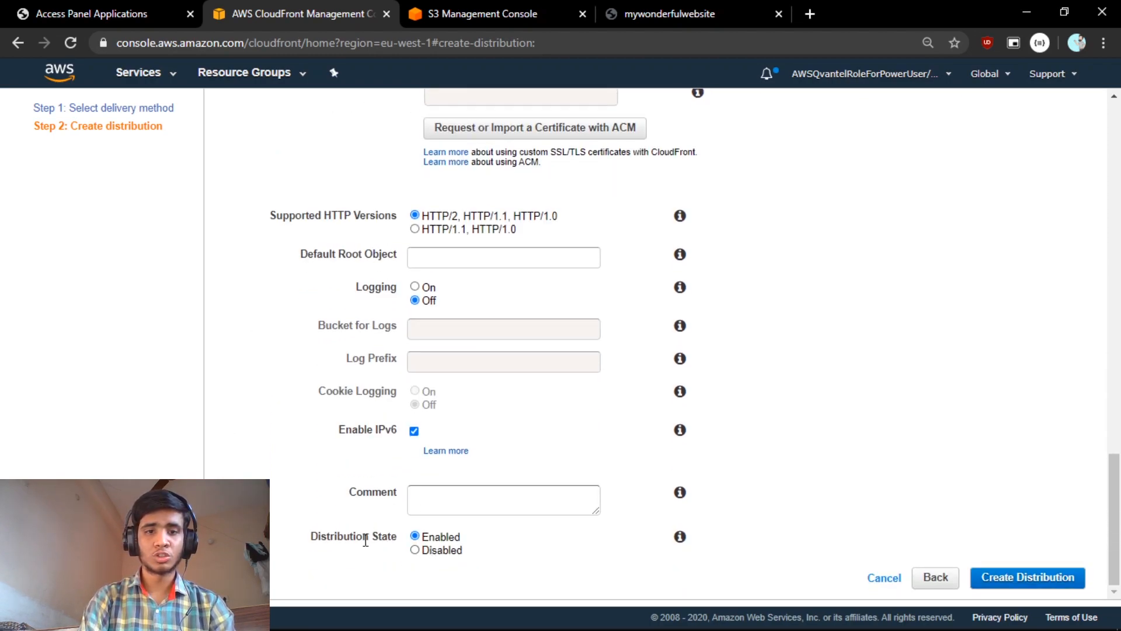
click(1039, 577)
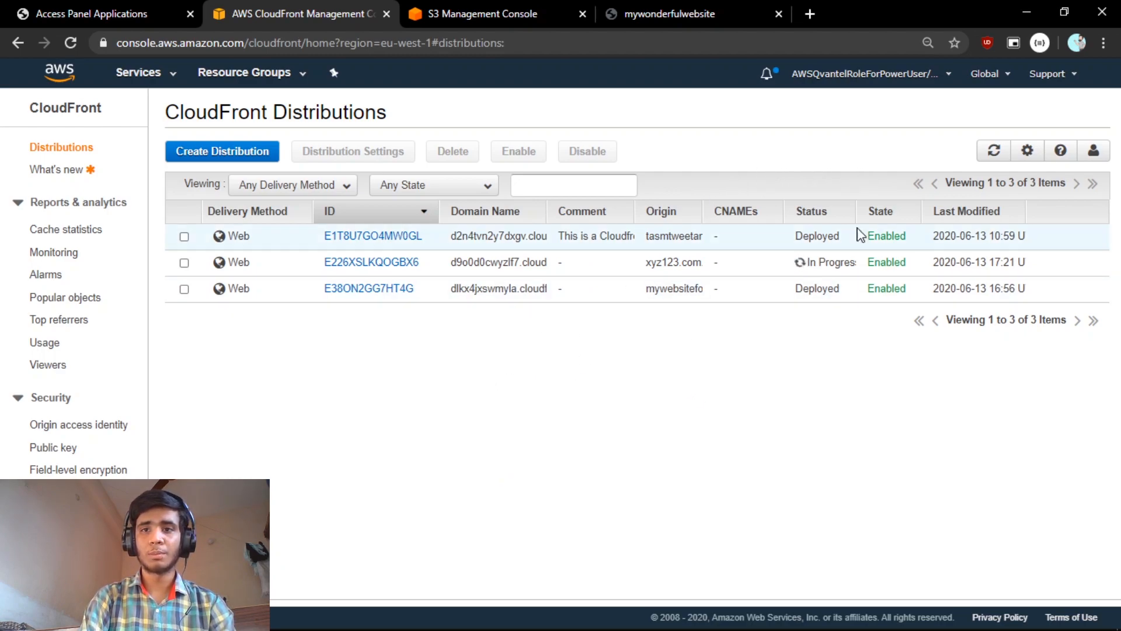
click(996, 150)
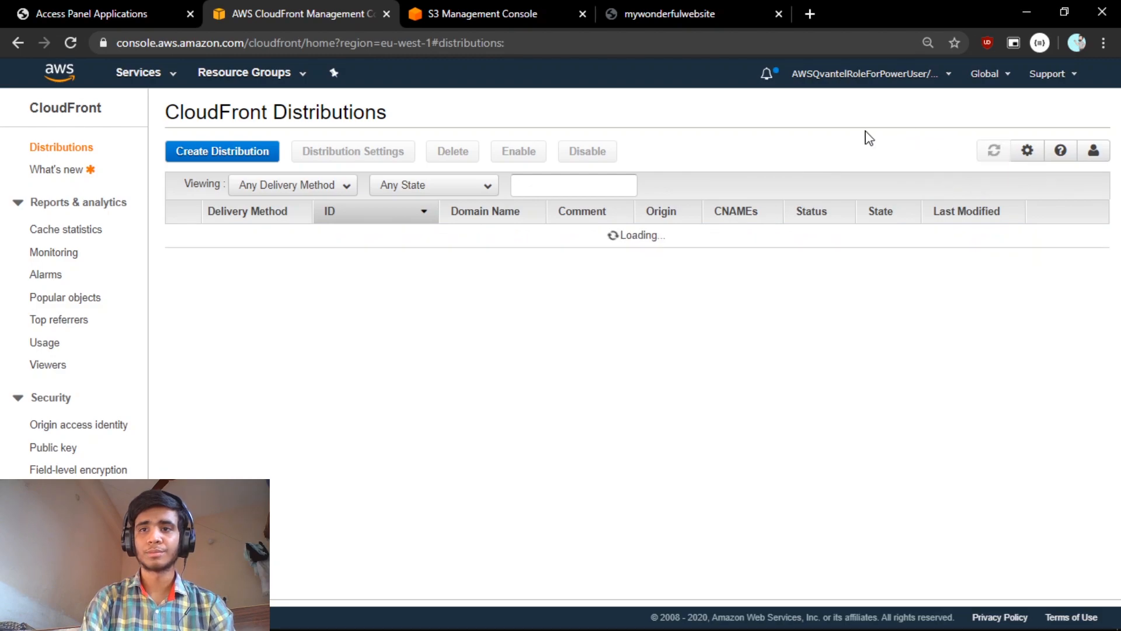
click(995, 150)
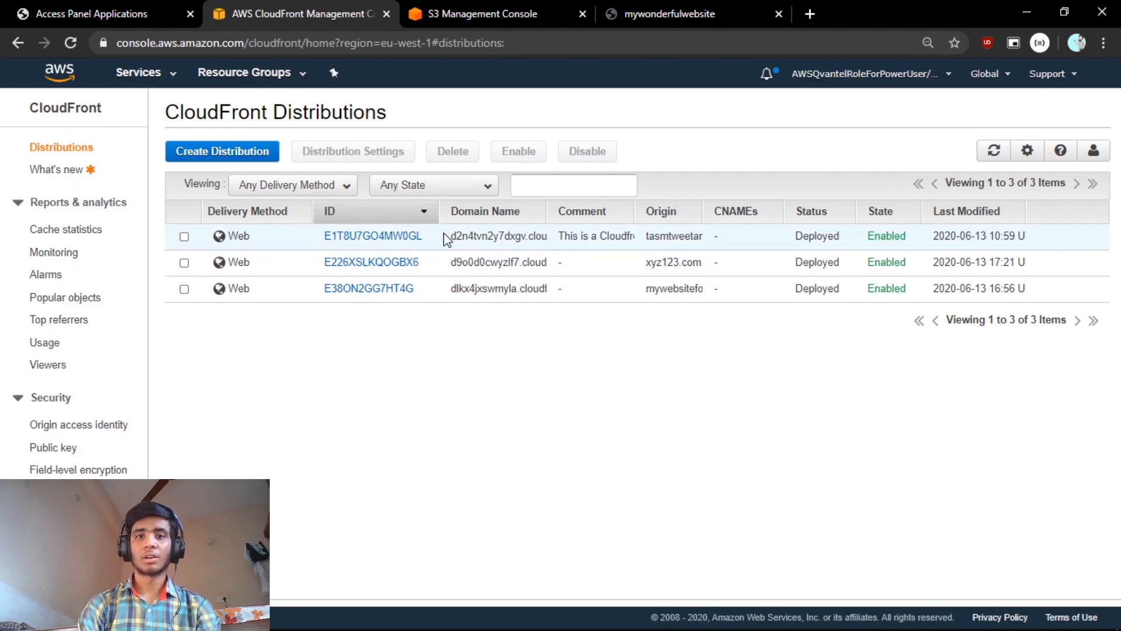
Open the details of the distribution with the xyz123.com origin and visit its CloudFront domain name.
click(393, 263)
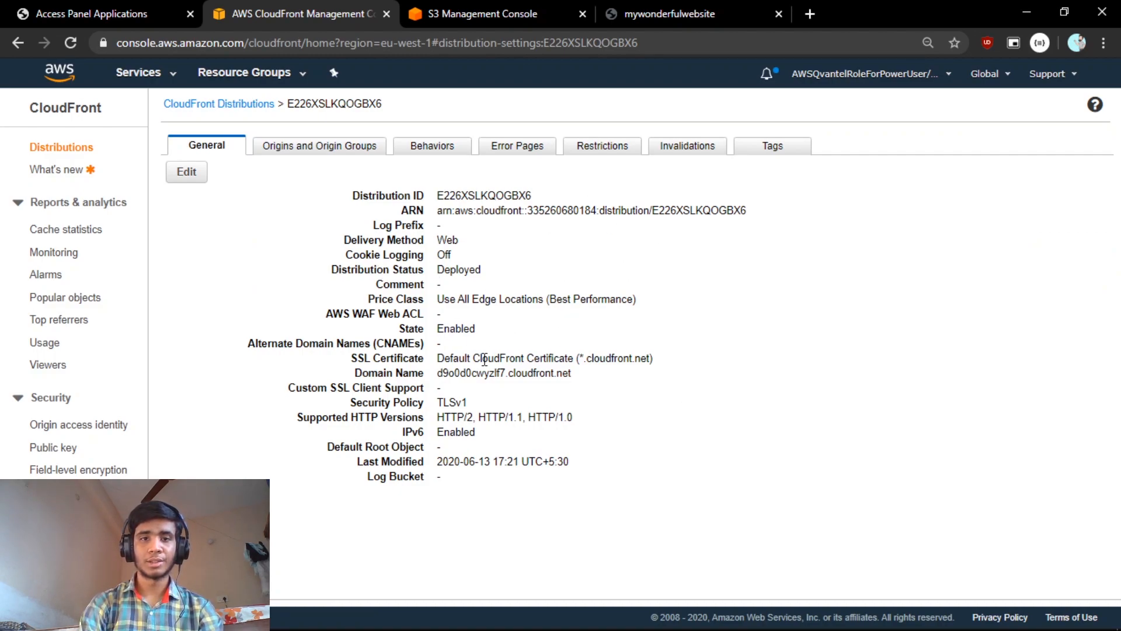
drag(439, 372, 575, 372)
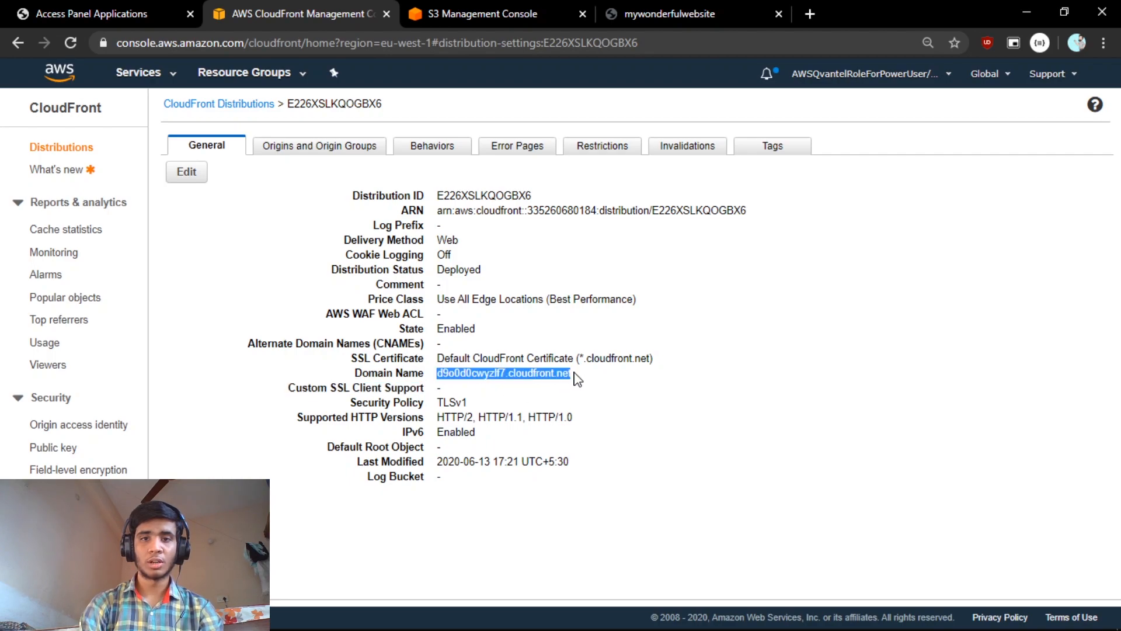
right_click(564, 373)
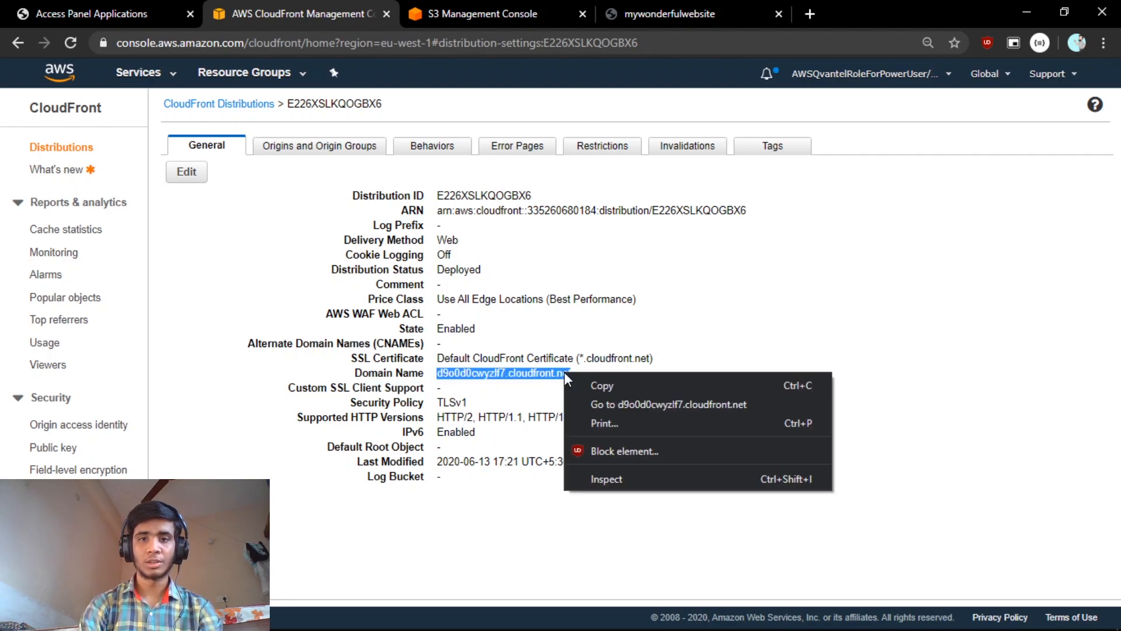
click(614, 404)
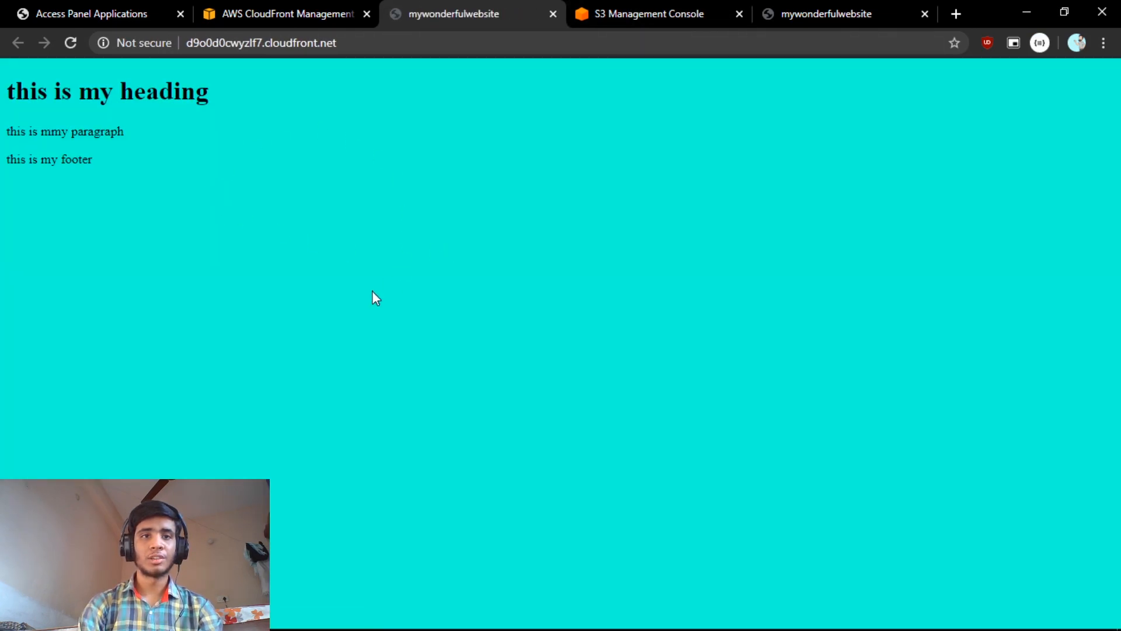
Compare the CloudFront-served page with the distribution details, the S3 endpoint settings and the S3-hosted page, ending on the distribution details.
click(303, 8)
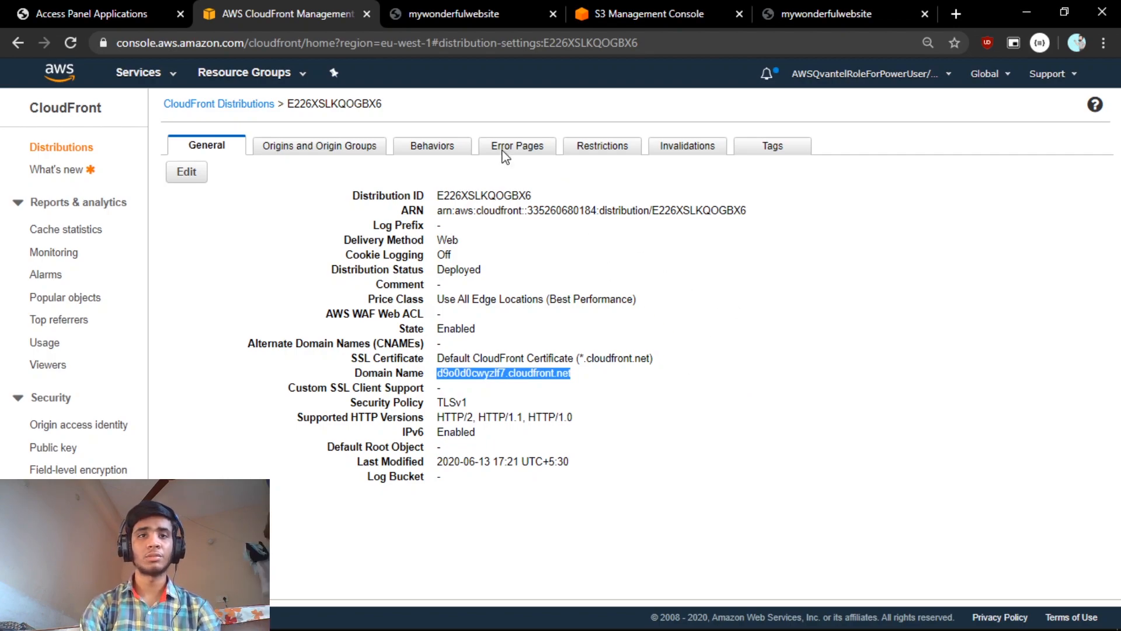
click(454, 5)
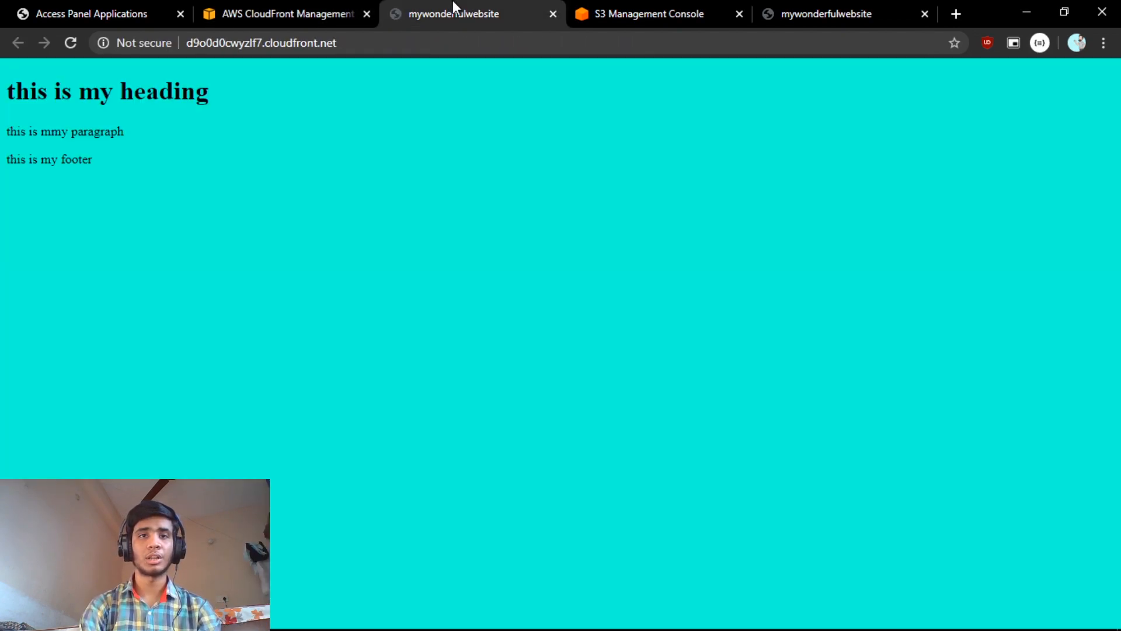
click(664, 5)
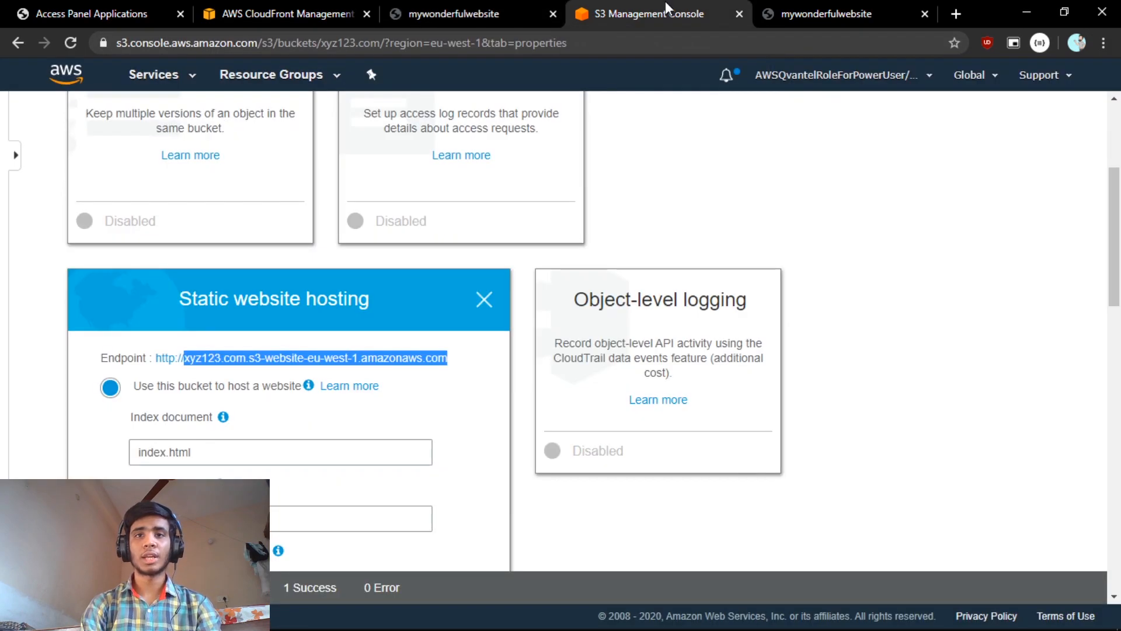
click(851, 5)
click(313, 3)
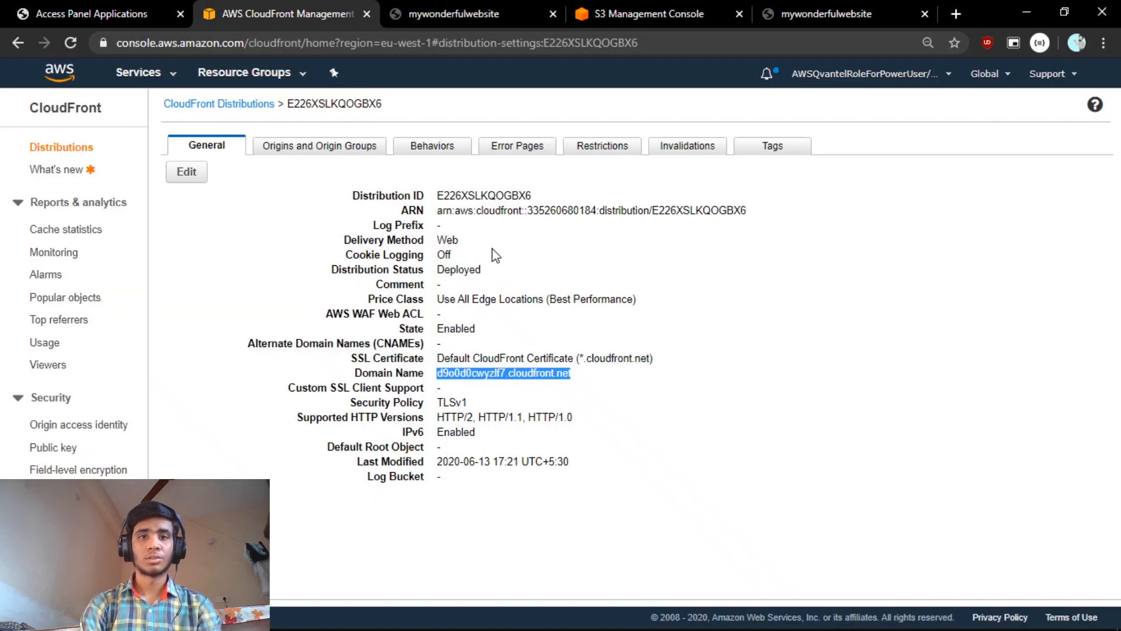
Check the CloudFront-served page, then leave the distribution details for the list of CloudFront distributions.
click(513, 7)
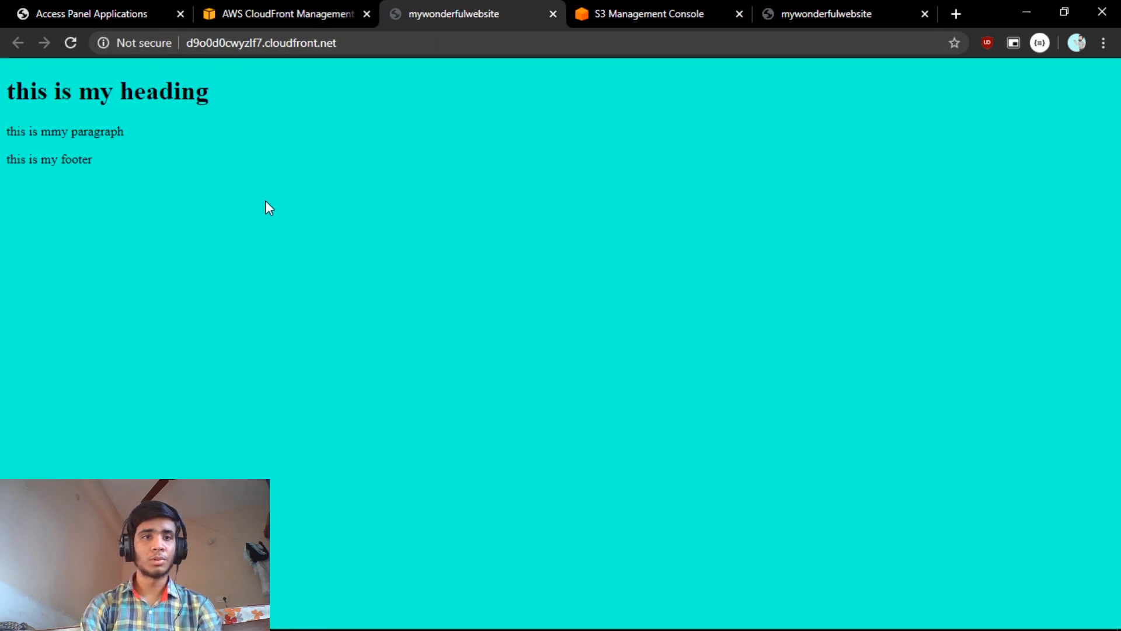
click(304, 5)
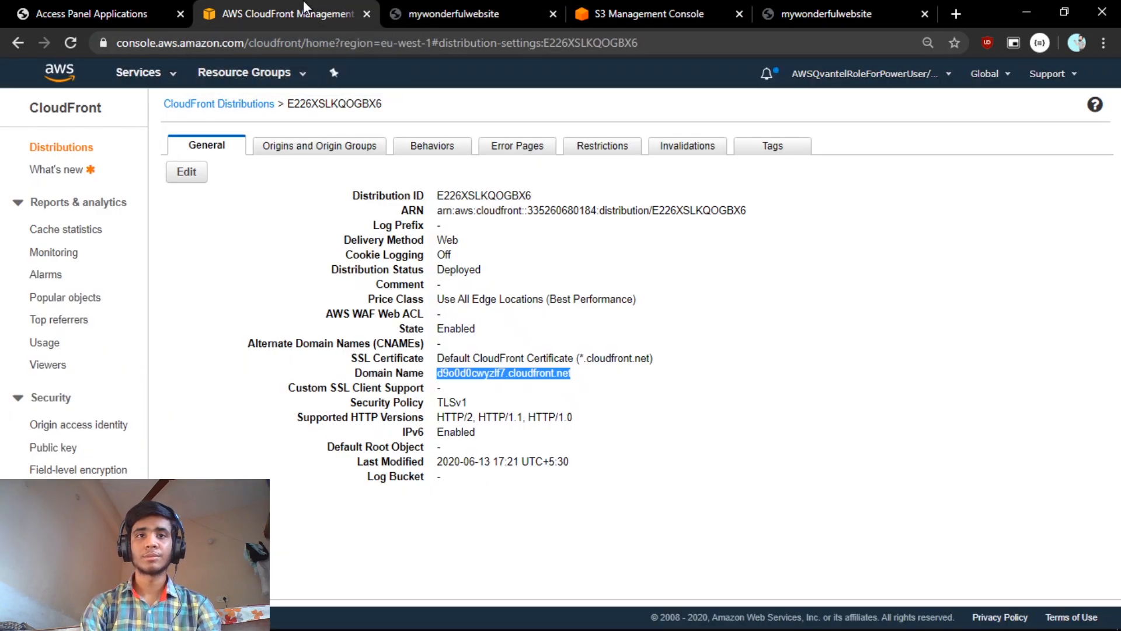
click(260, 105)
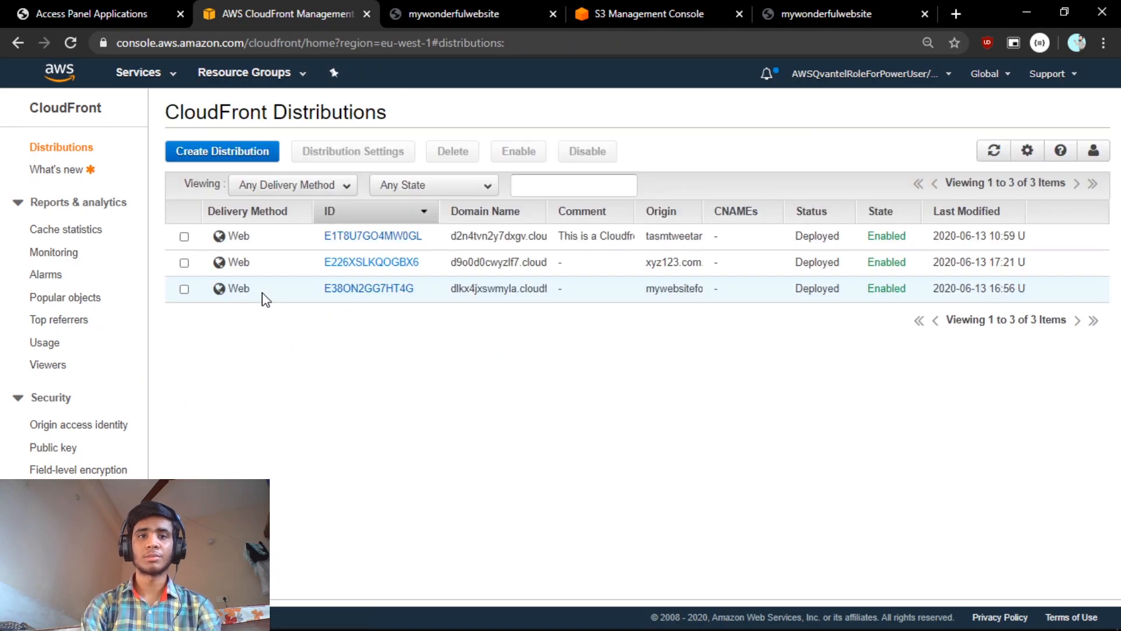
Leave the static website hosting properties of the xyz123.com bucket for the list of all S3 buckets.
click(679, 9)
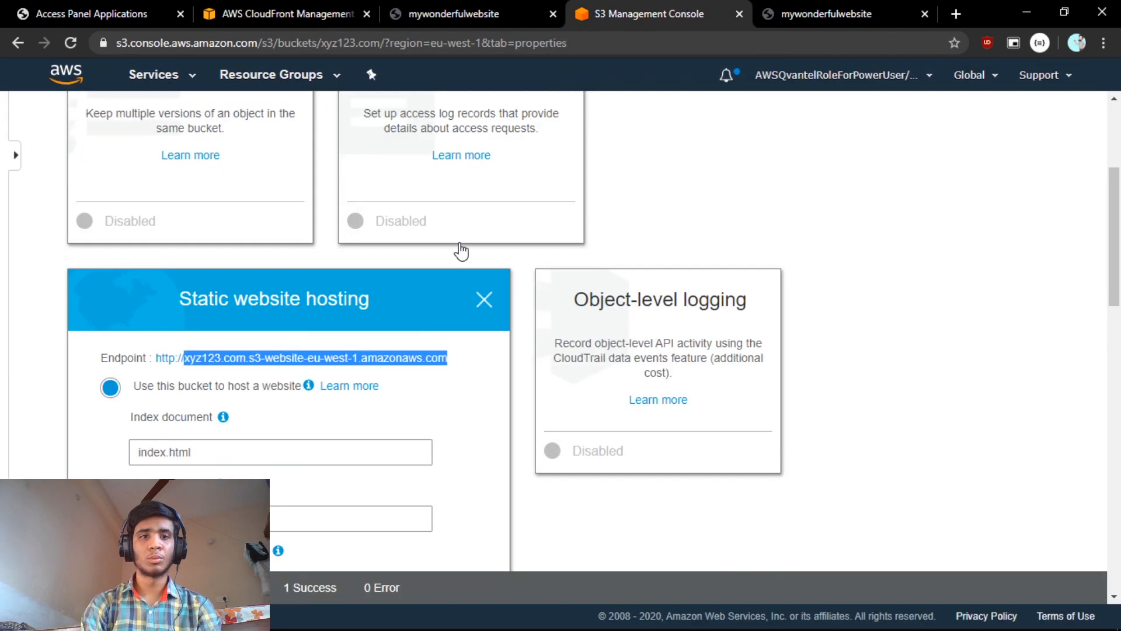
scroll(448, 312, up, 4)
click(119, 122)
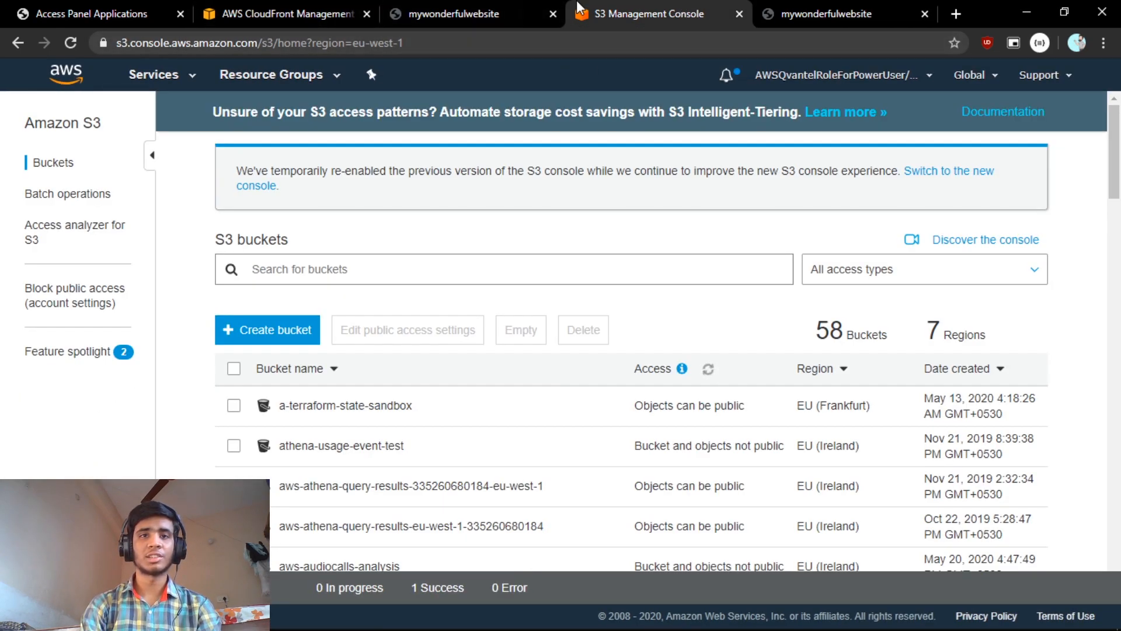
Review the CloudFront-served website alongside the S3 bucket list and the CloudFront distributions list.
click(481, 3)
click(661, 8)
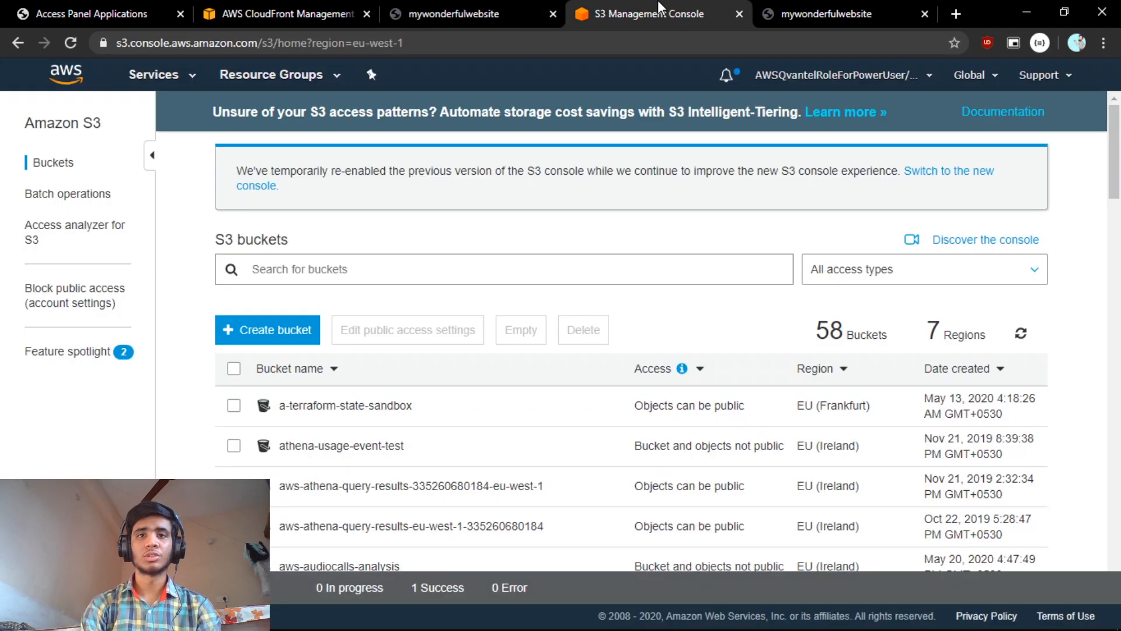
click(261, 7)
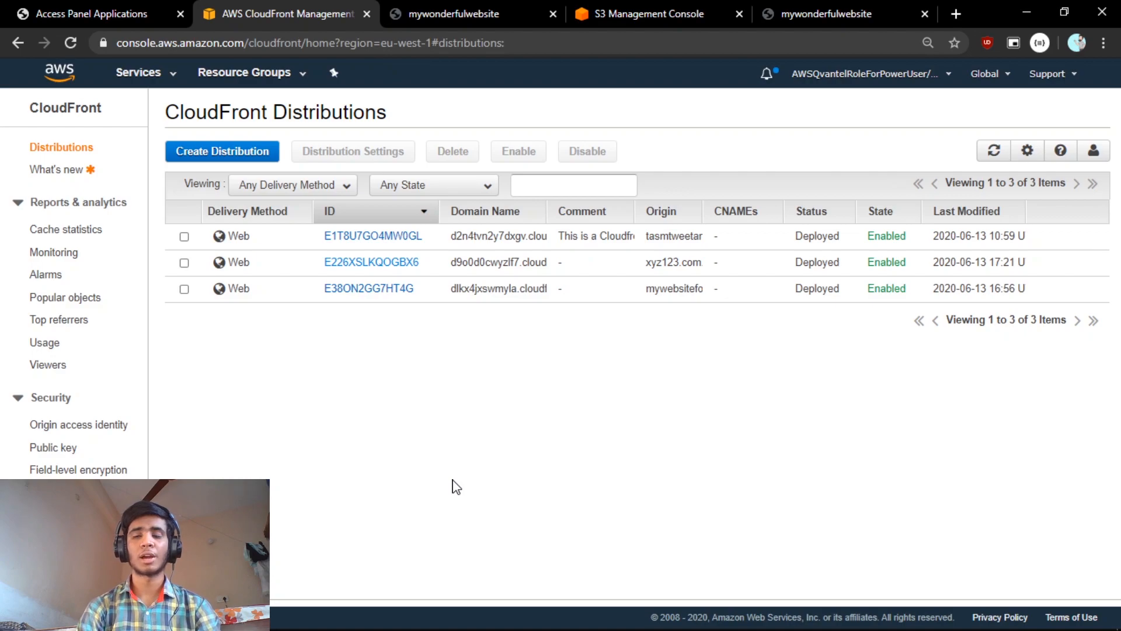
click(431, 7)
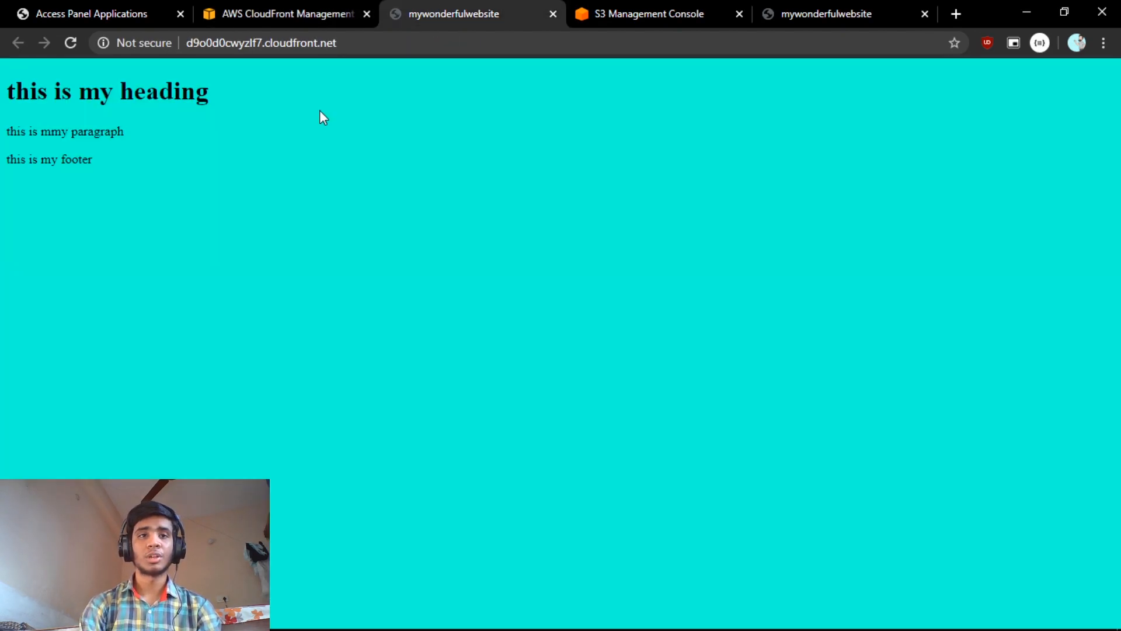
click(307, 10)
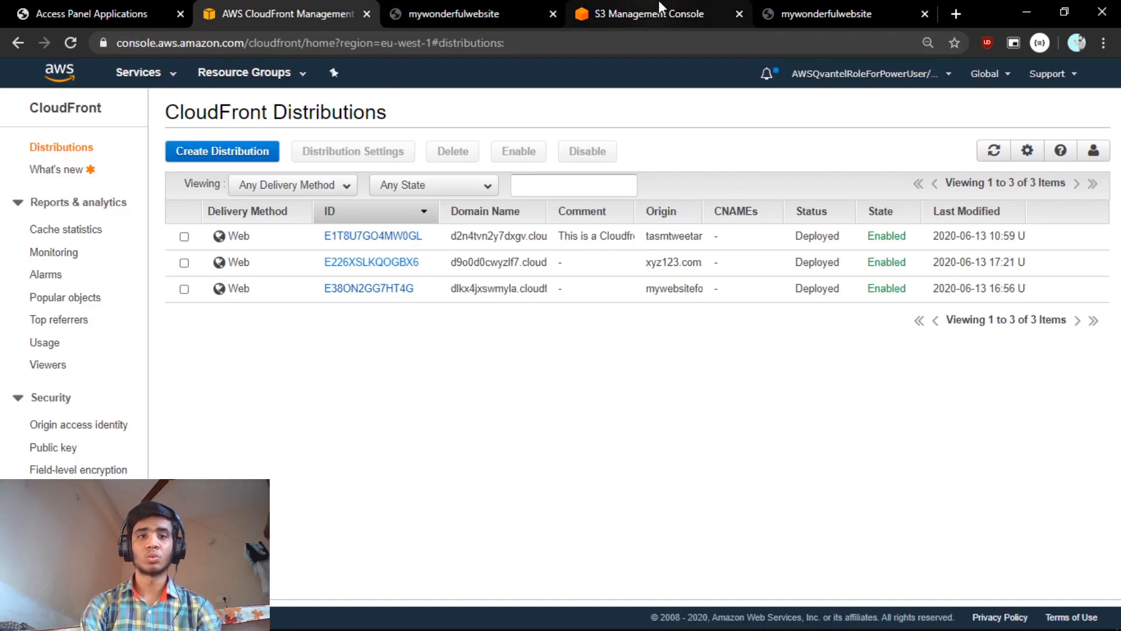
click(695, 7)
click(458, 7)
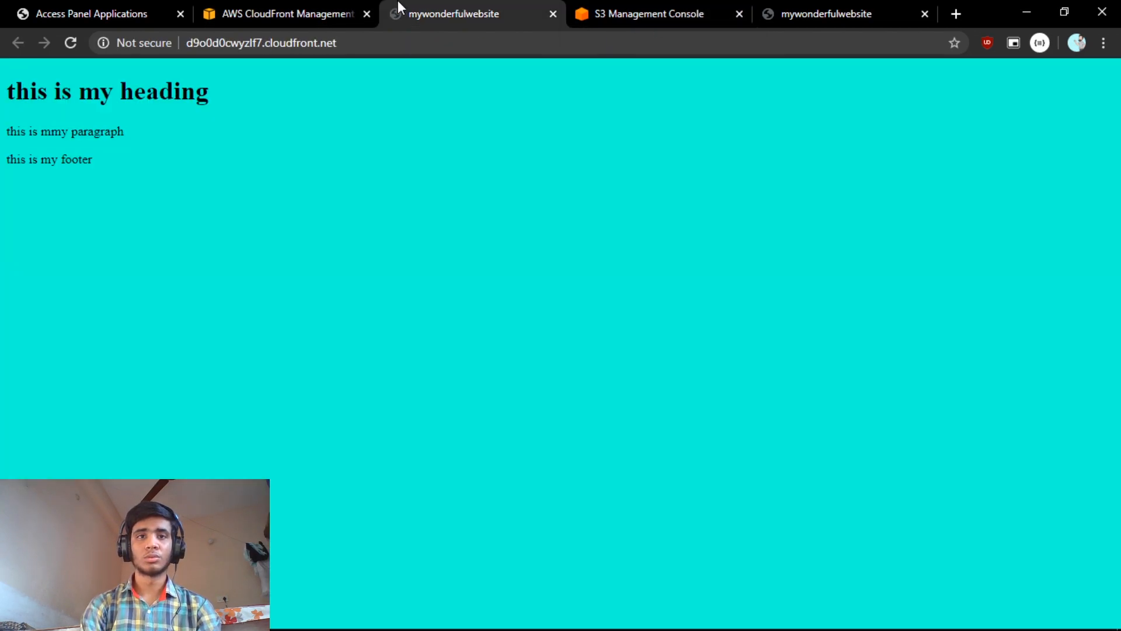
Widen the Comment column in the CloudFront distributions list and return to the CloudFront-served website.
click(291, 7)
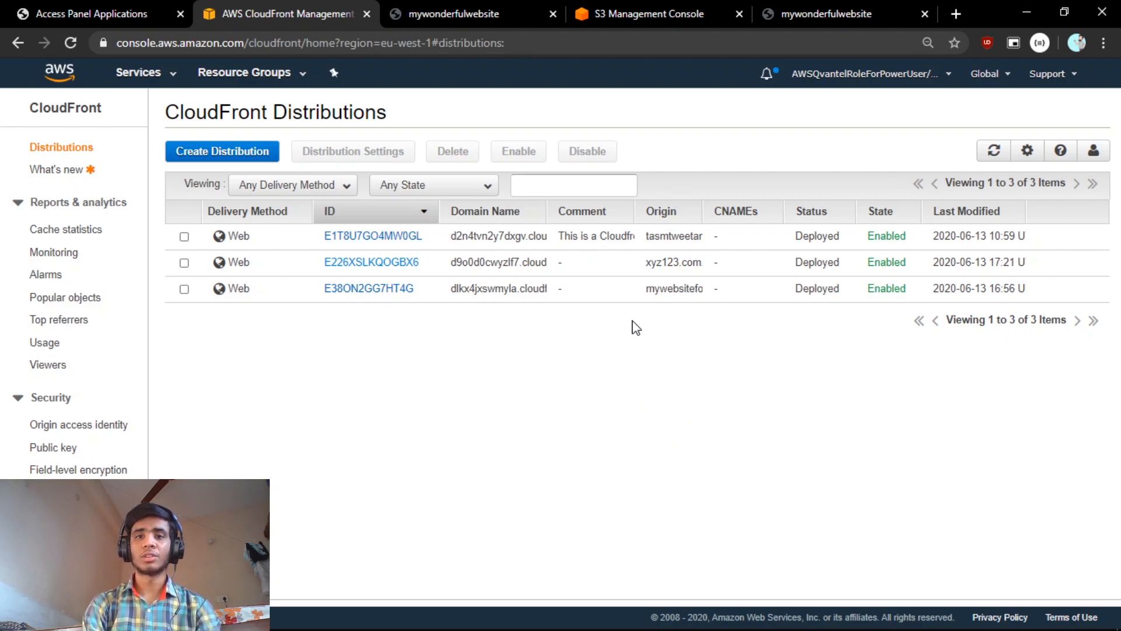
drag(635, 209, 675, 208)
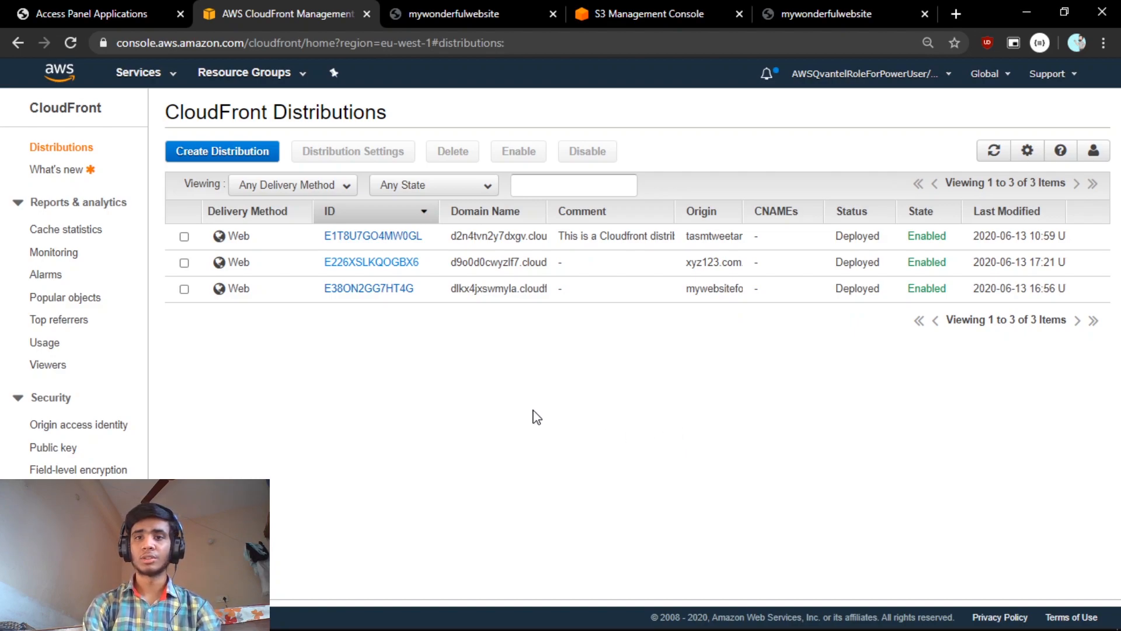
click(455, 8)
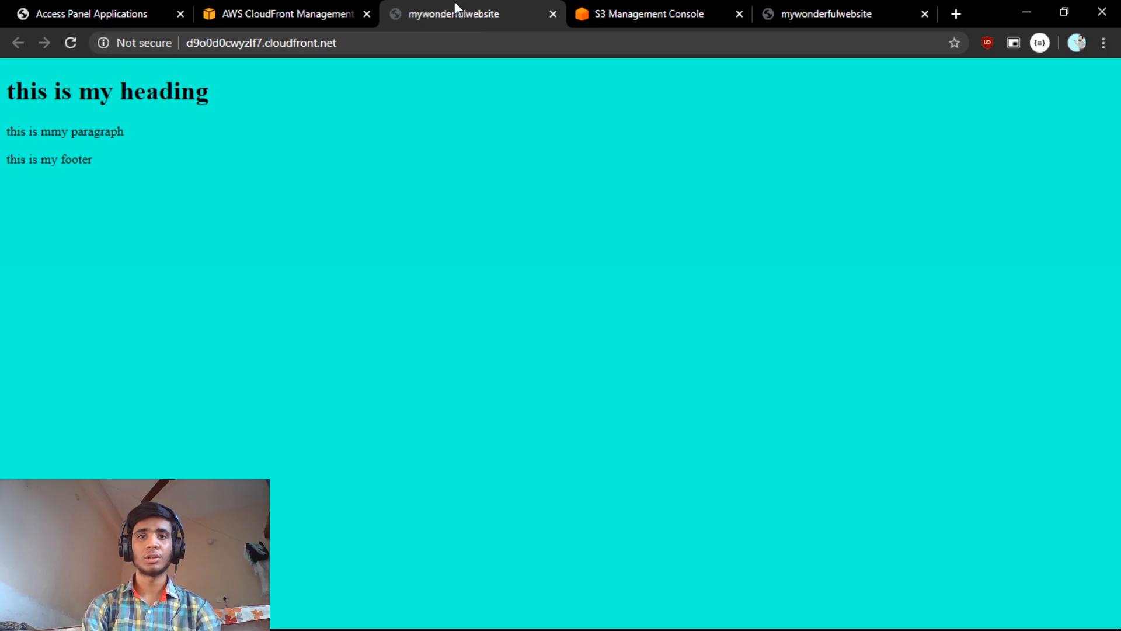